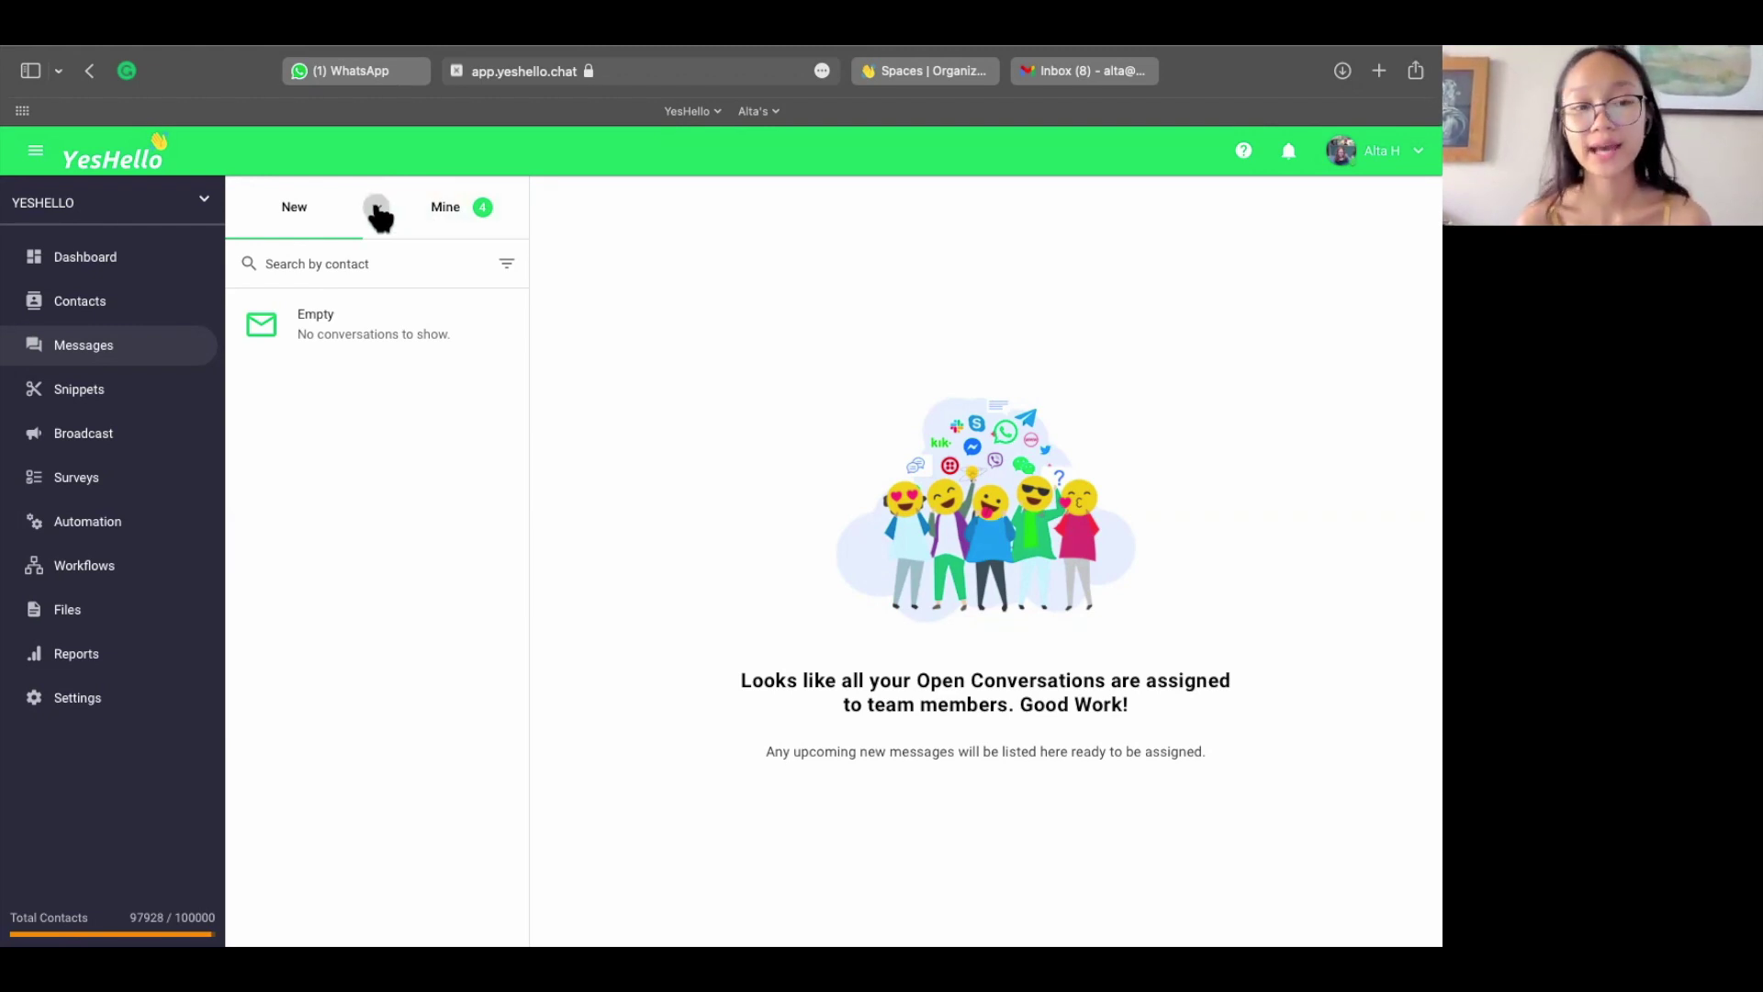
- Switch the inbox view from New to All conversations
click(376, 209)
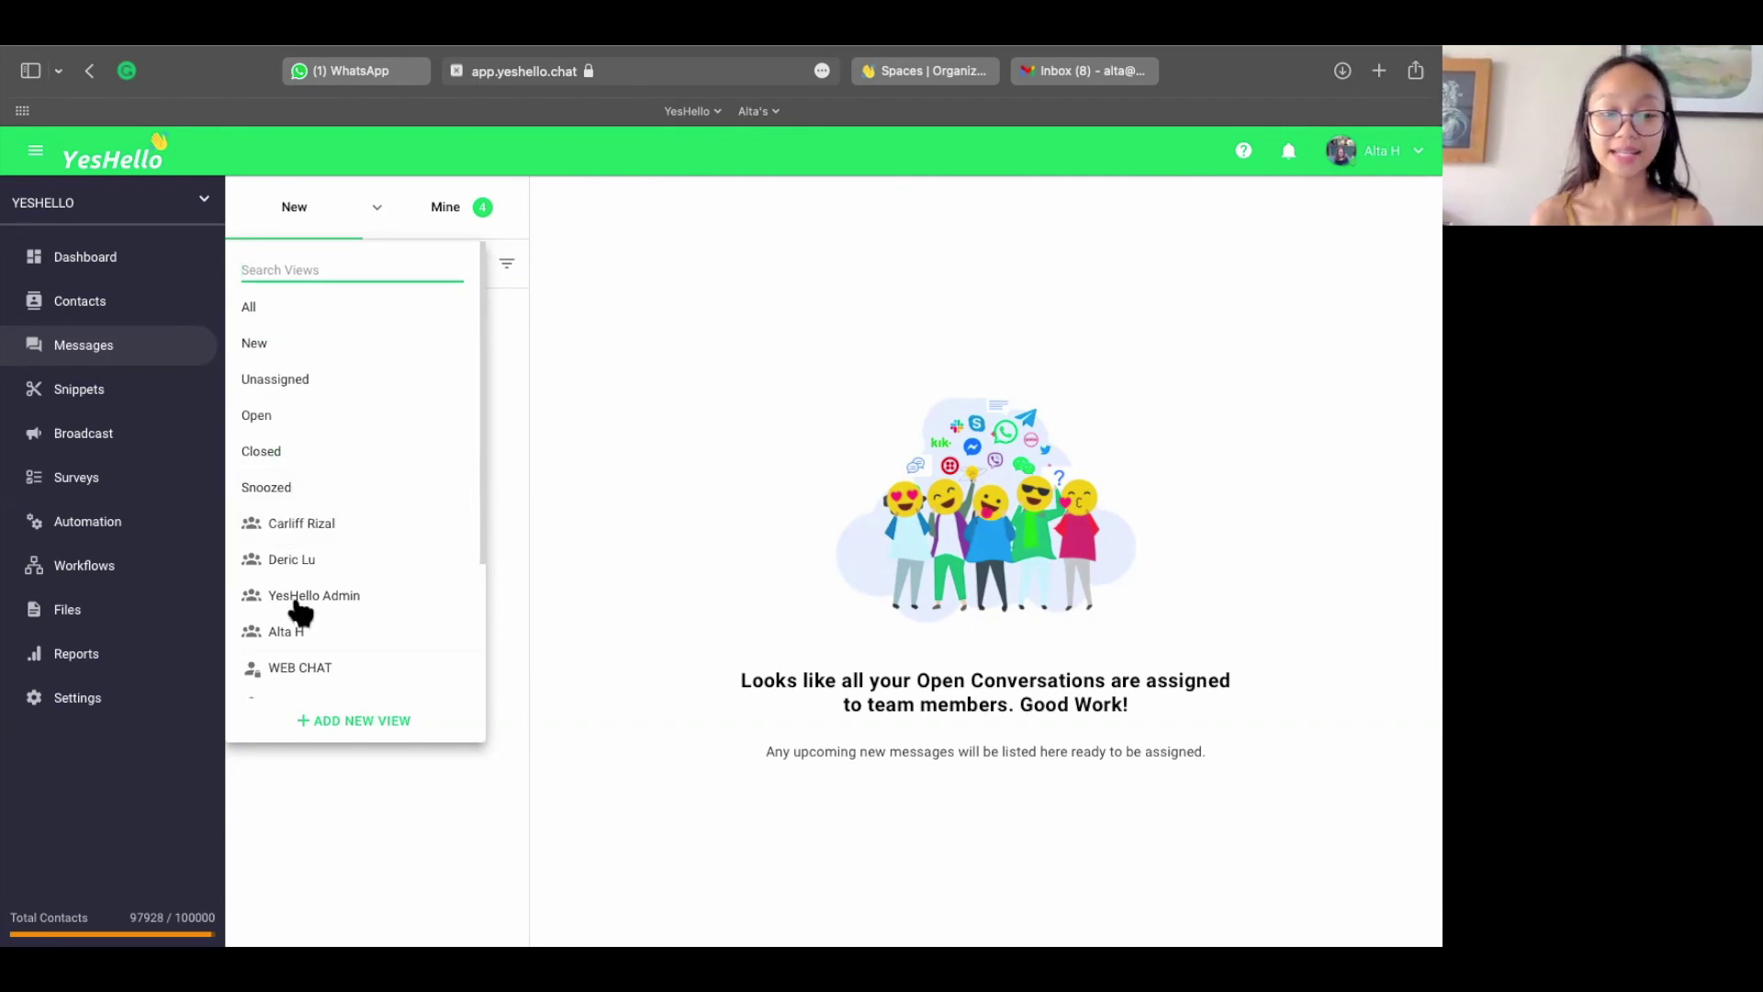
click(363, 322)
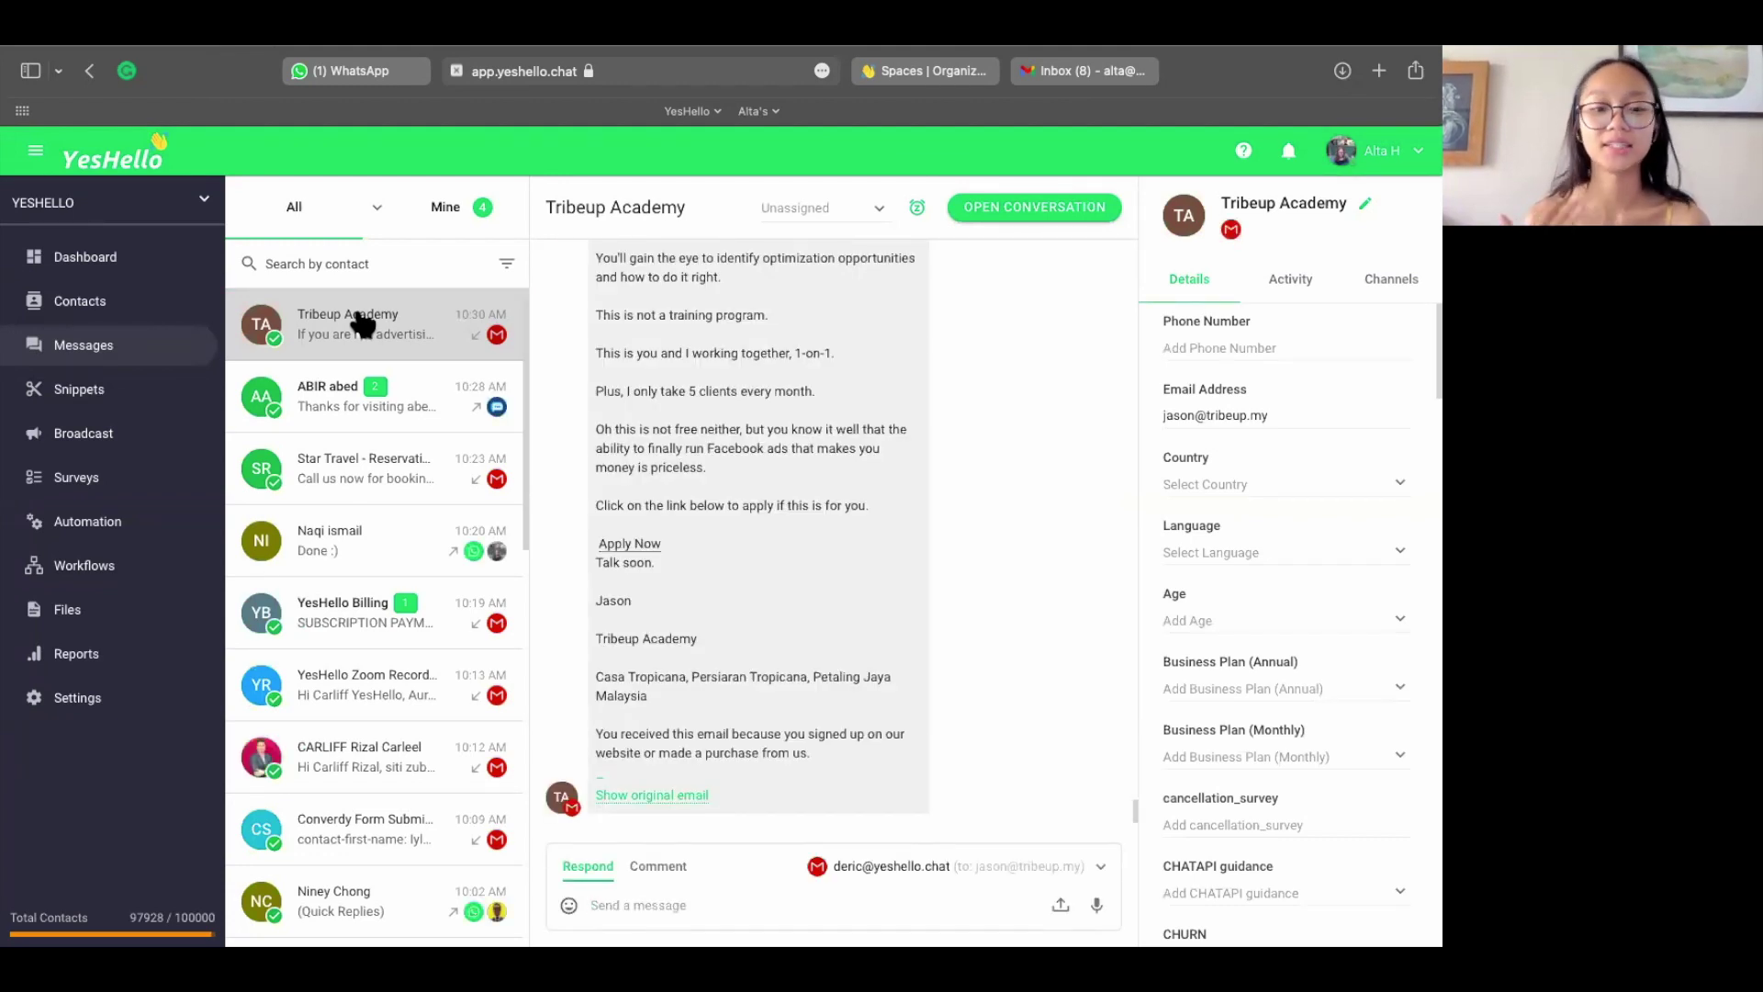
click(376, 209)
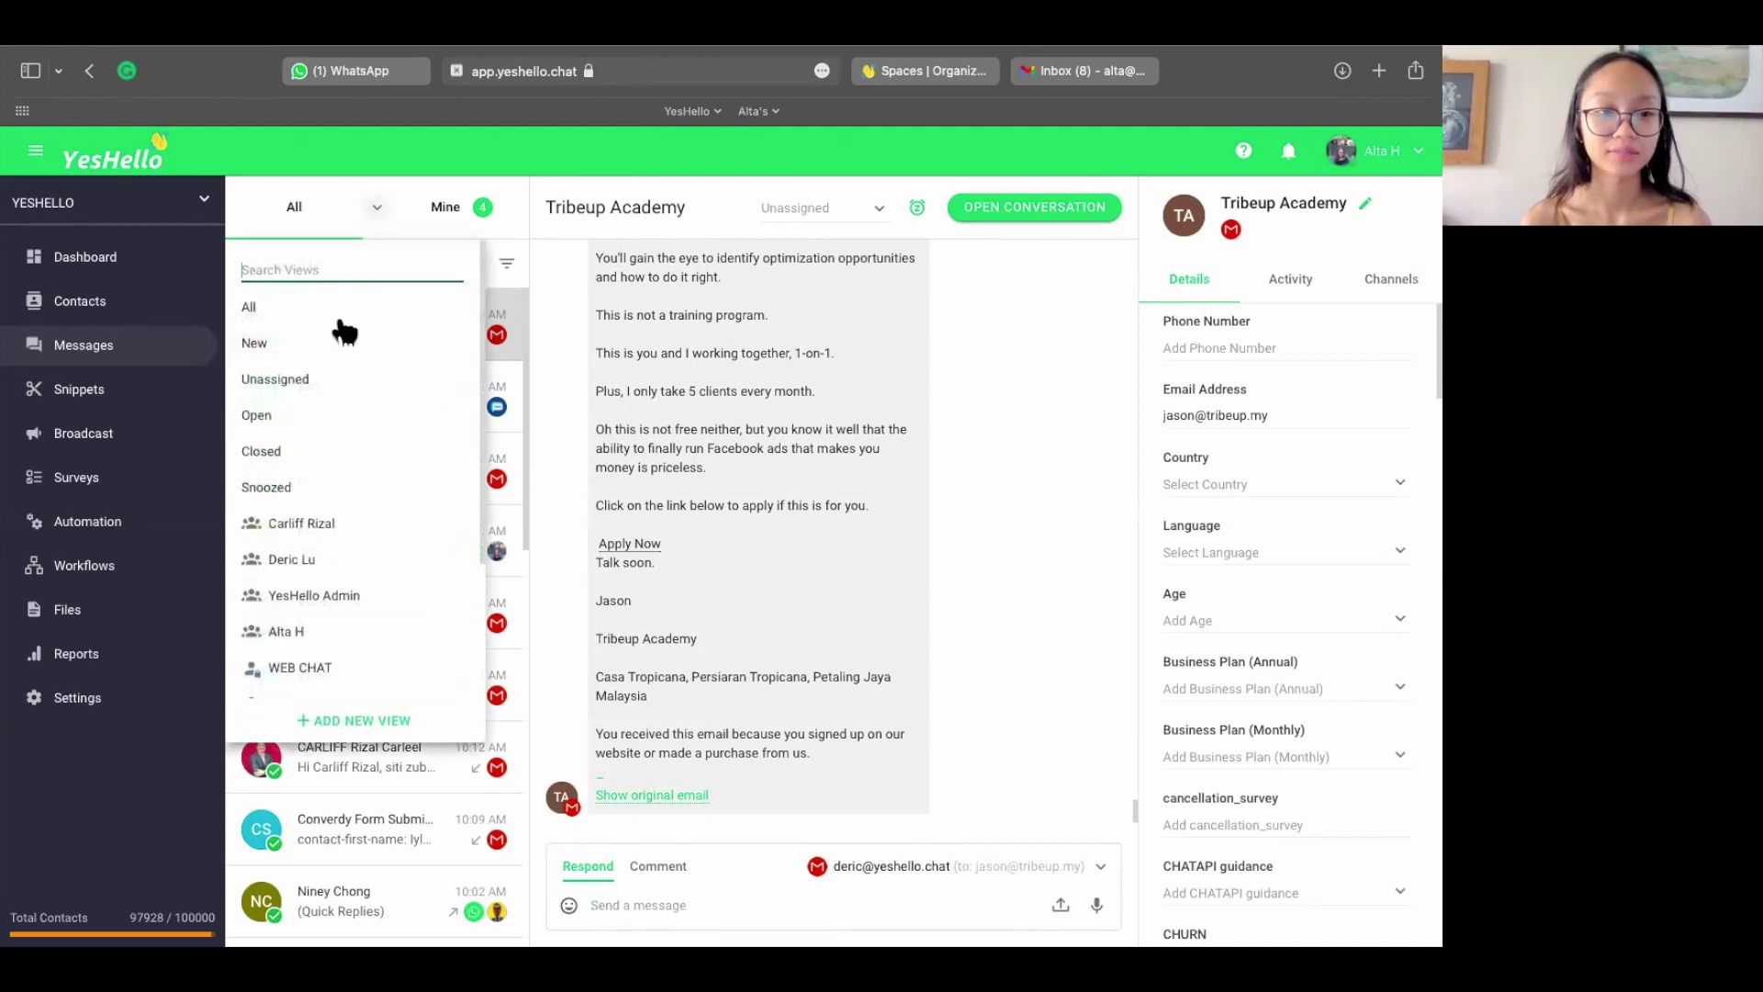
click(343, 347)
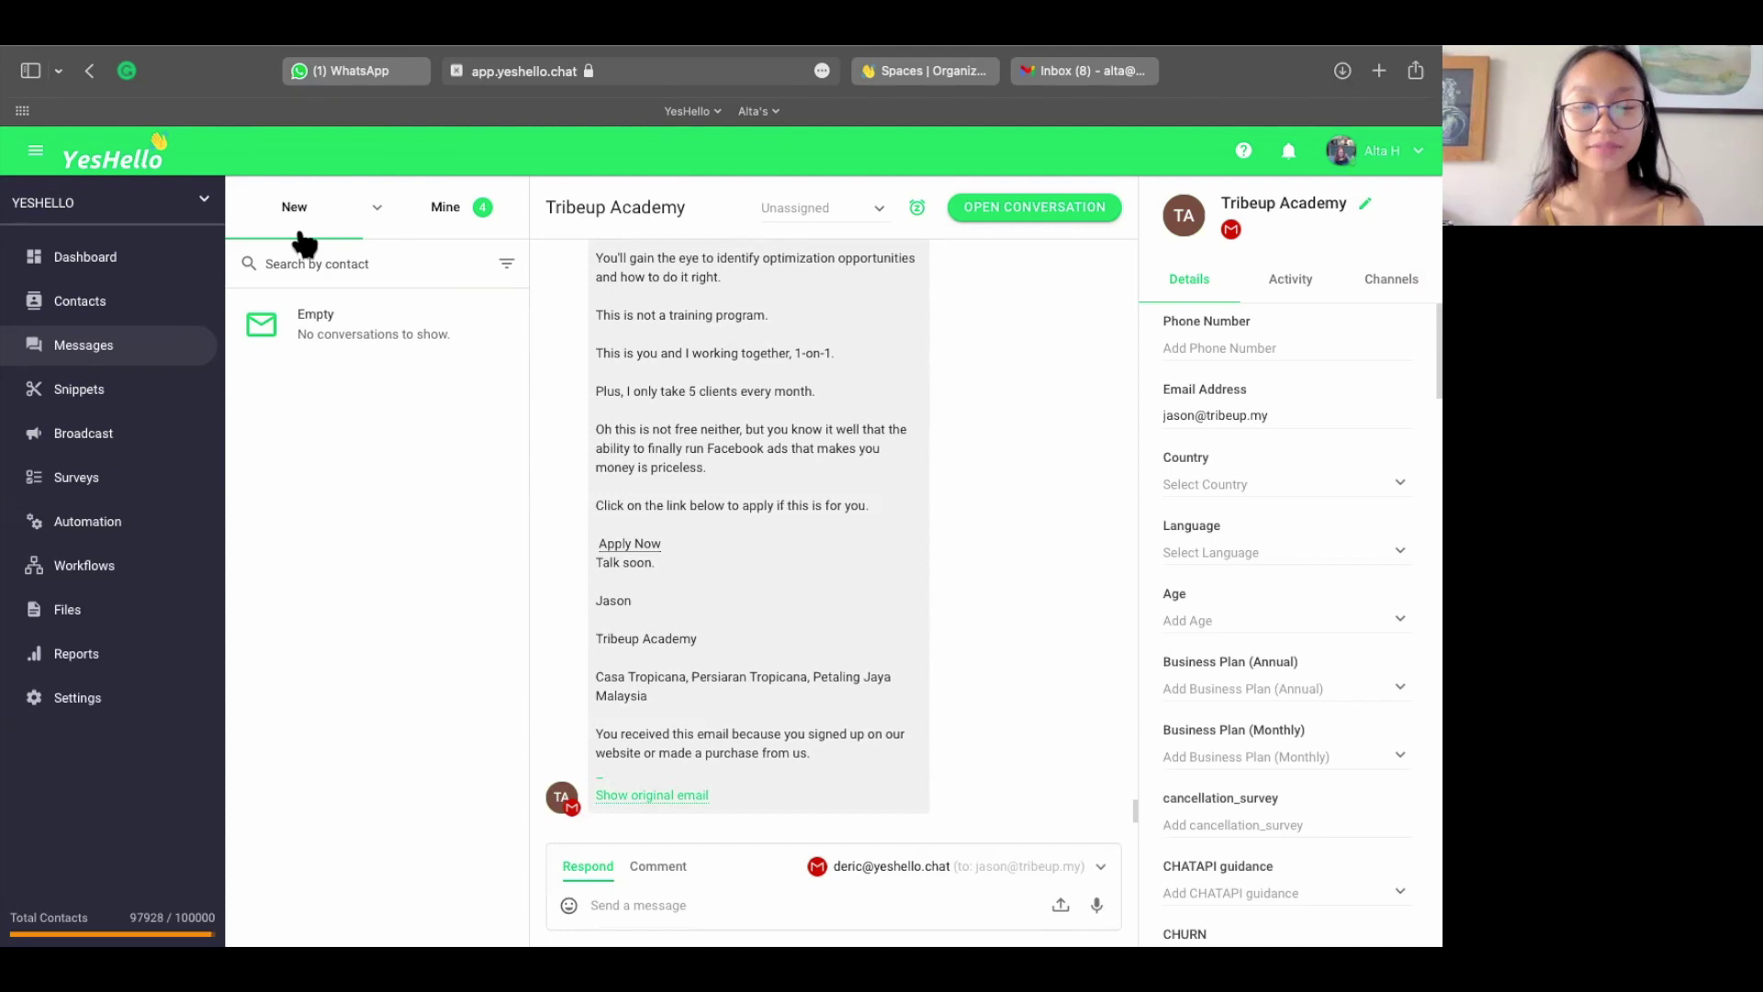
click(379, 209)
click(314, 380)
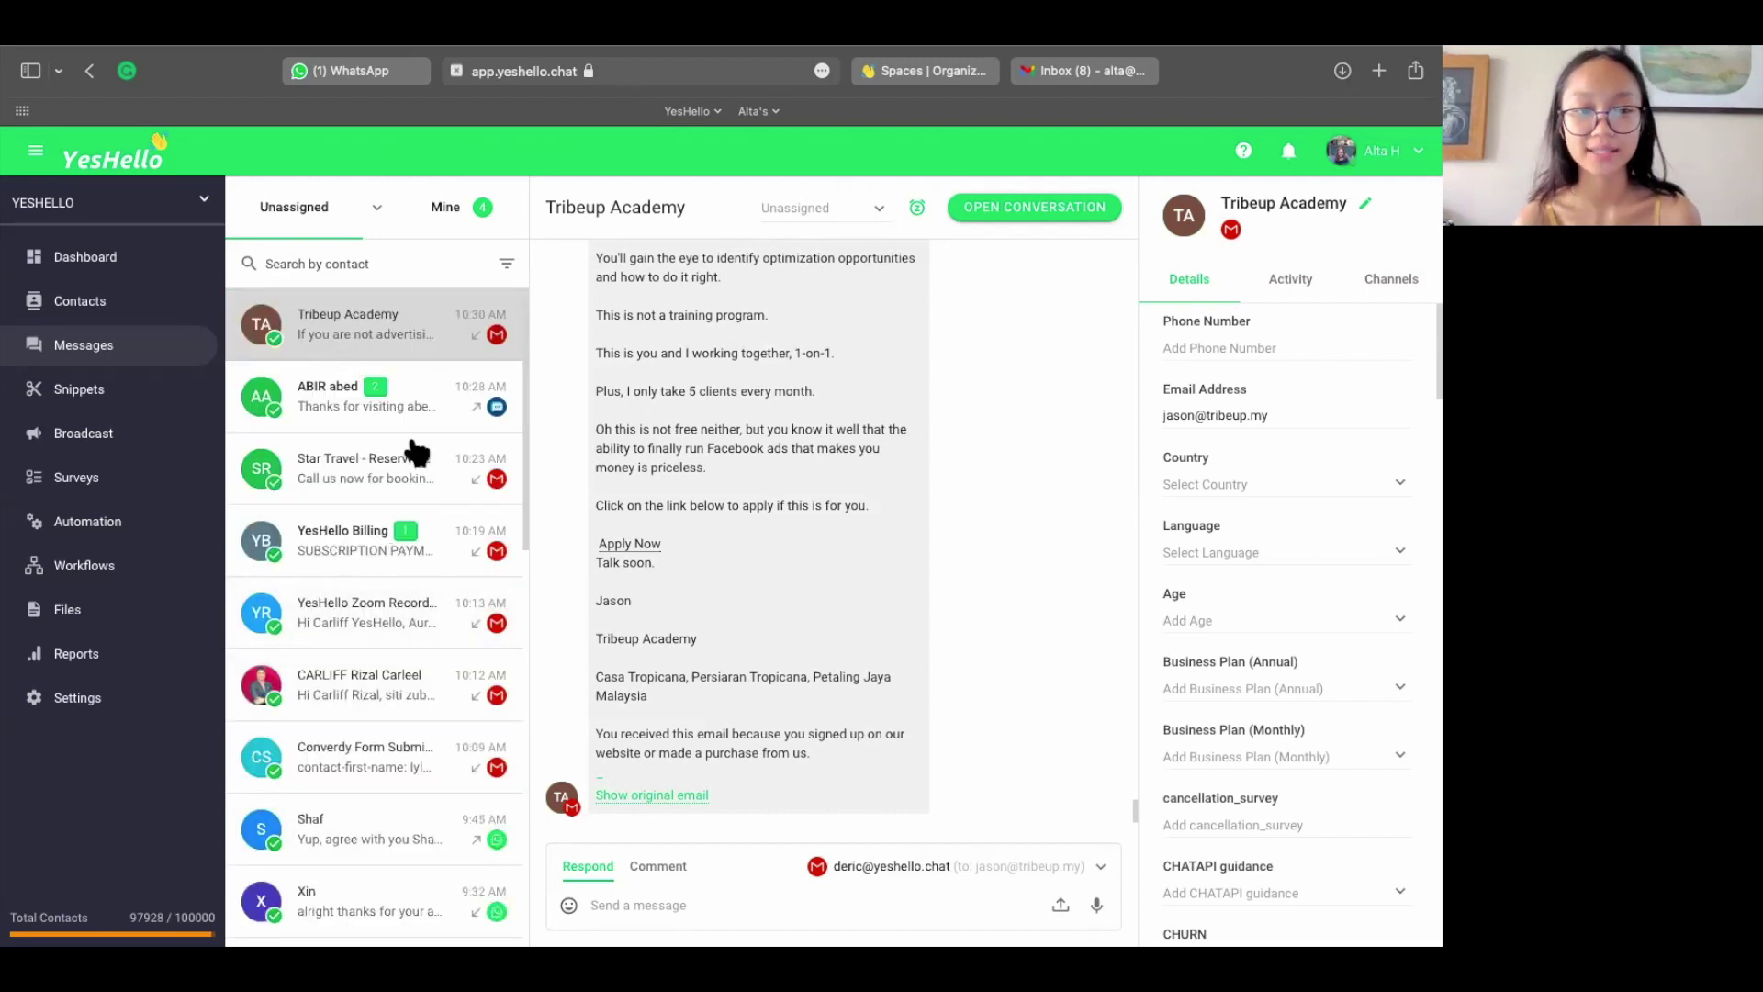
click(368, 397)
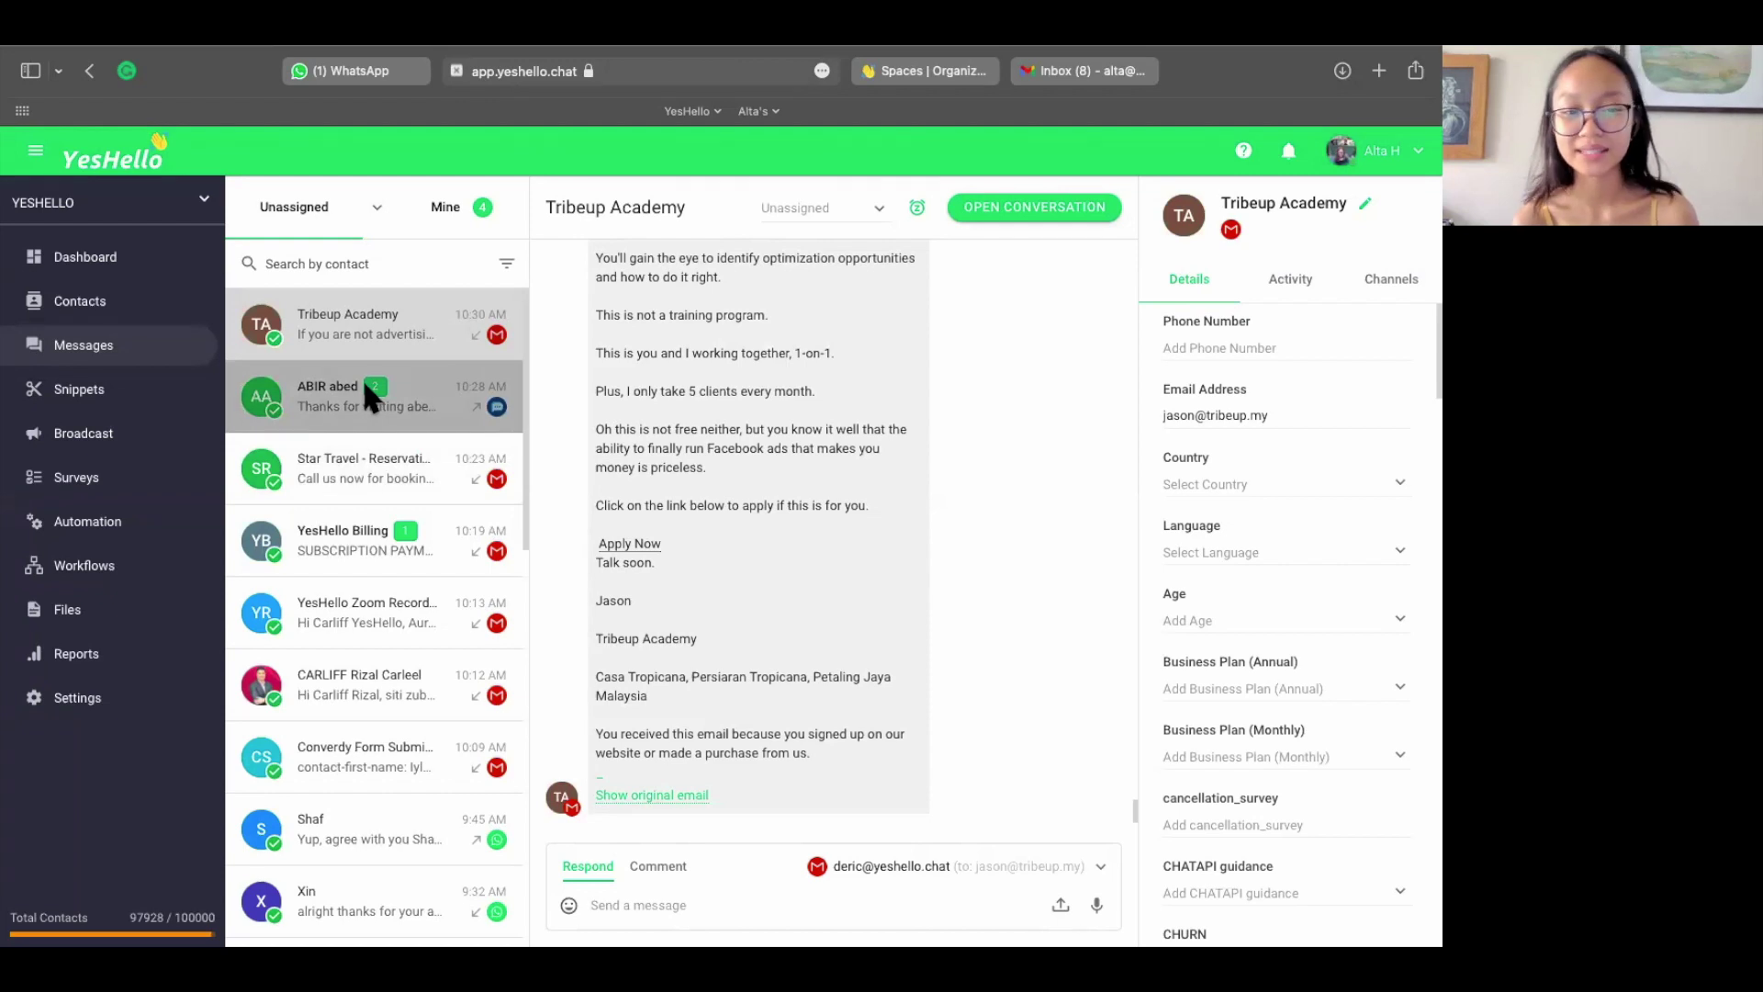
click(367, 390)
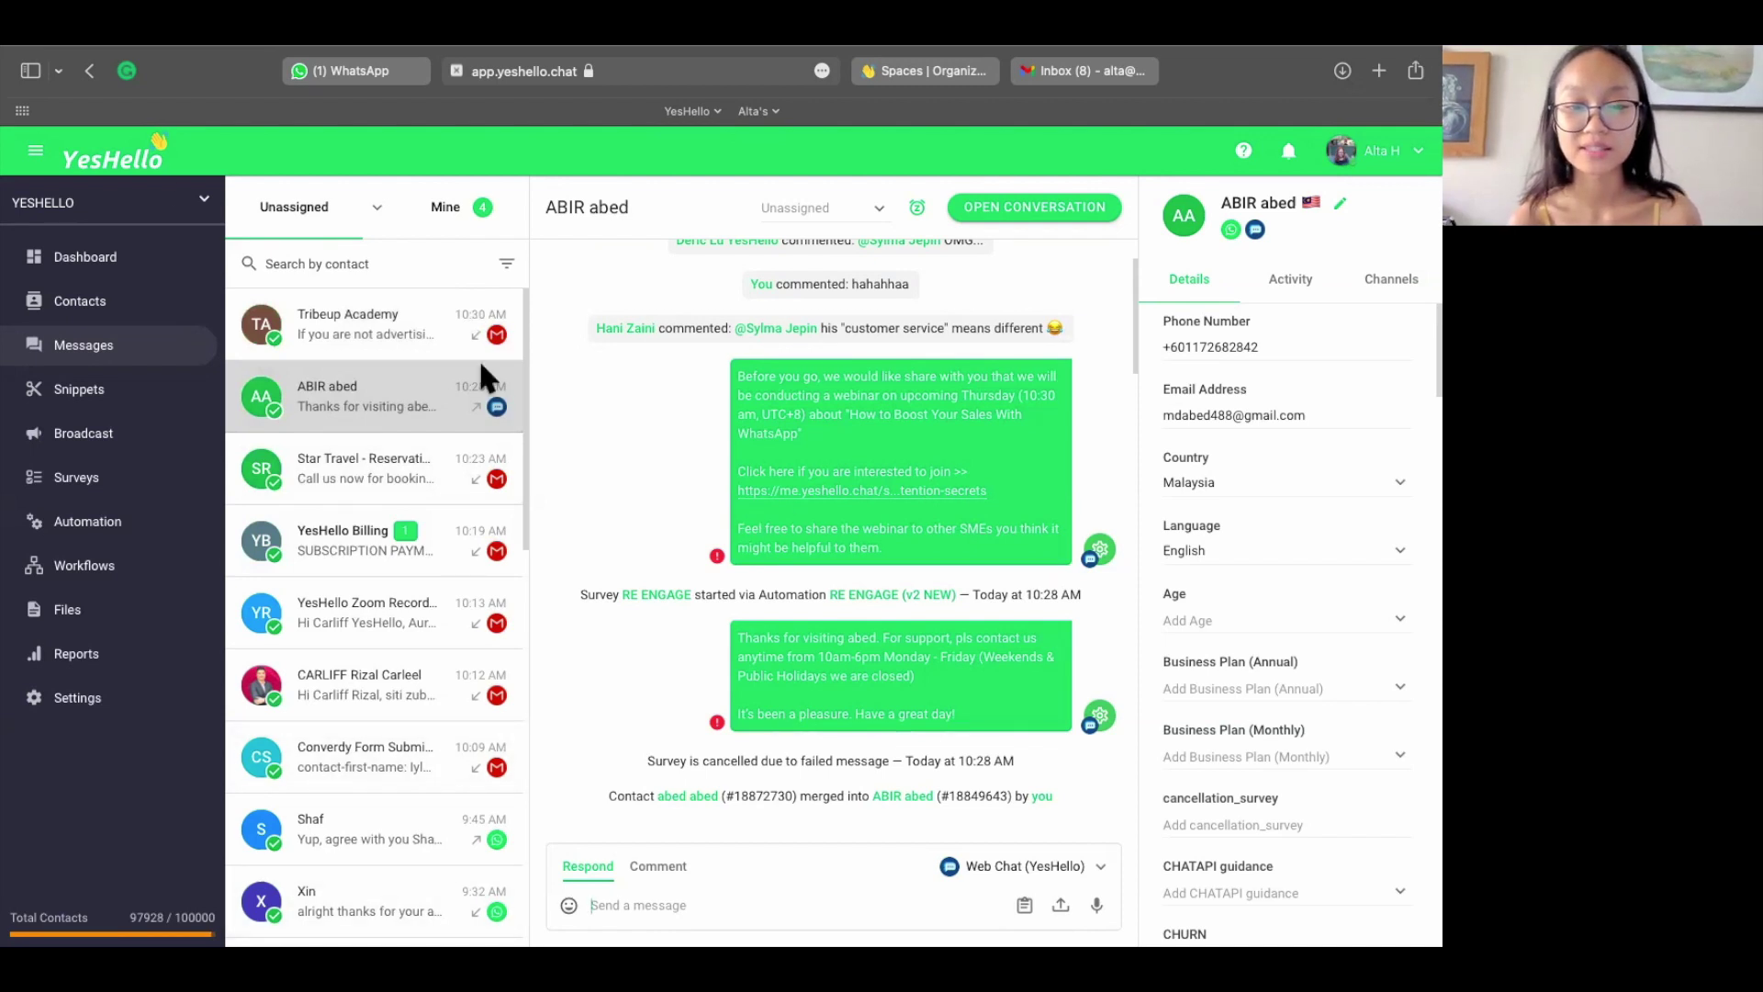
click(377, 210)
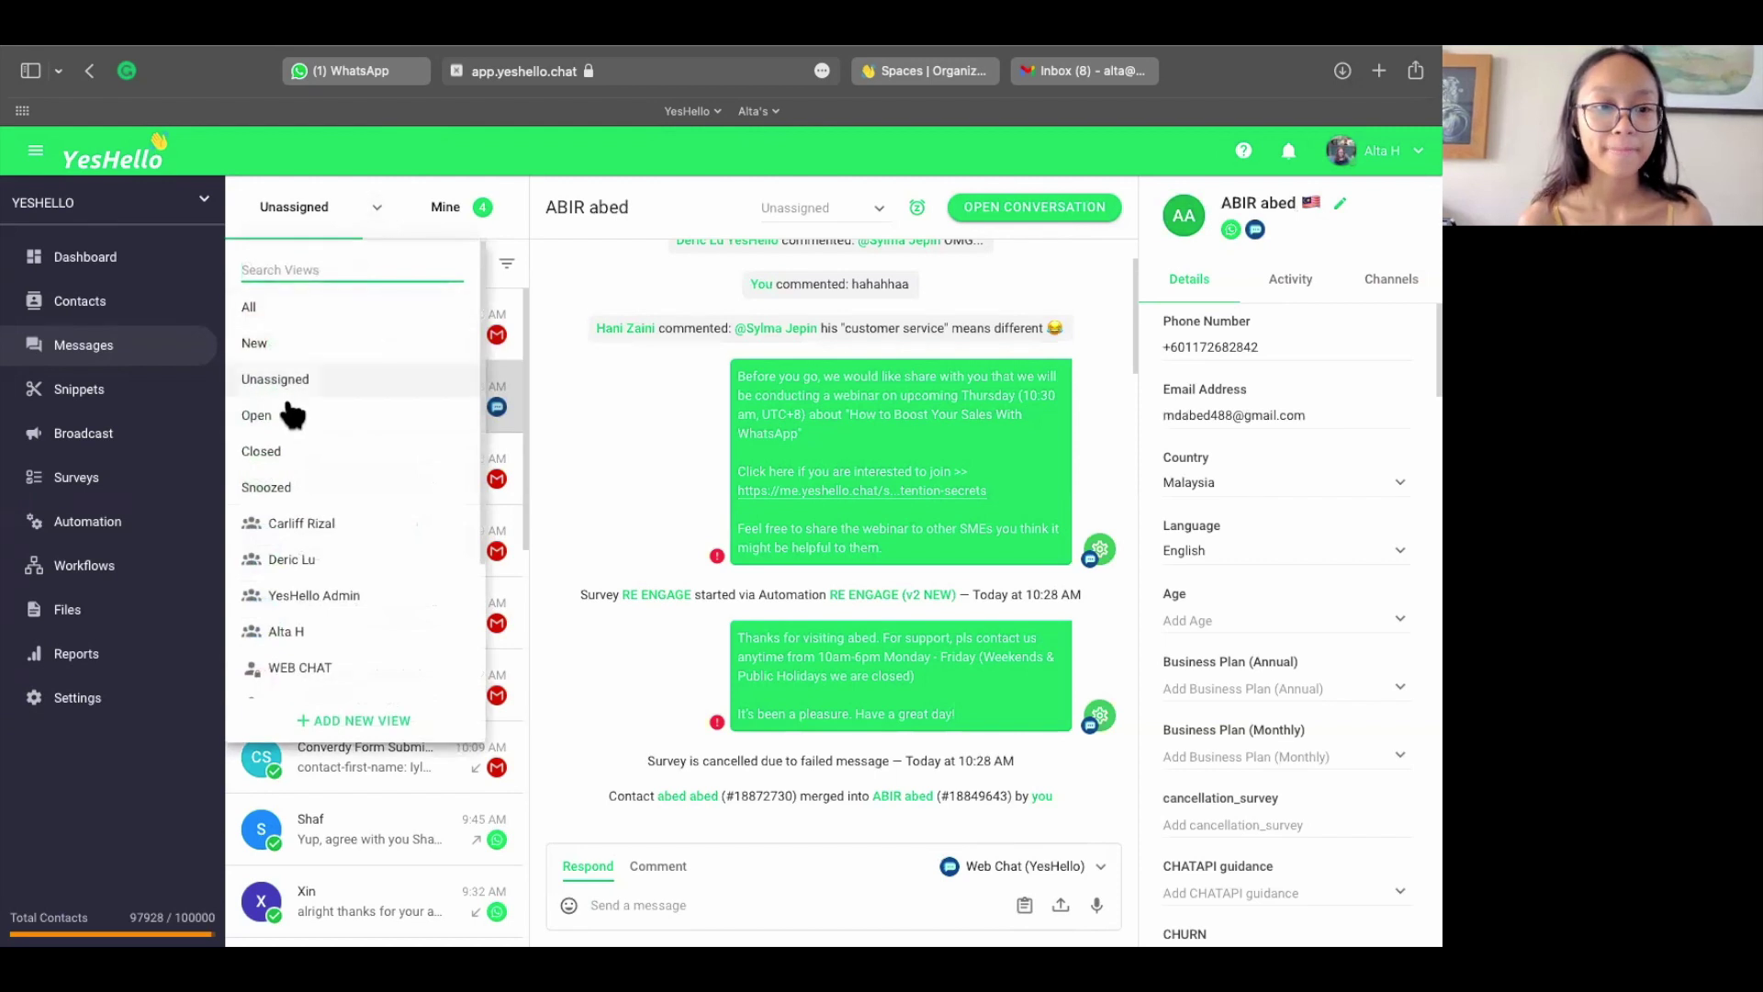
click(289, 418)
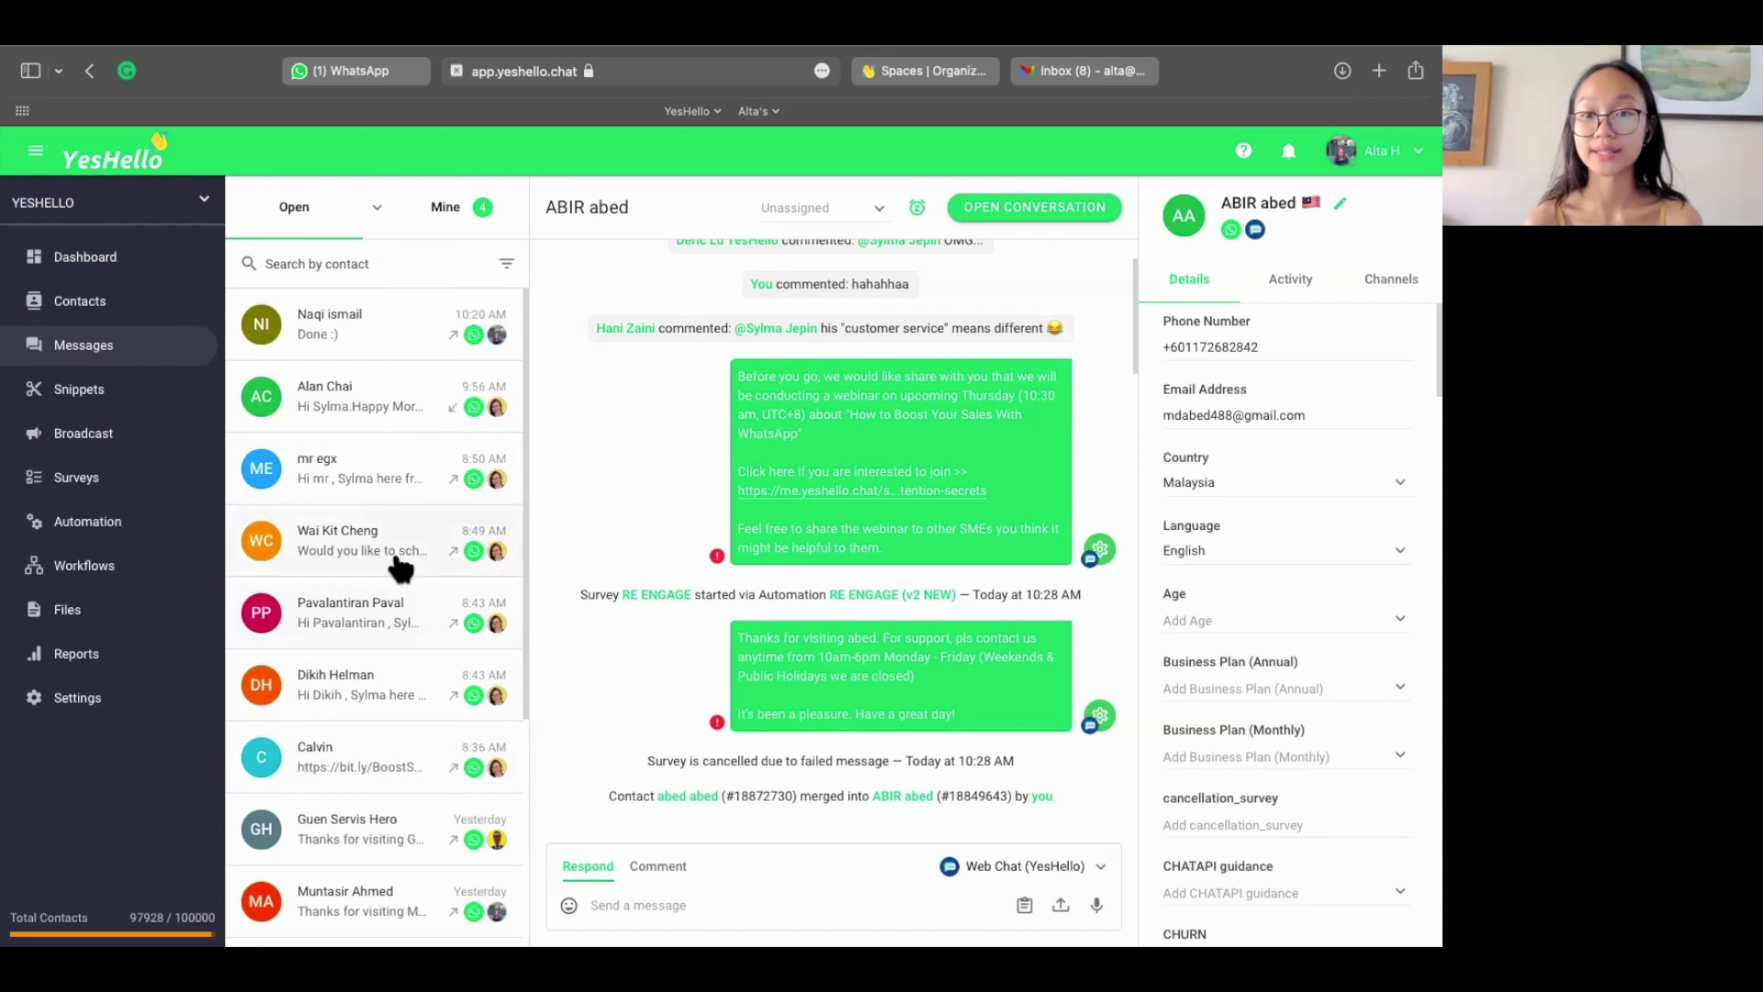
scroll(401, 566, down, 2)
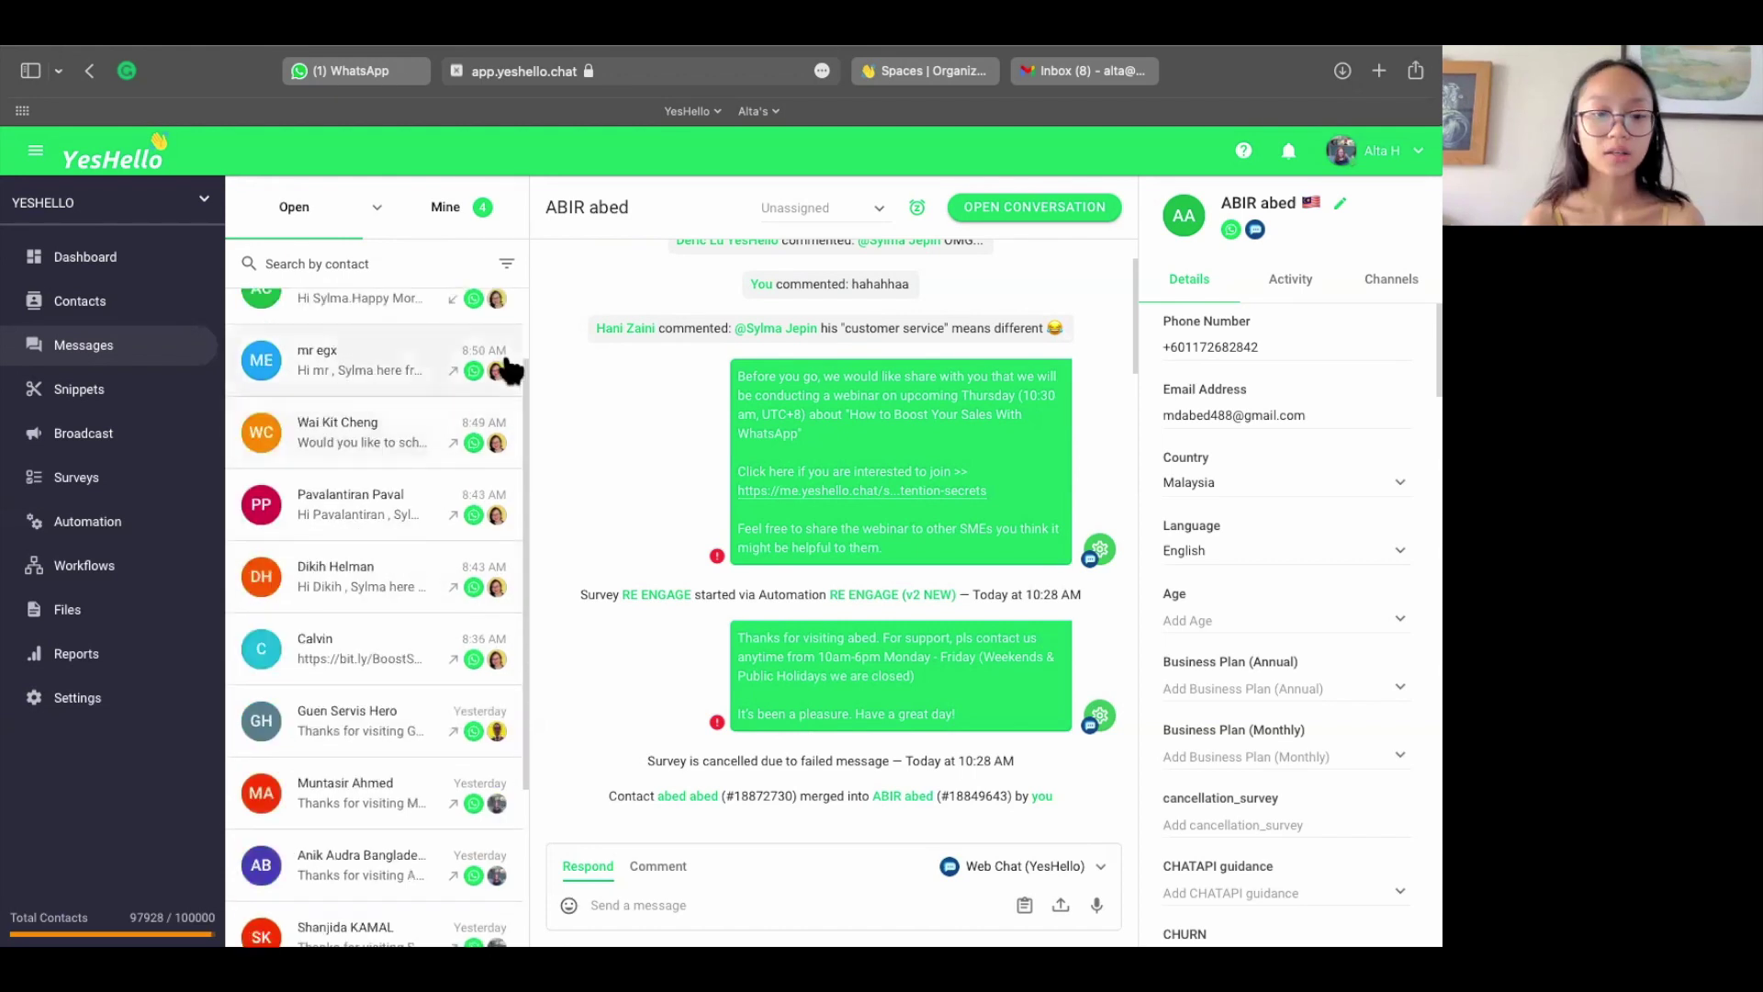
scroll(334, 494, up, 2)
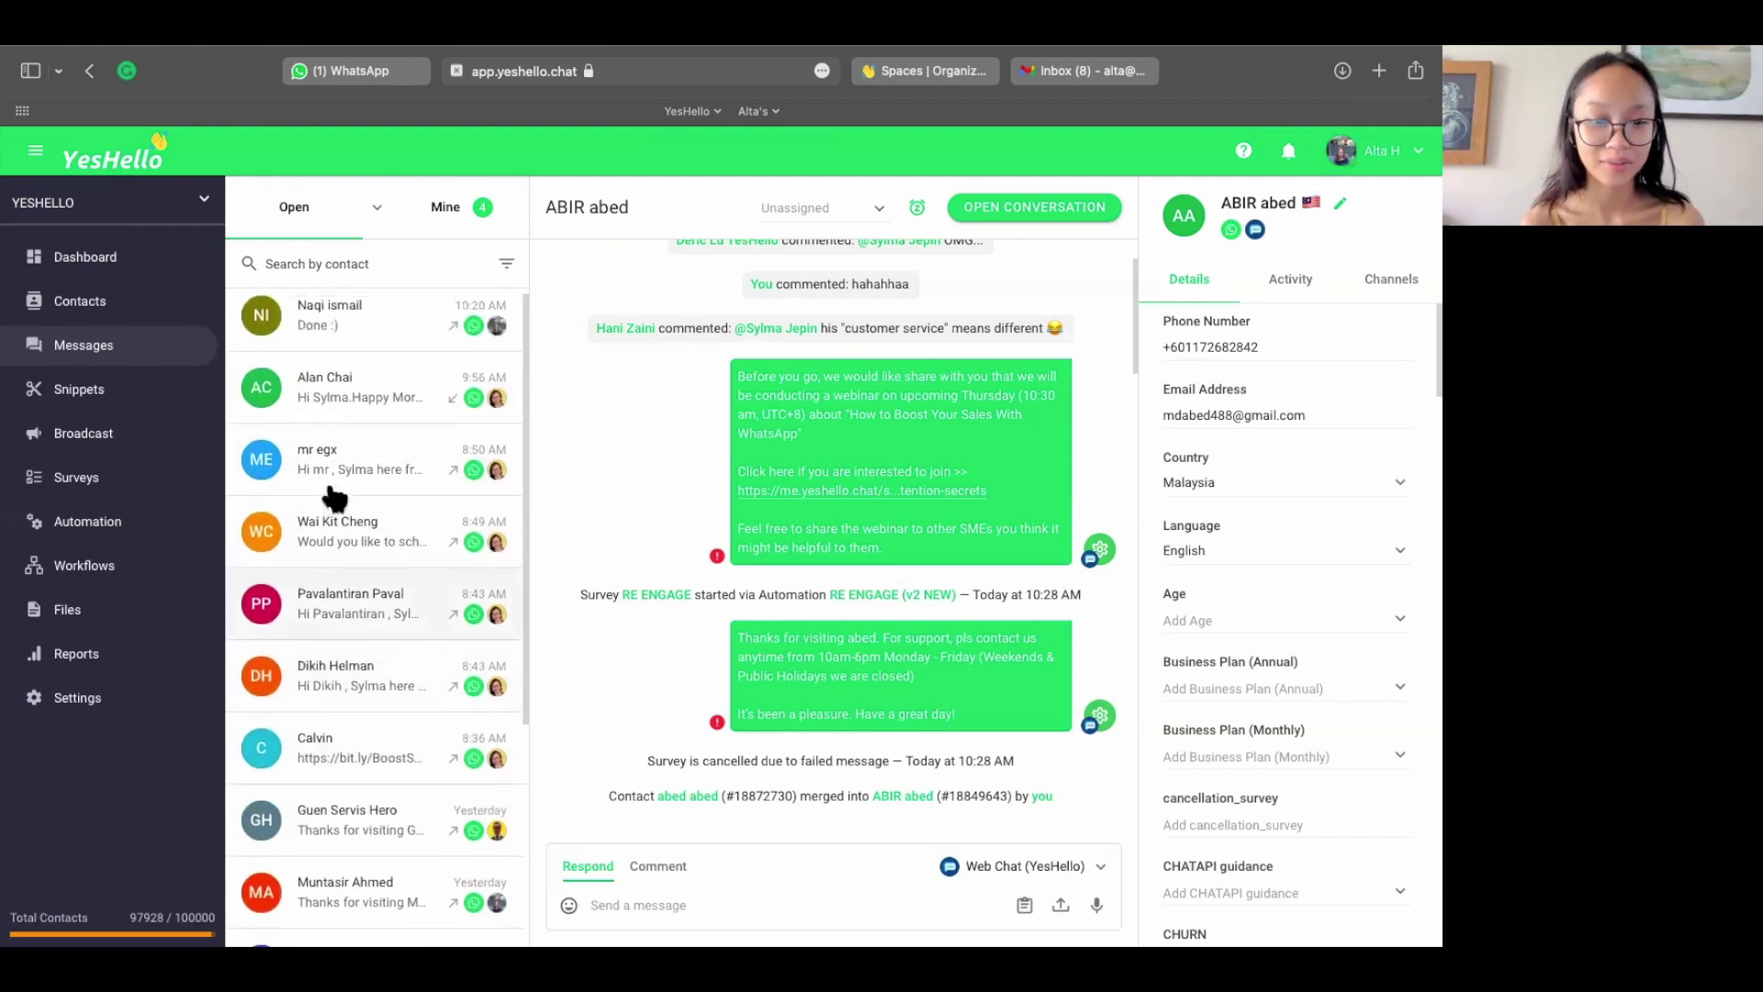
scroll(334, 494, down, 3)
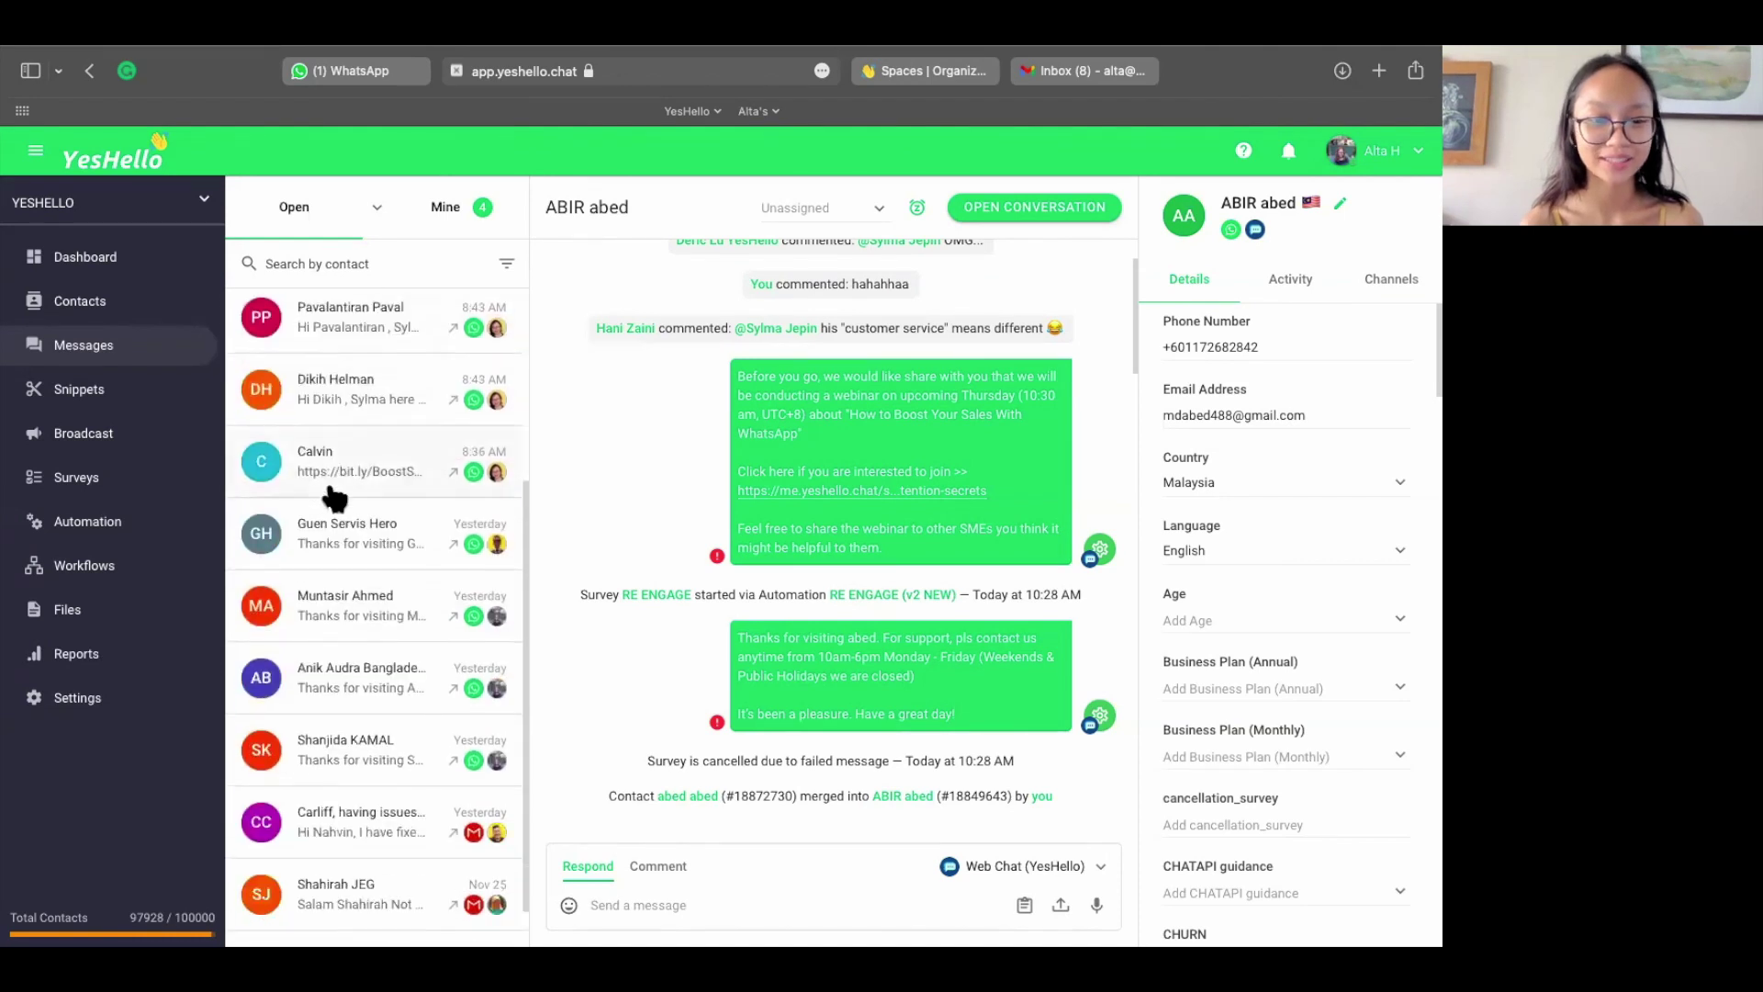
scroll(456, 541, down, 1)
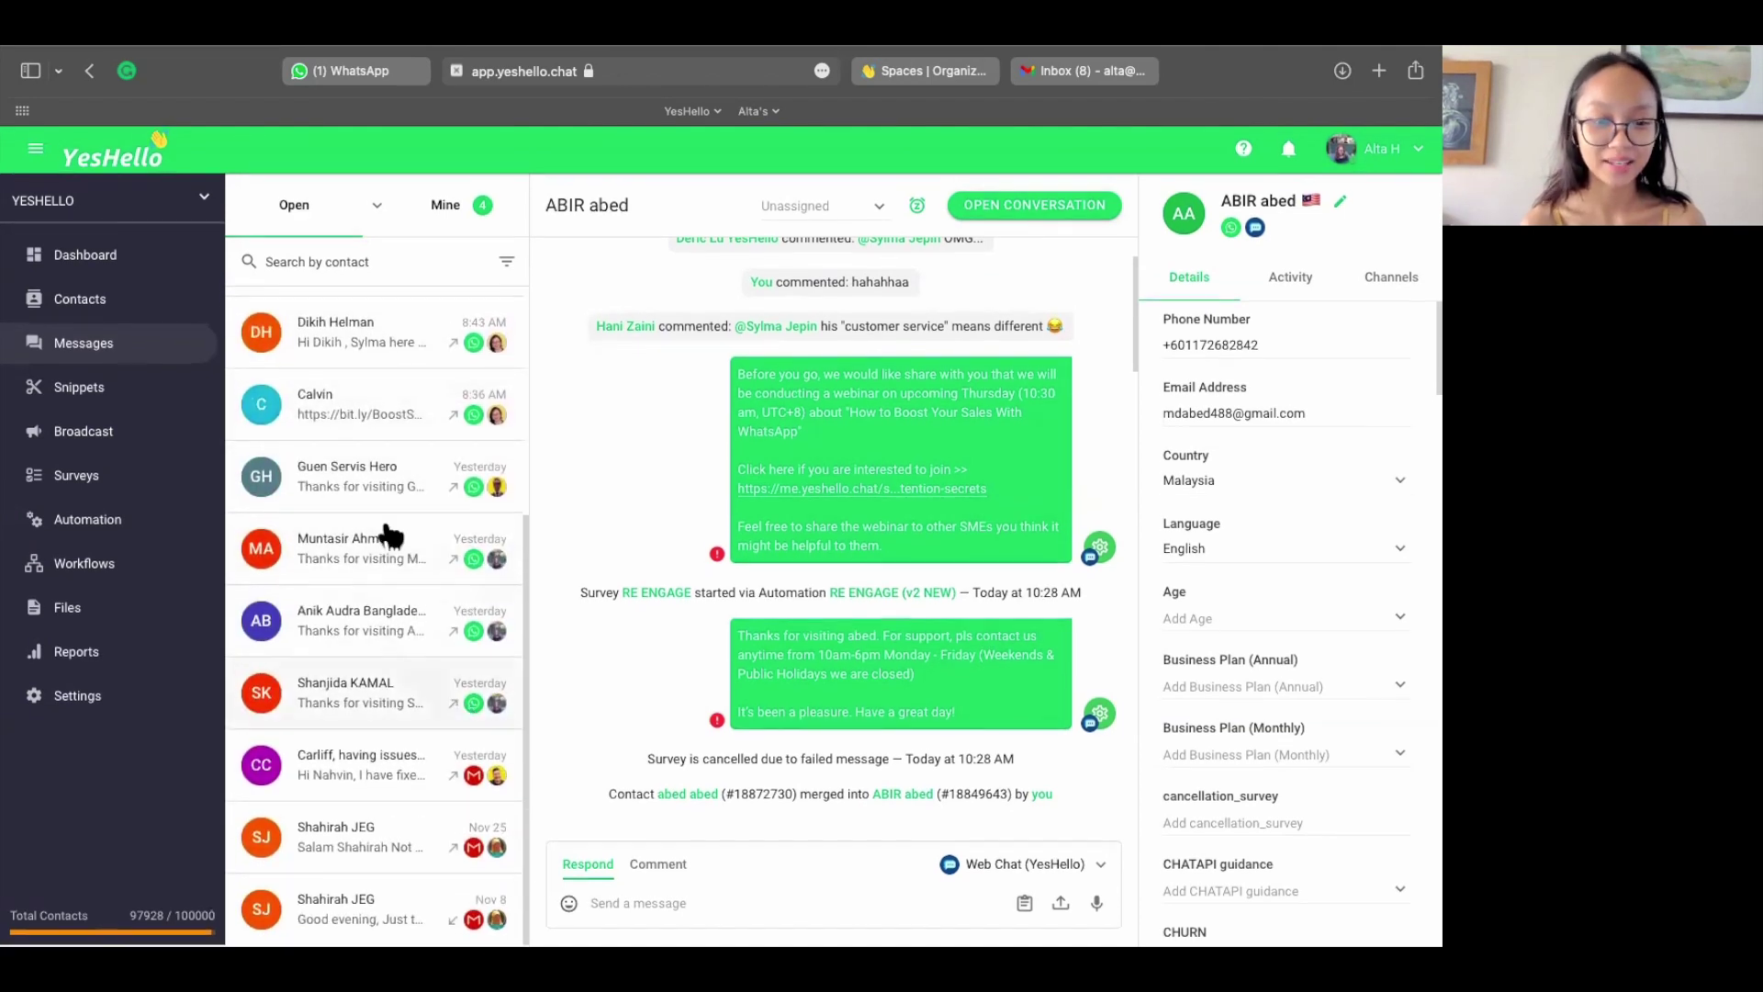
scroll(390, 502, up, 4)
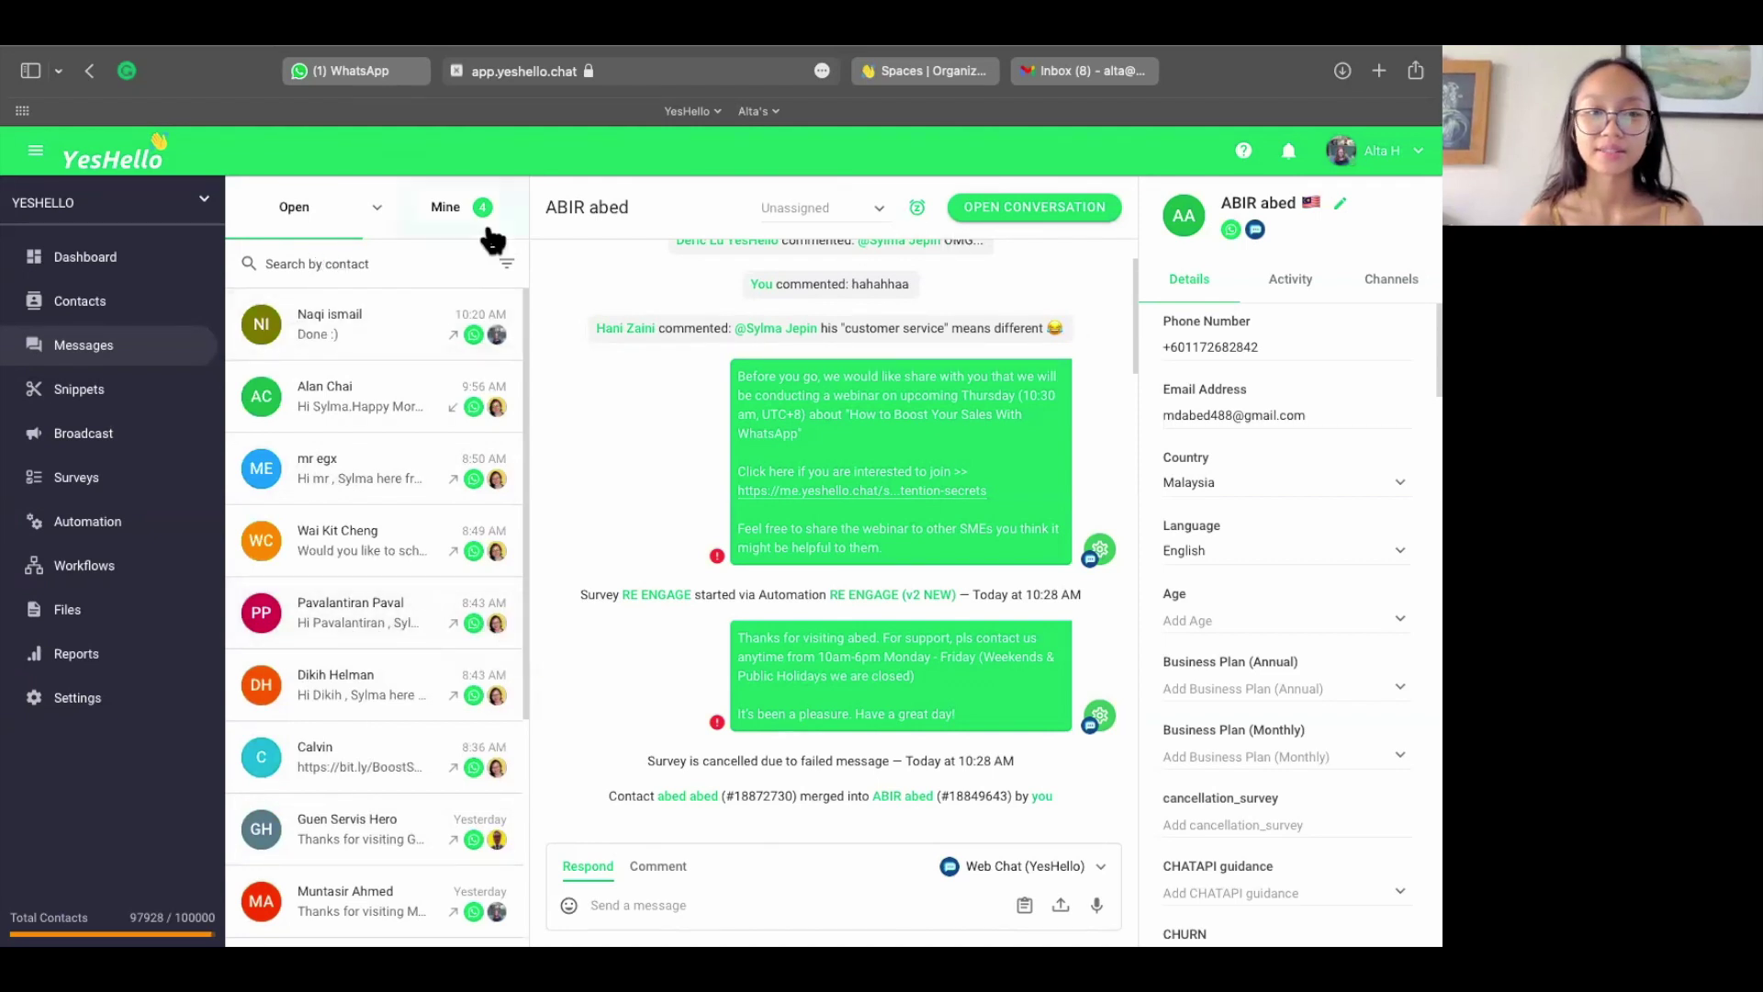
- Show Closed conversations and open the Tribeup Academy thread
click(376, 207)
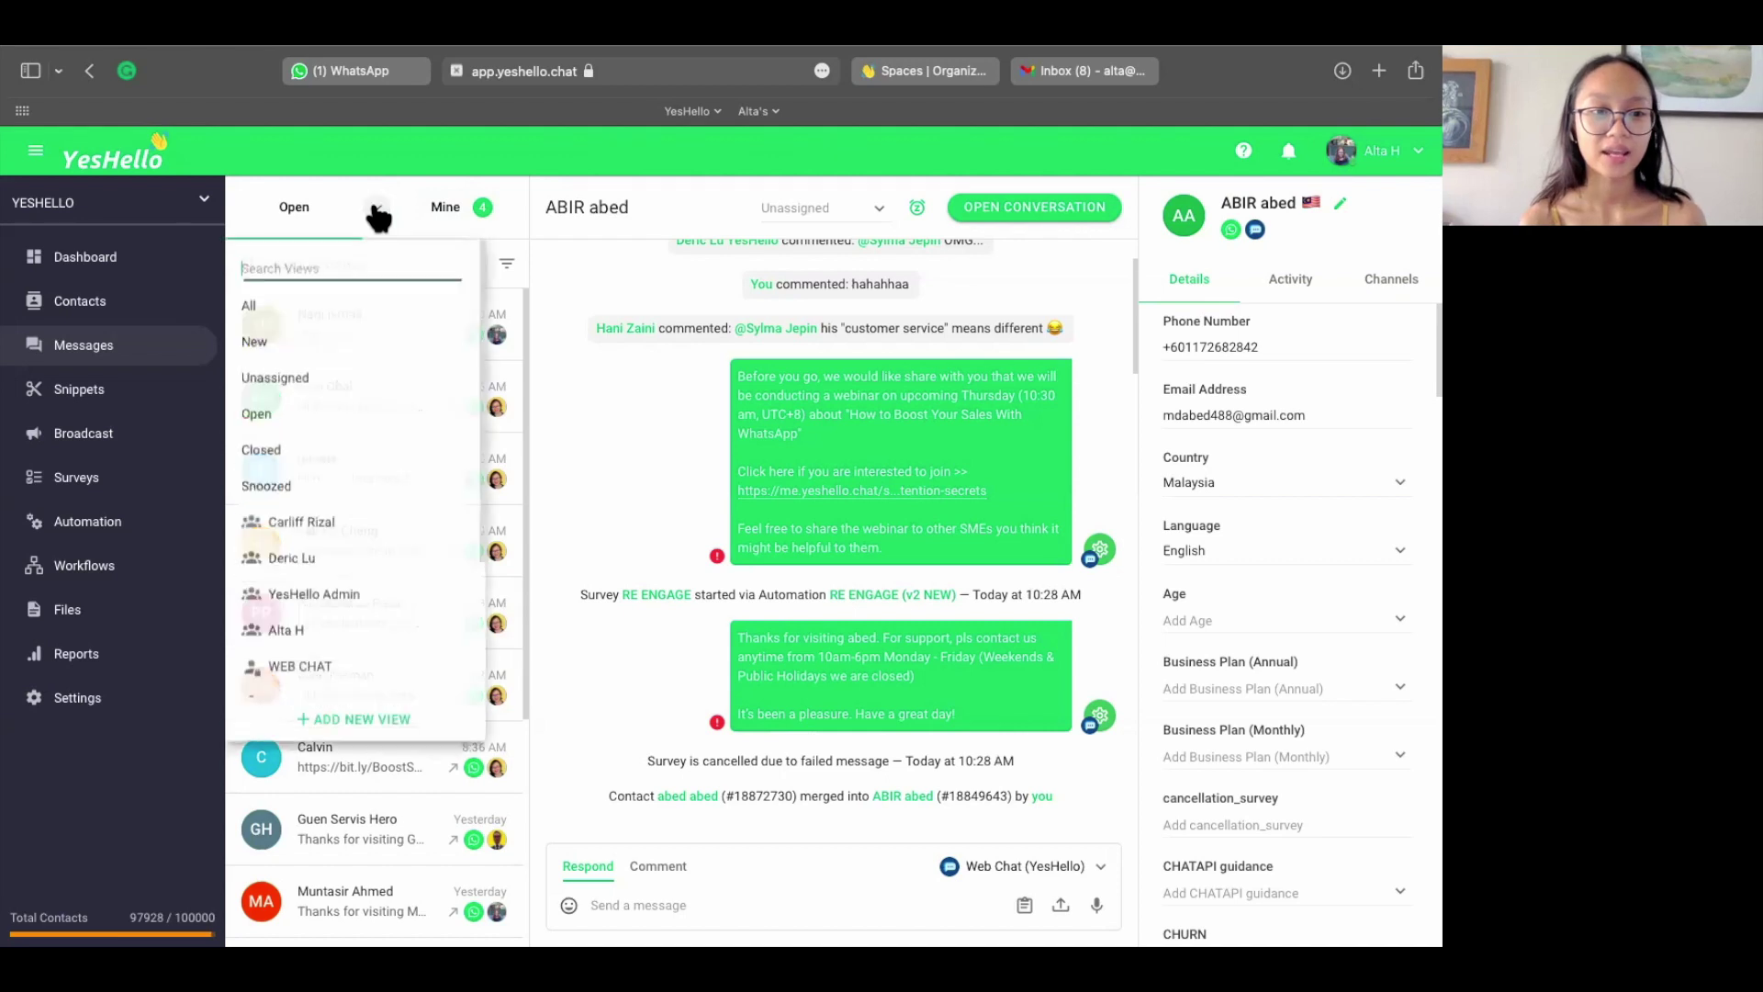
click(284, 452)
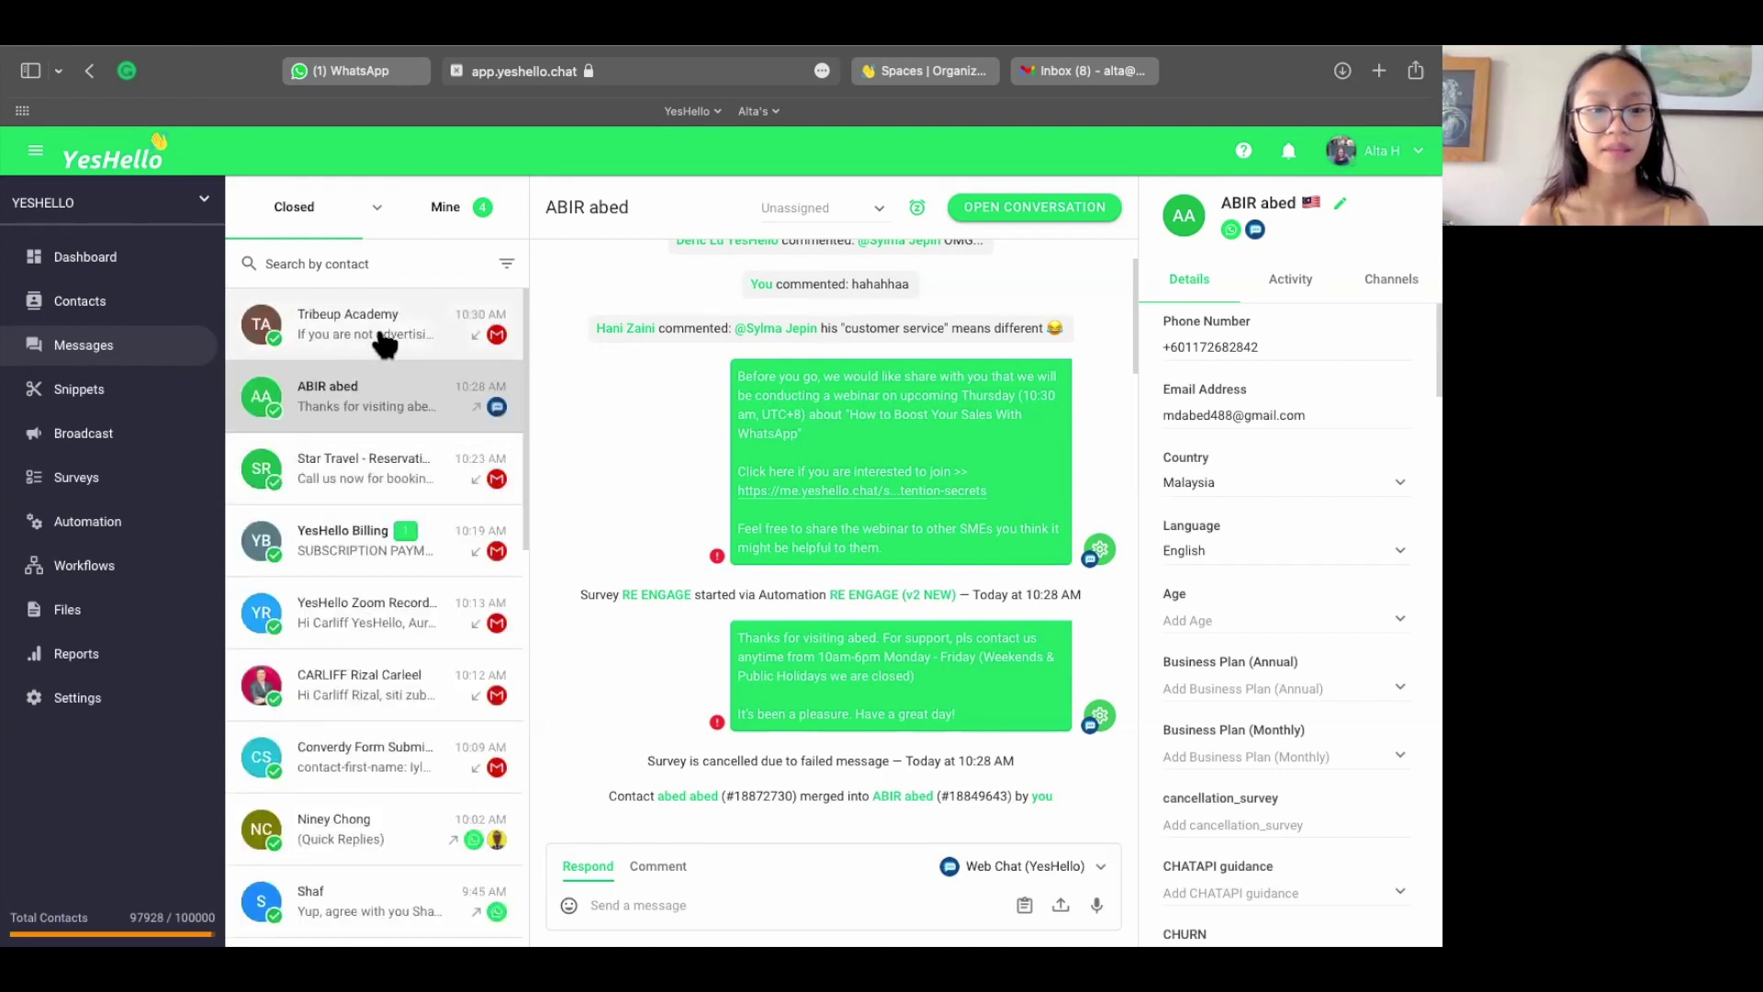
click(379, 338)
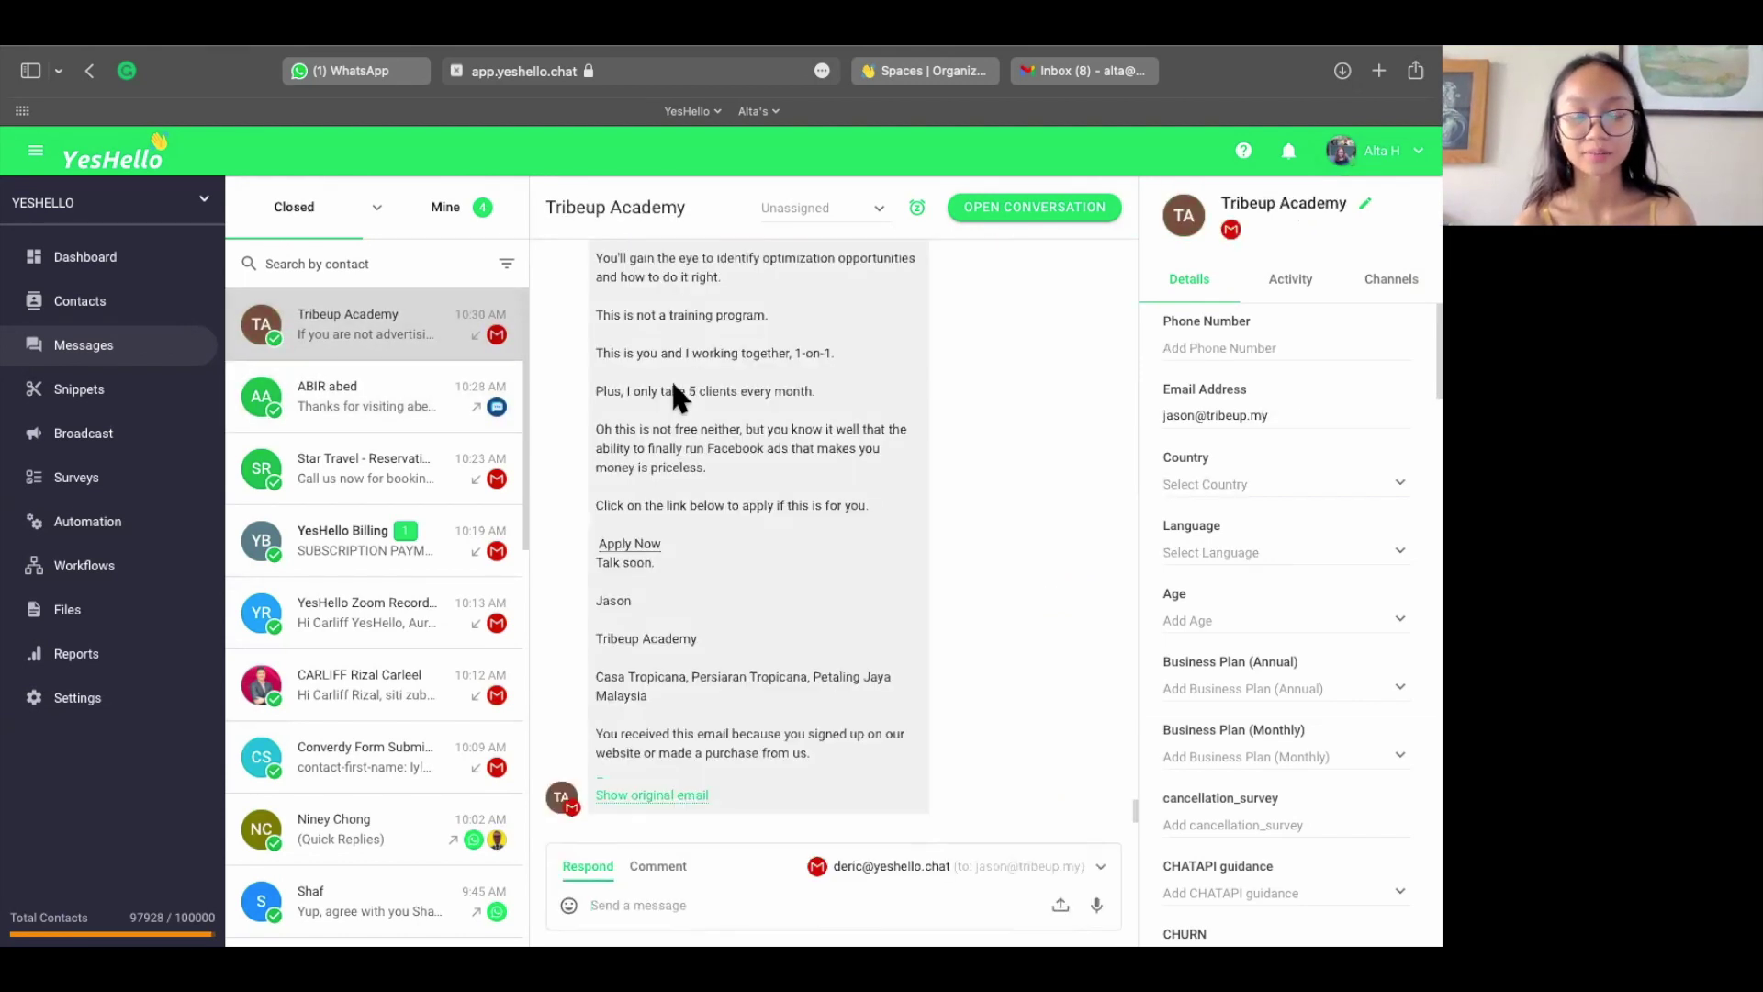
click(376, 213)
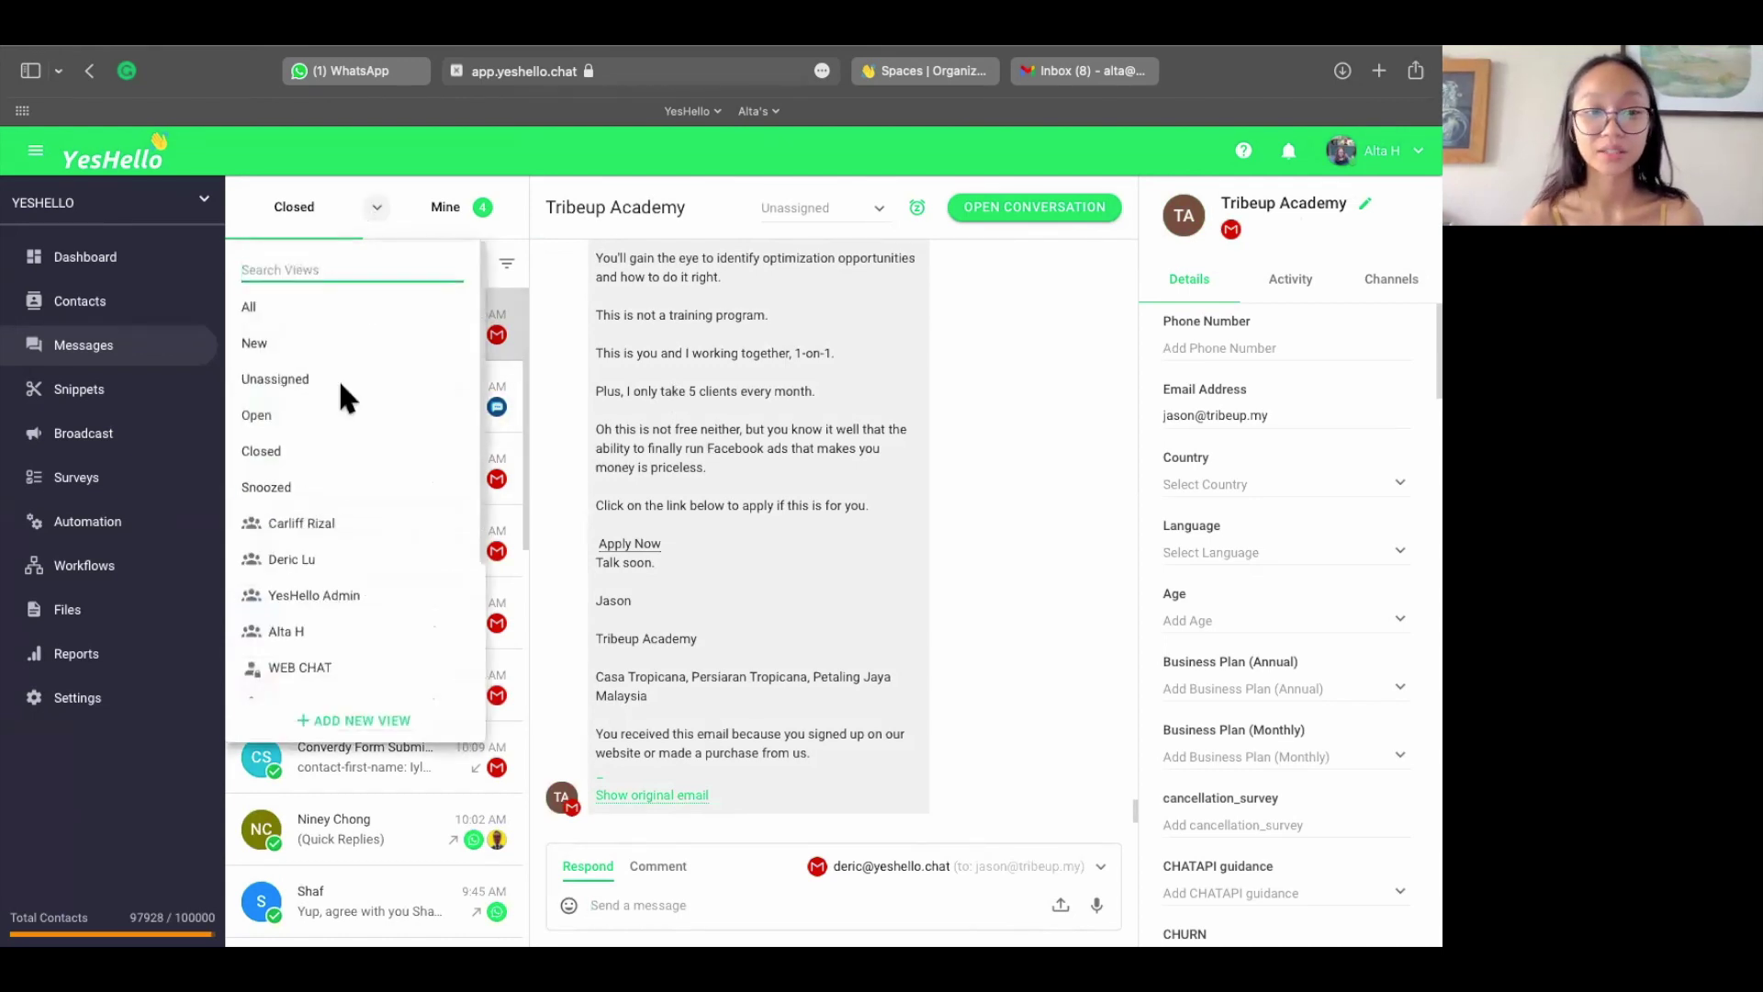
click(317, 490)
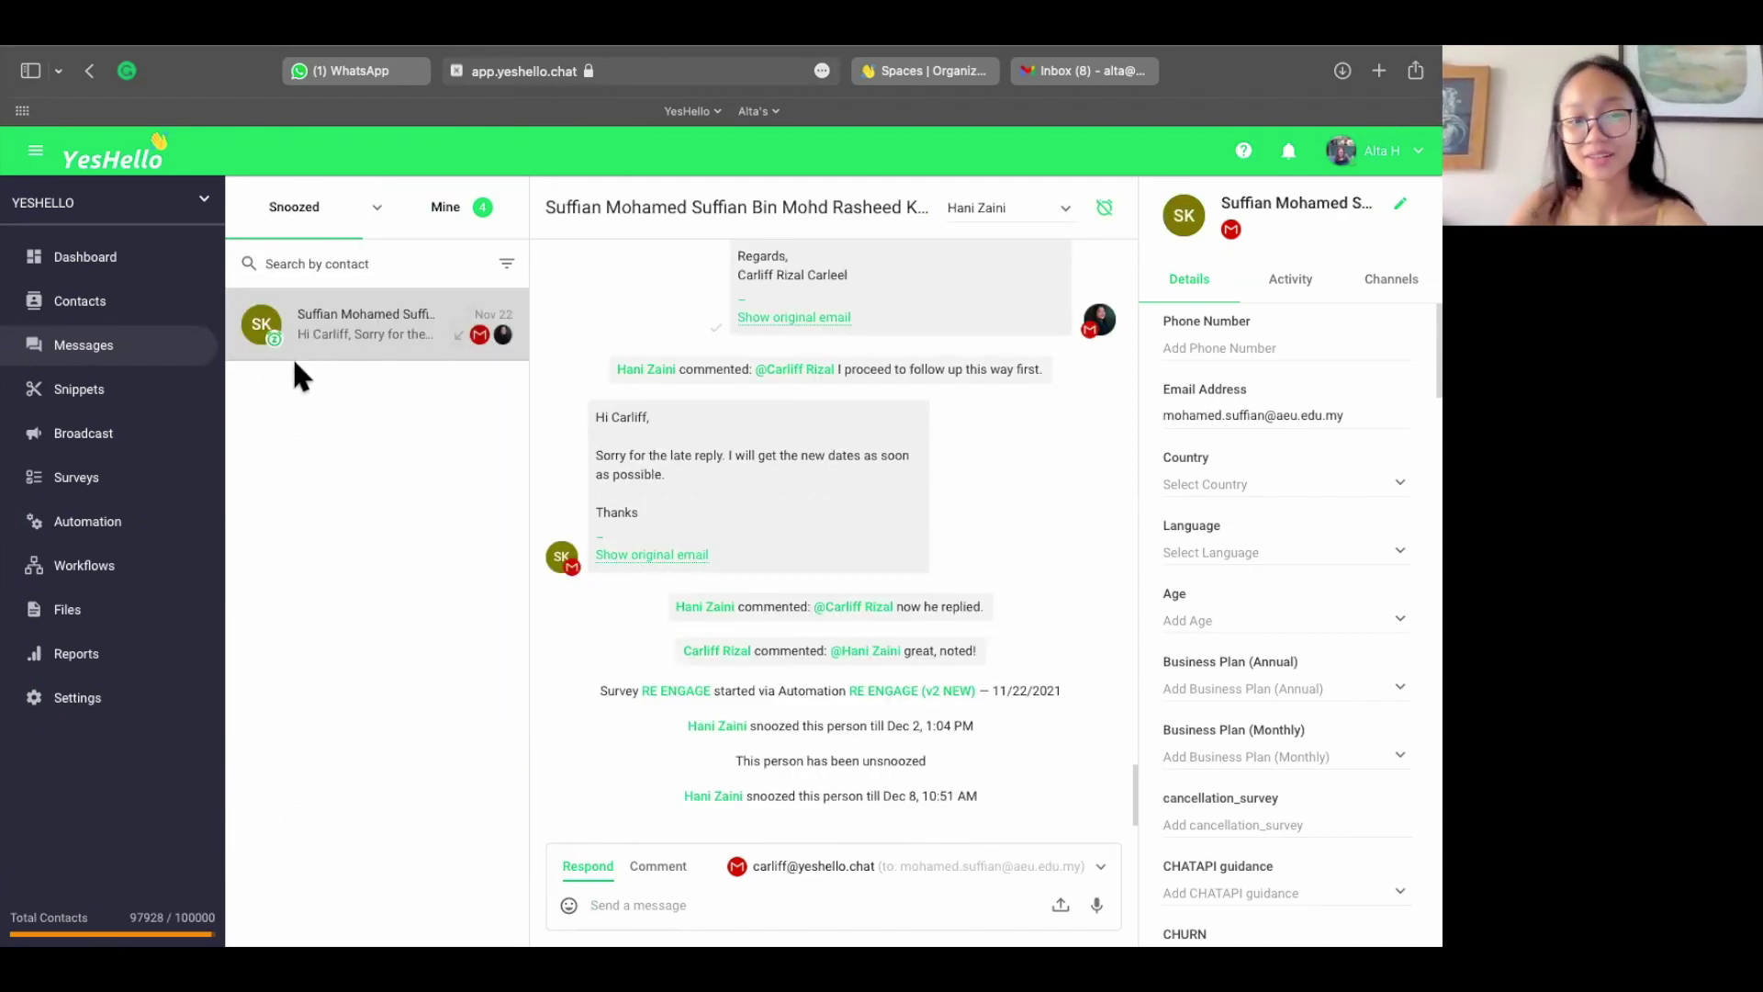
click(379, 207)
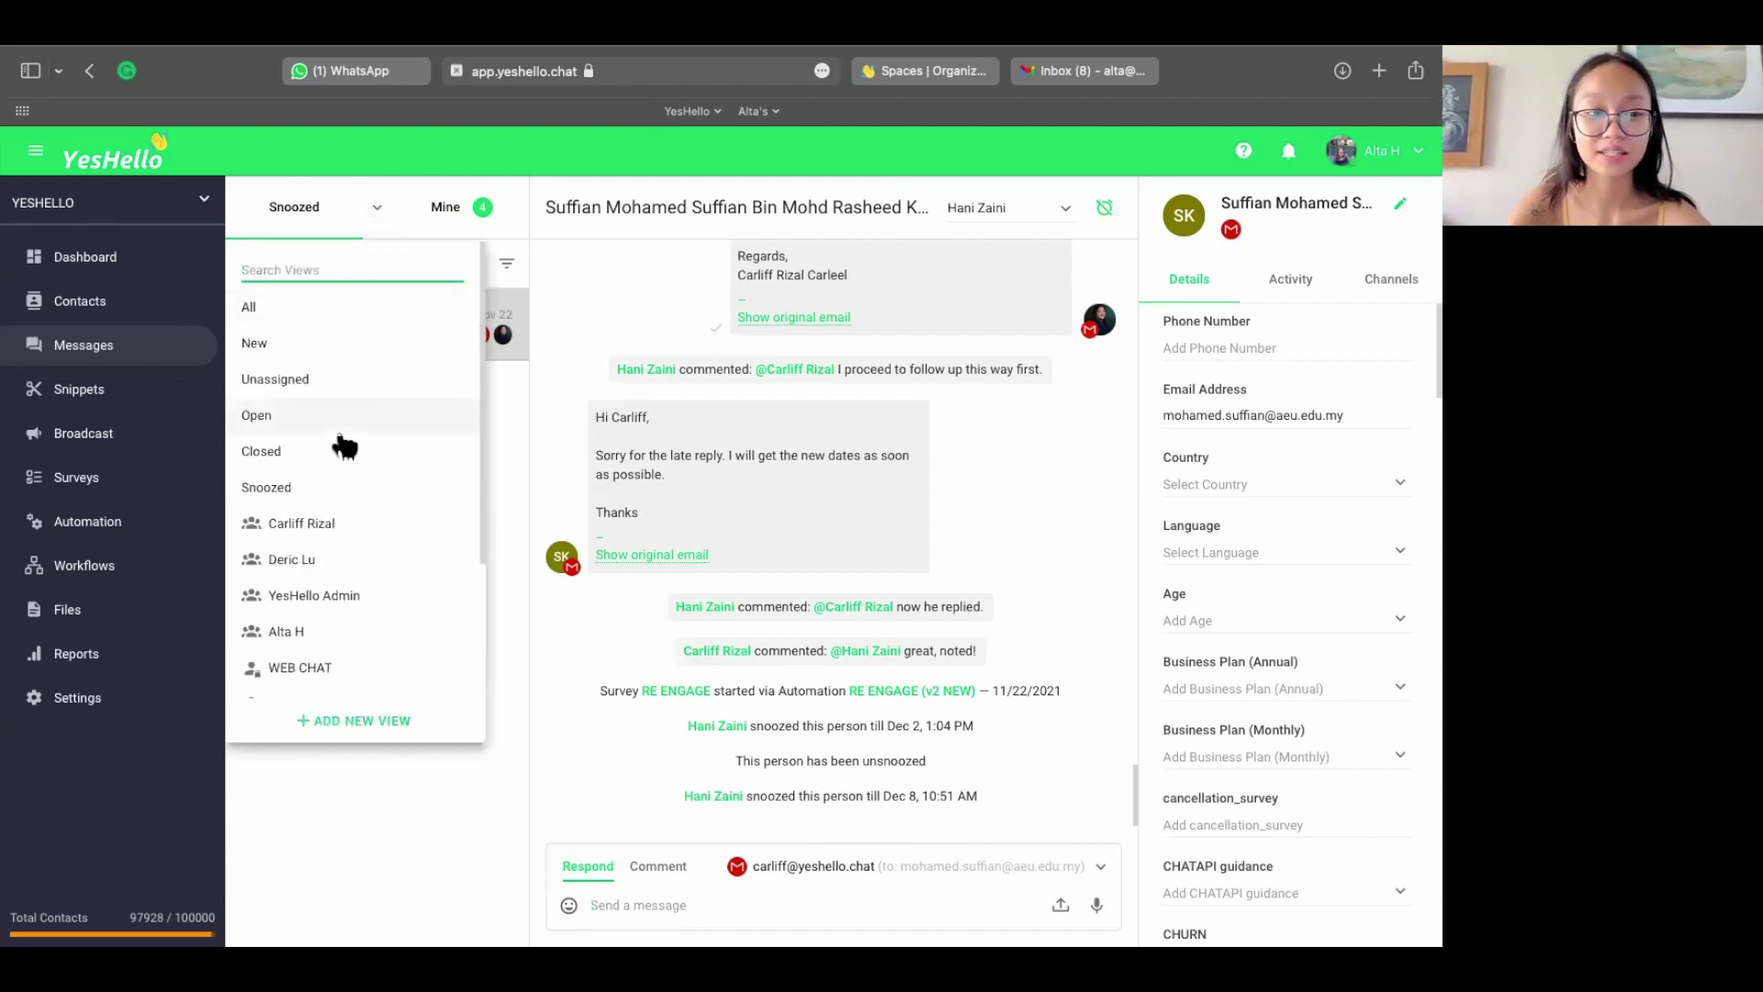
click(341, 319)
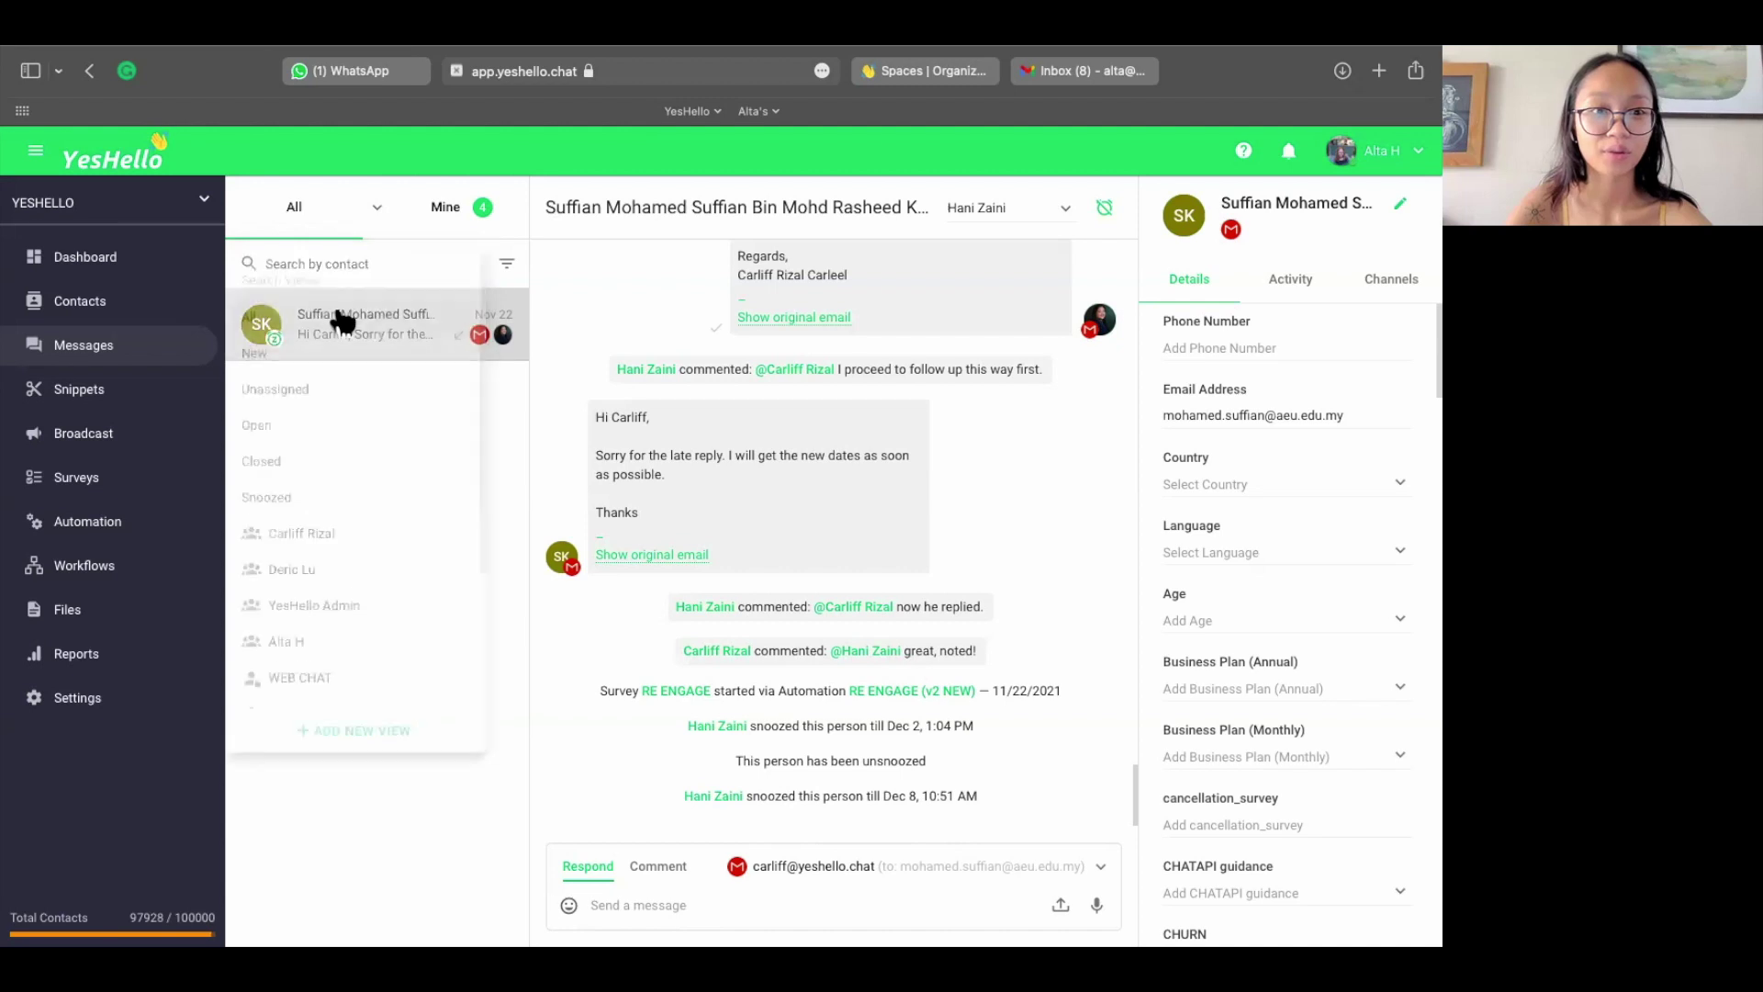
click(448, 209)
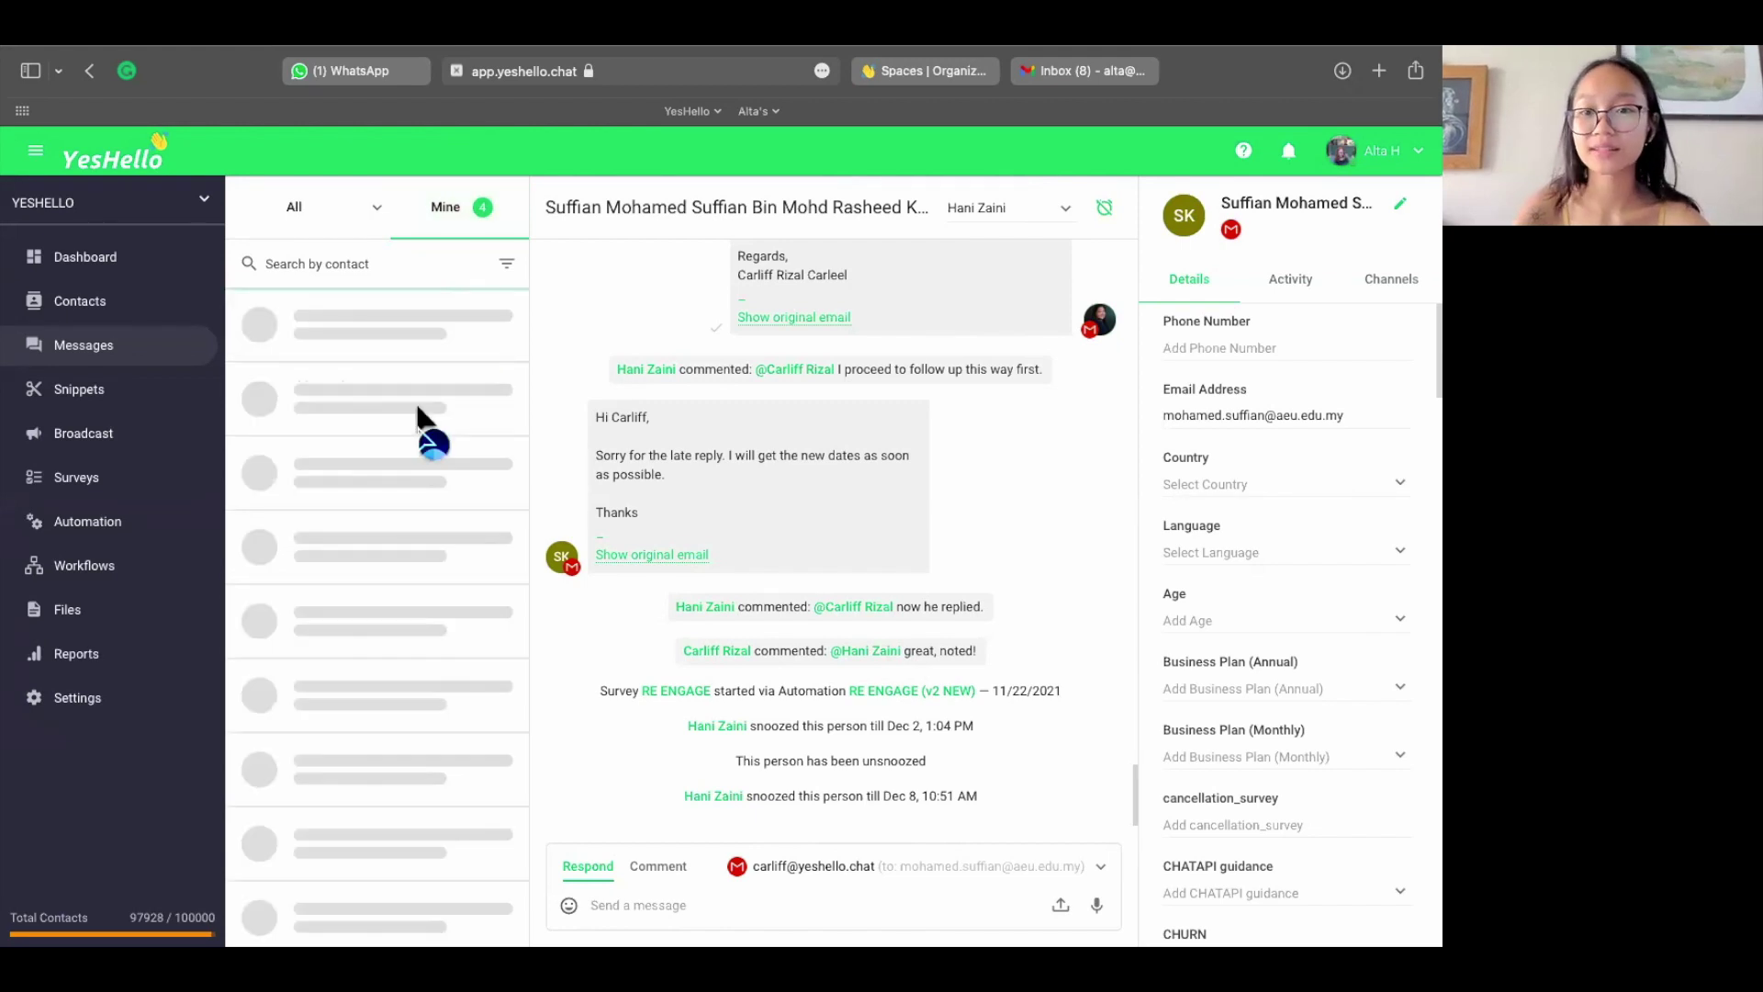
click(406, 345)
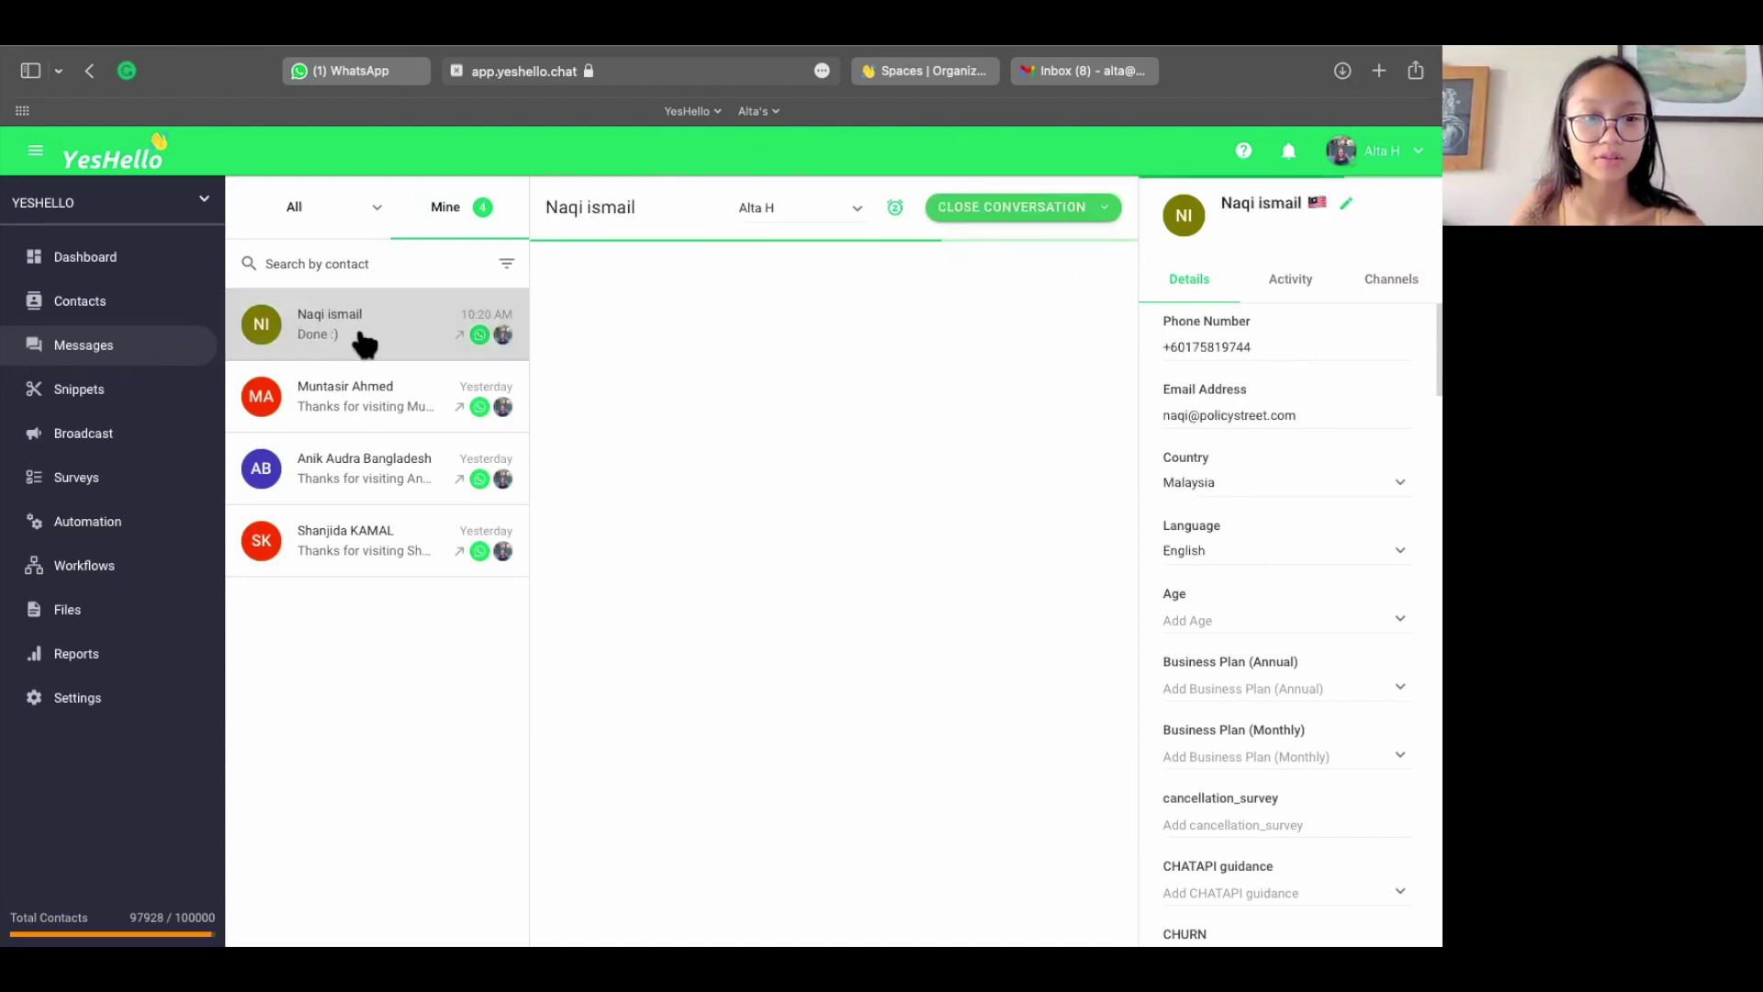
click(791, 218)
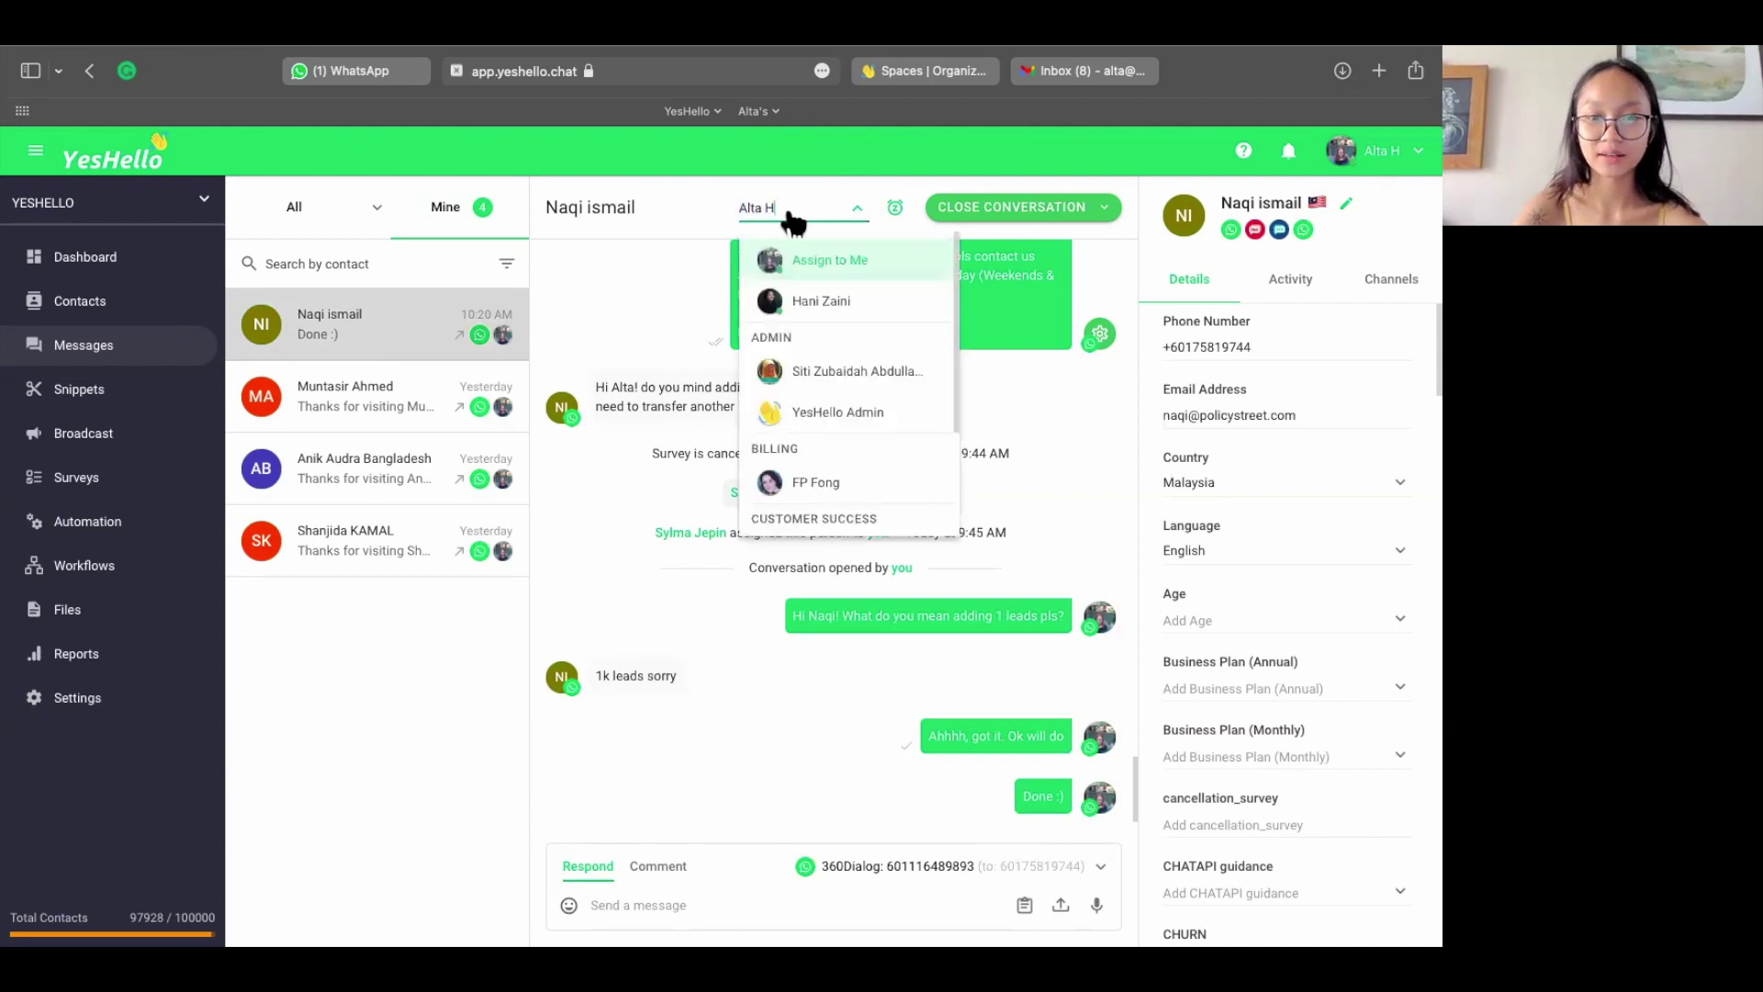
scroll(795, 487, down, 3)
click(802, 450)
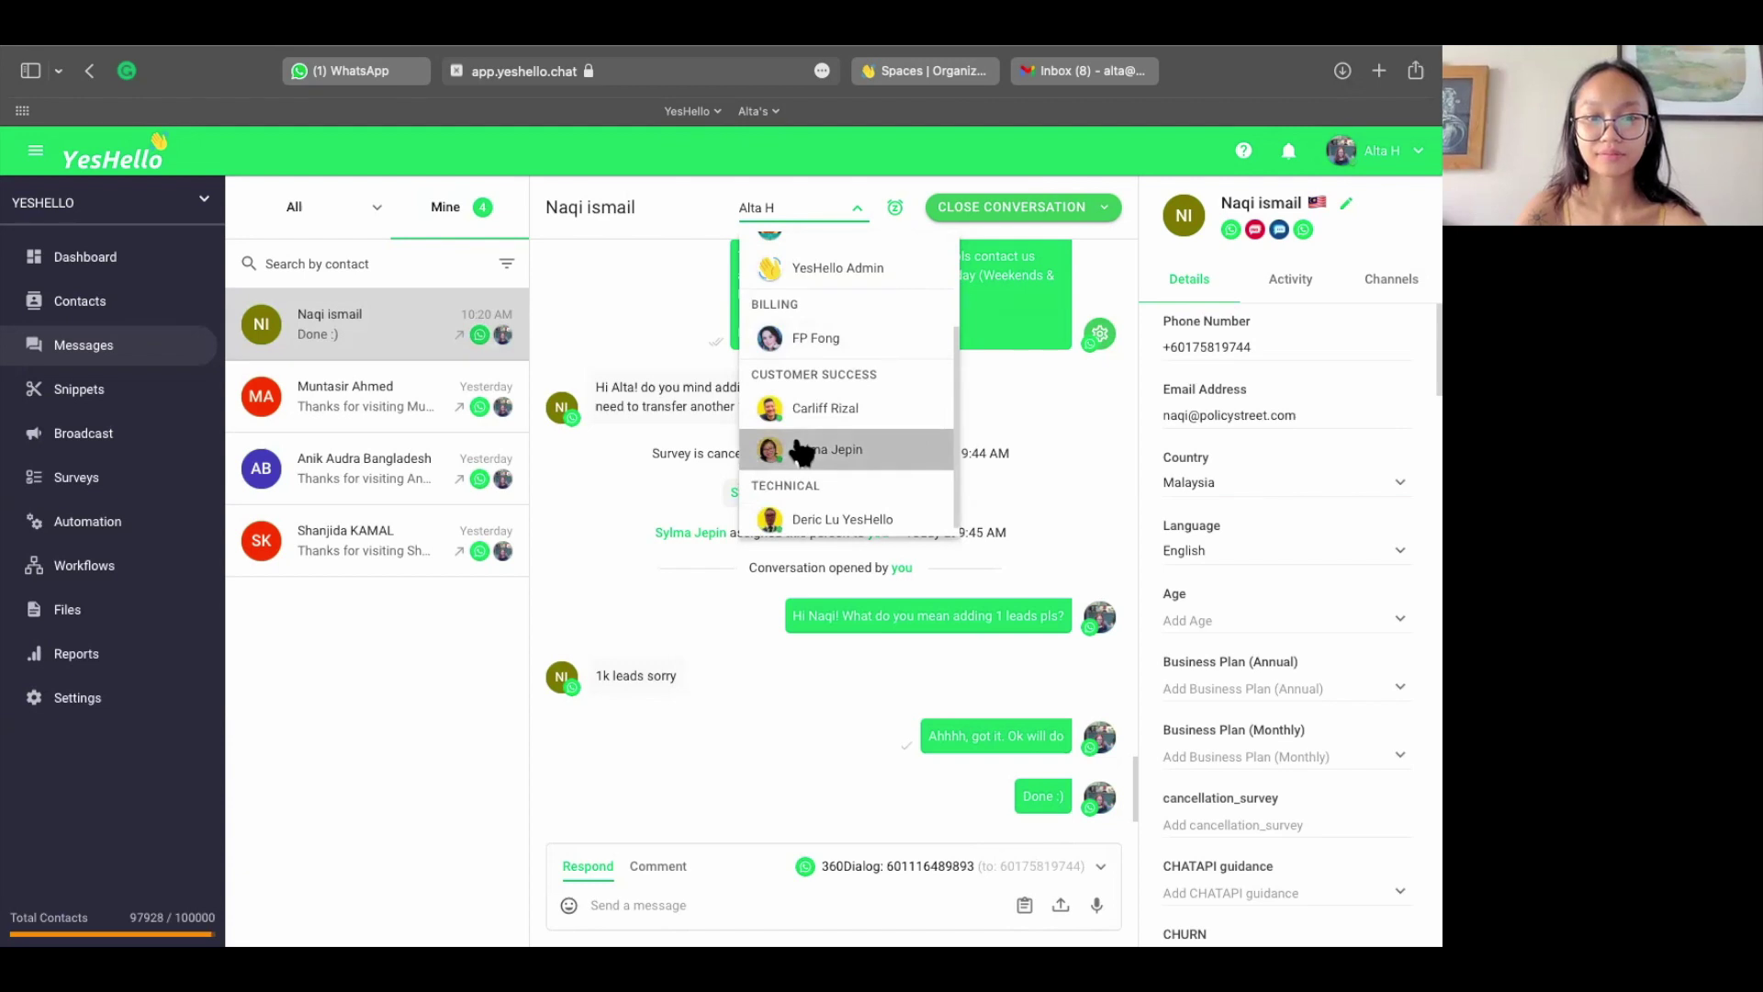
click(801, 450)
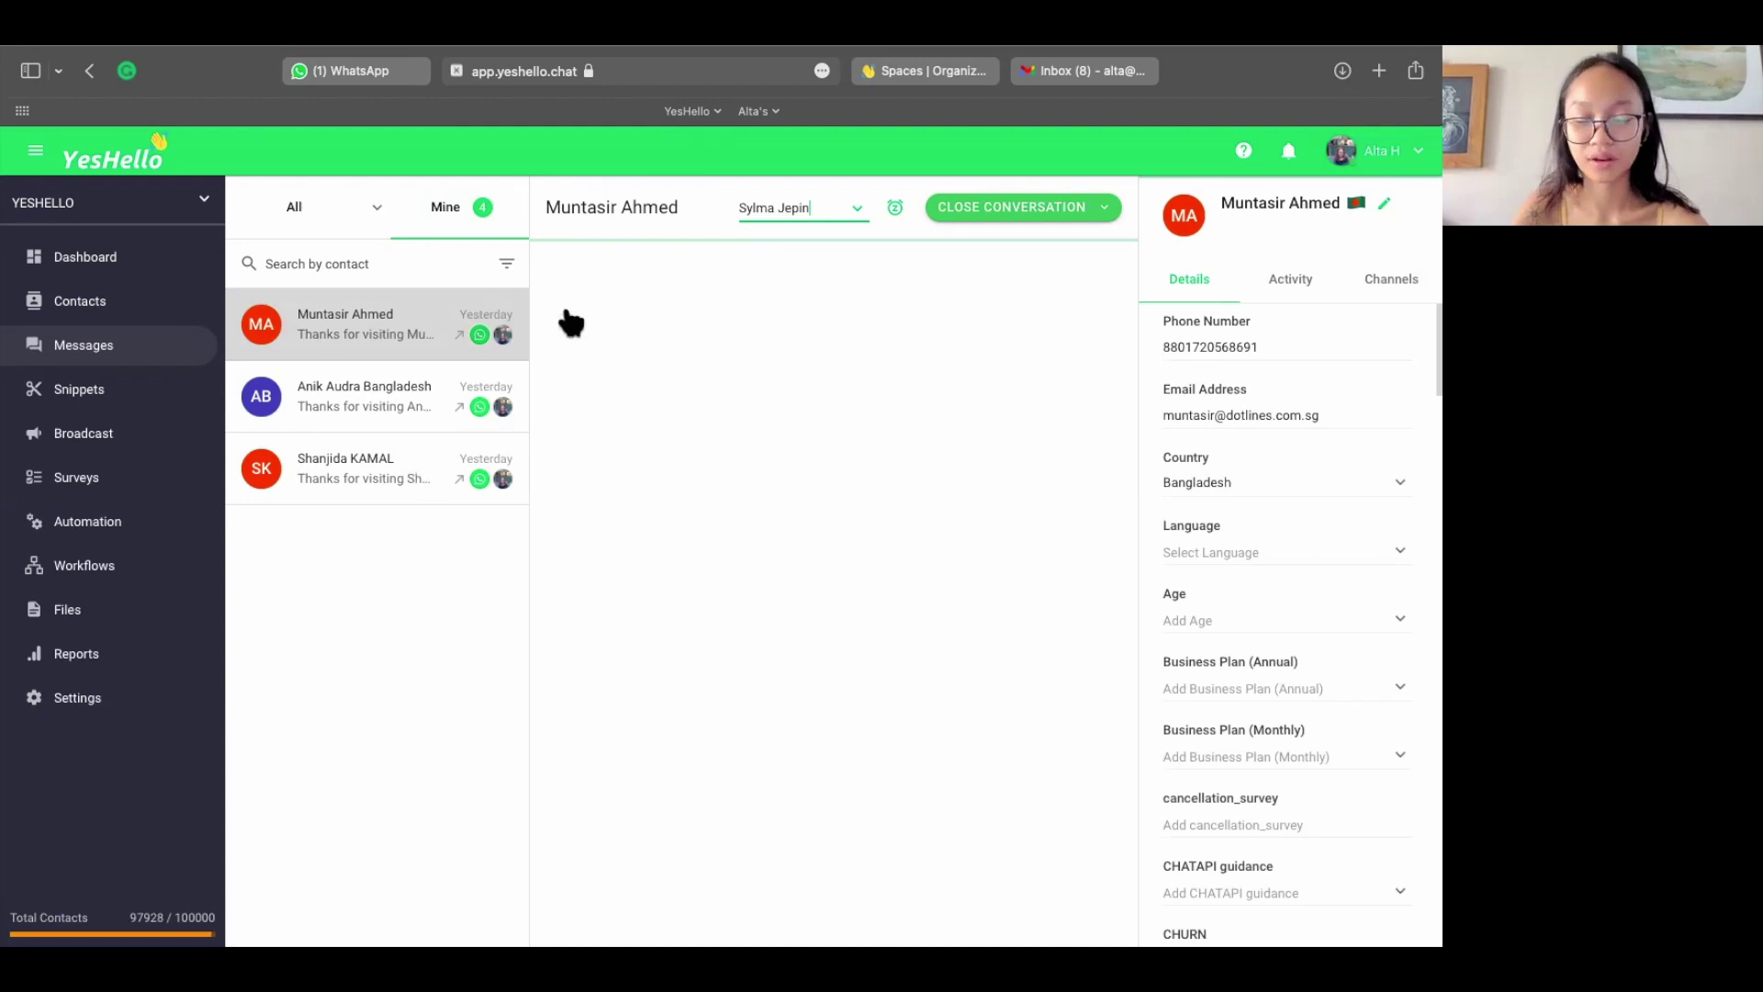
click(427, 330)
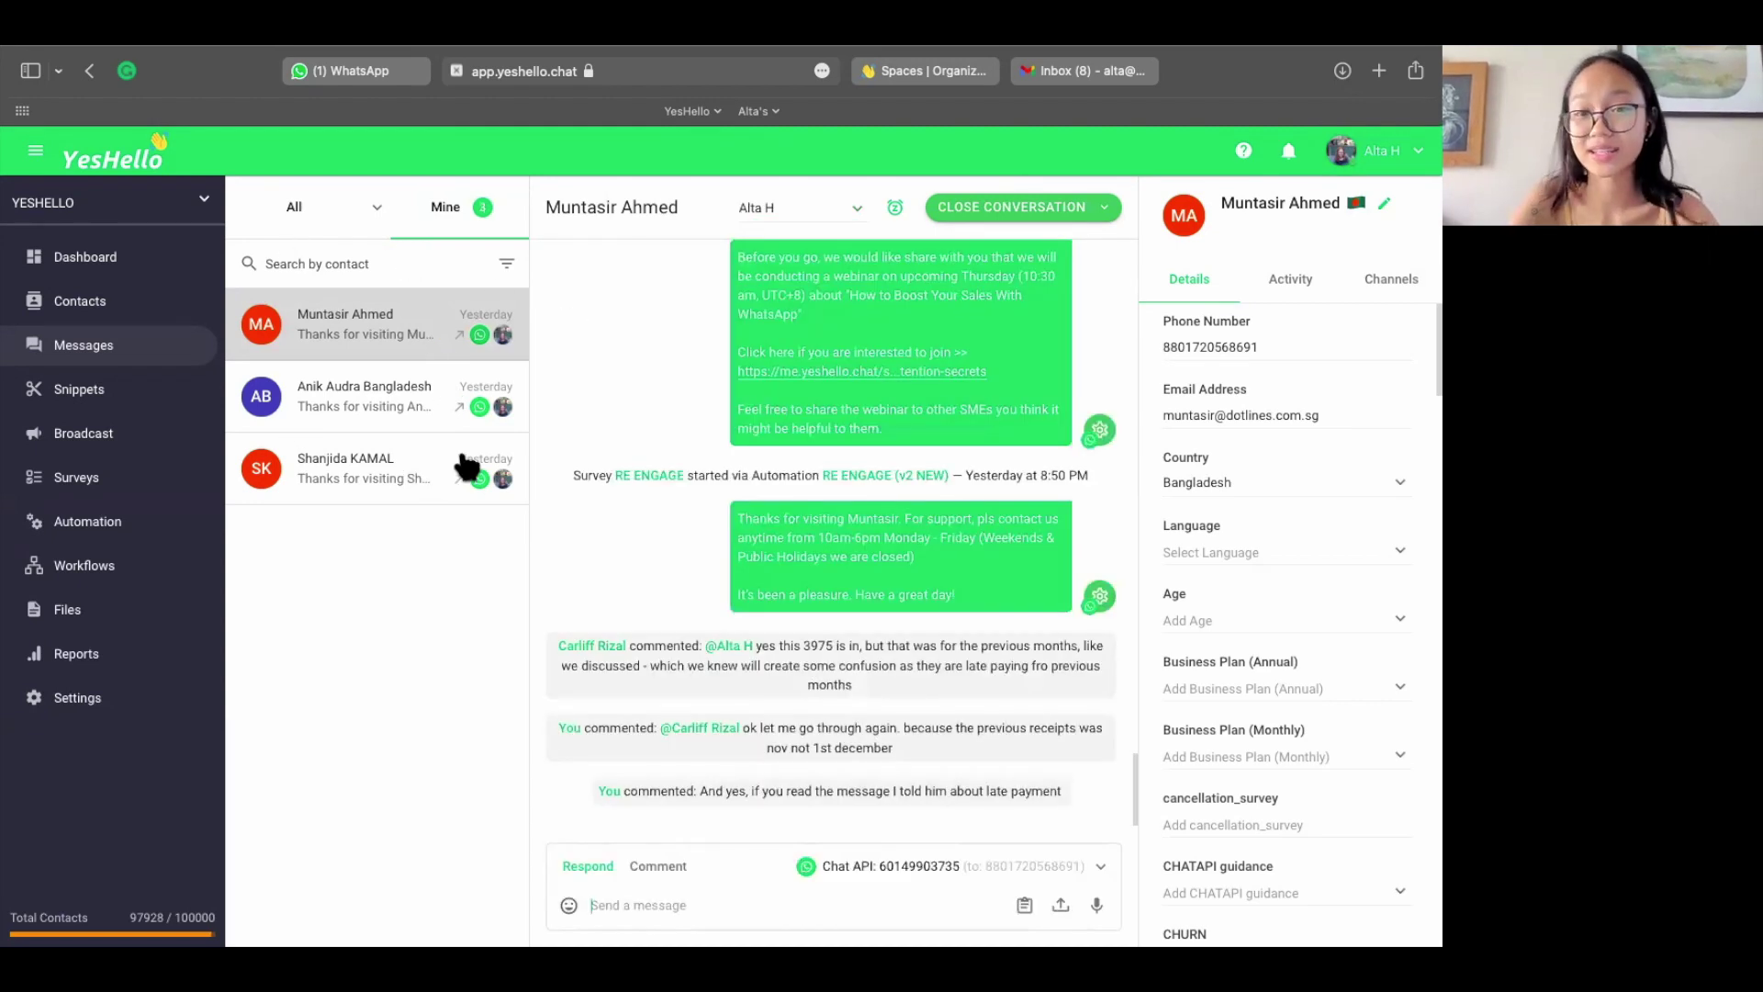
click(306, 218)
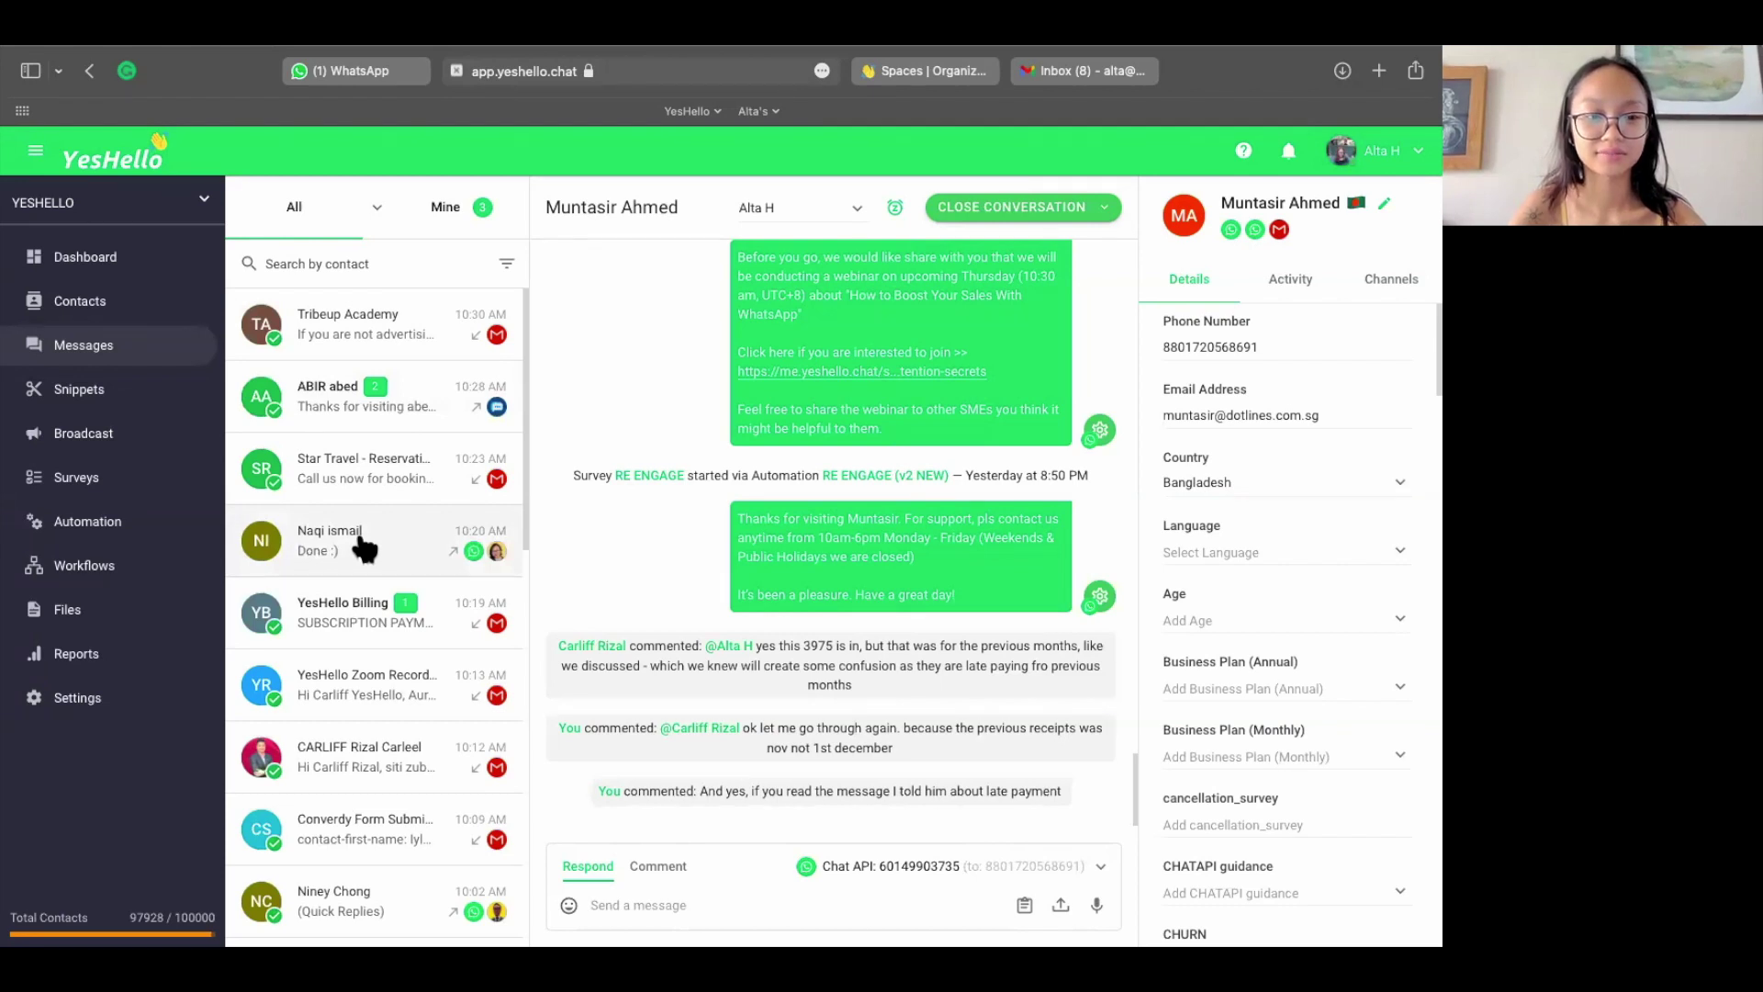
click(362, 543)
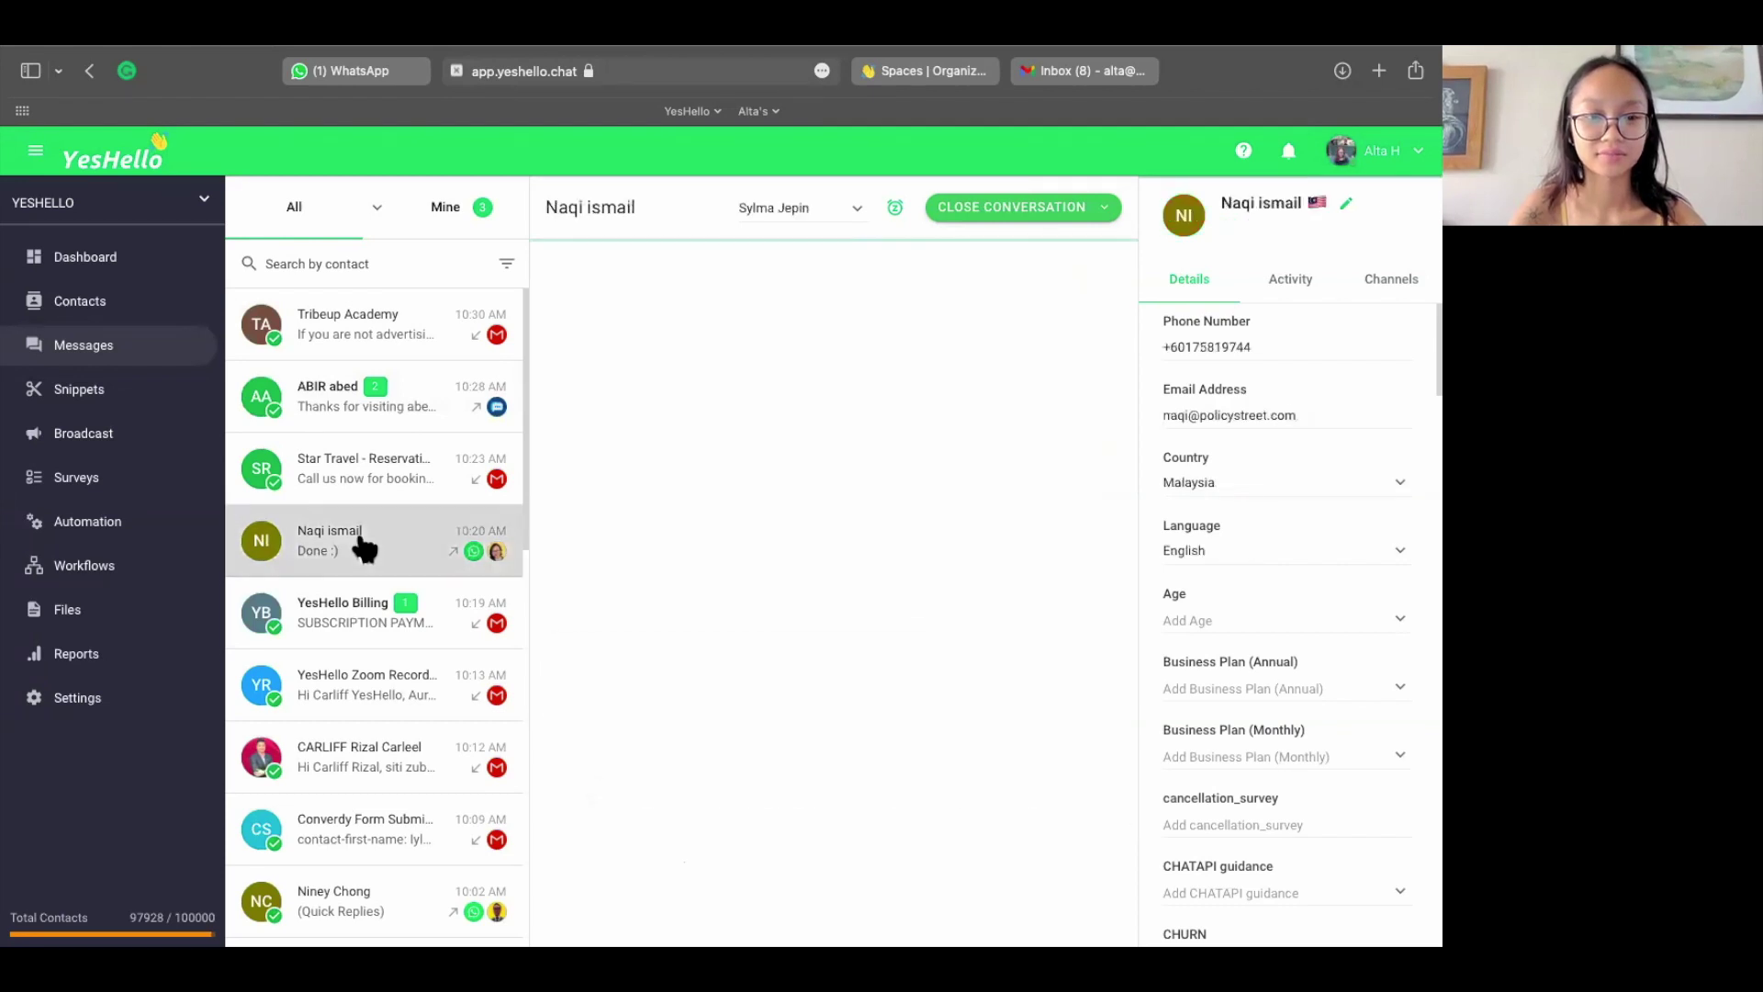
click(797, 218)
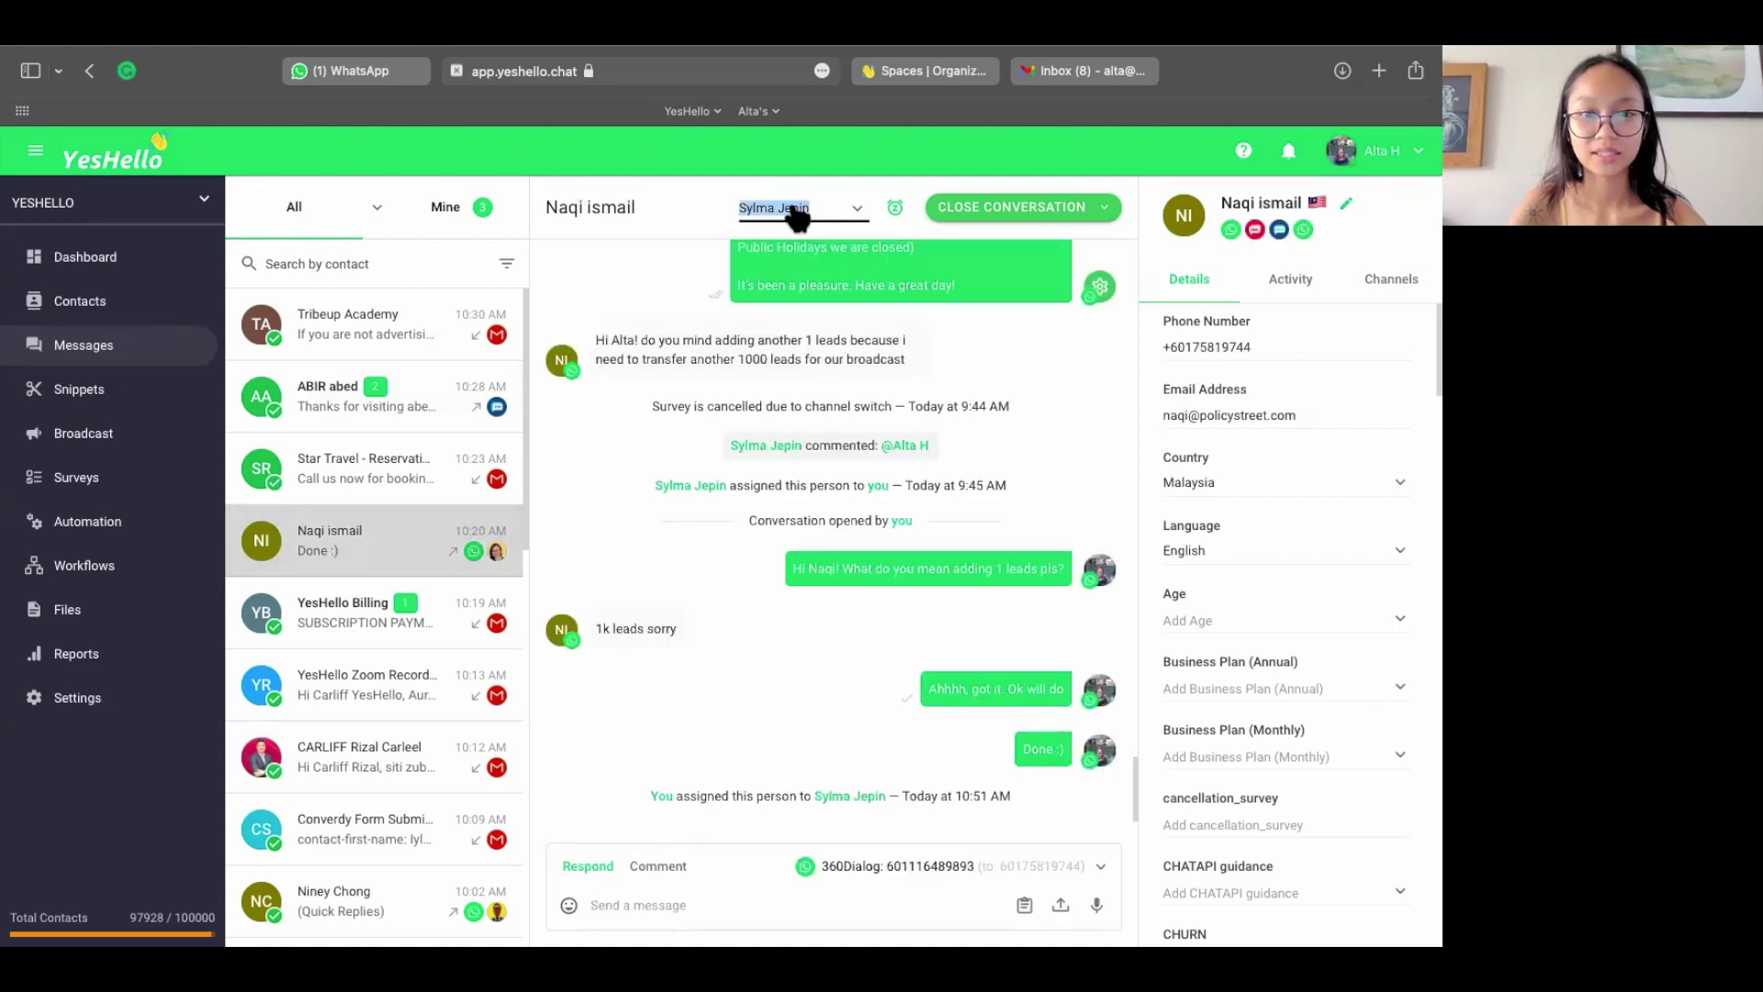
click(814, 217)
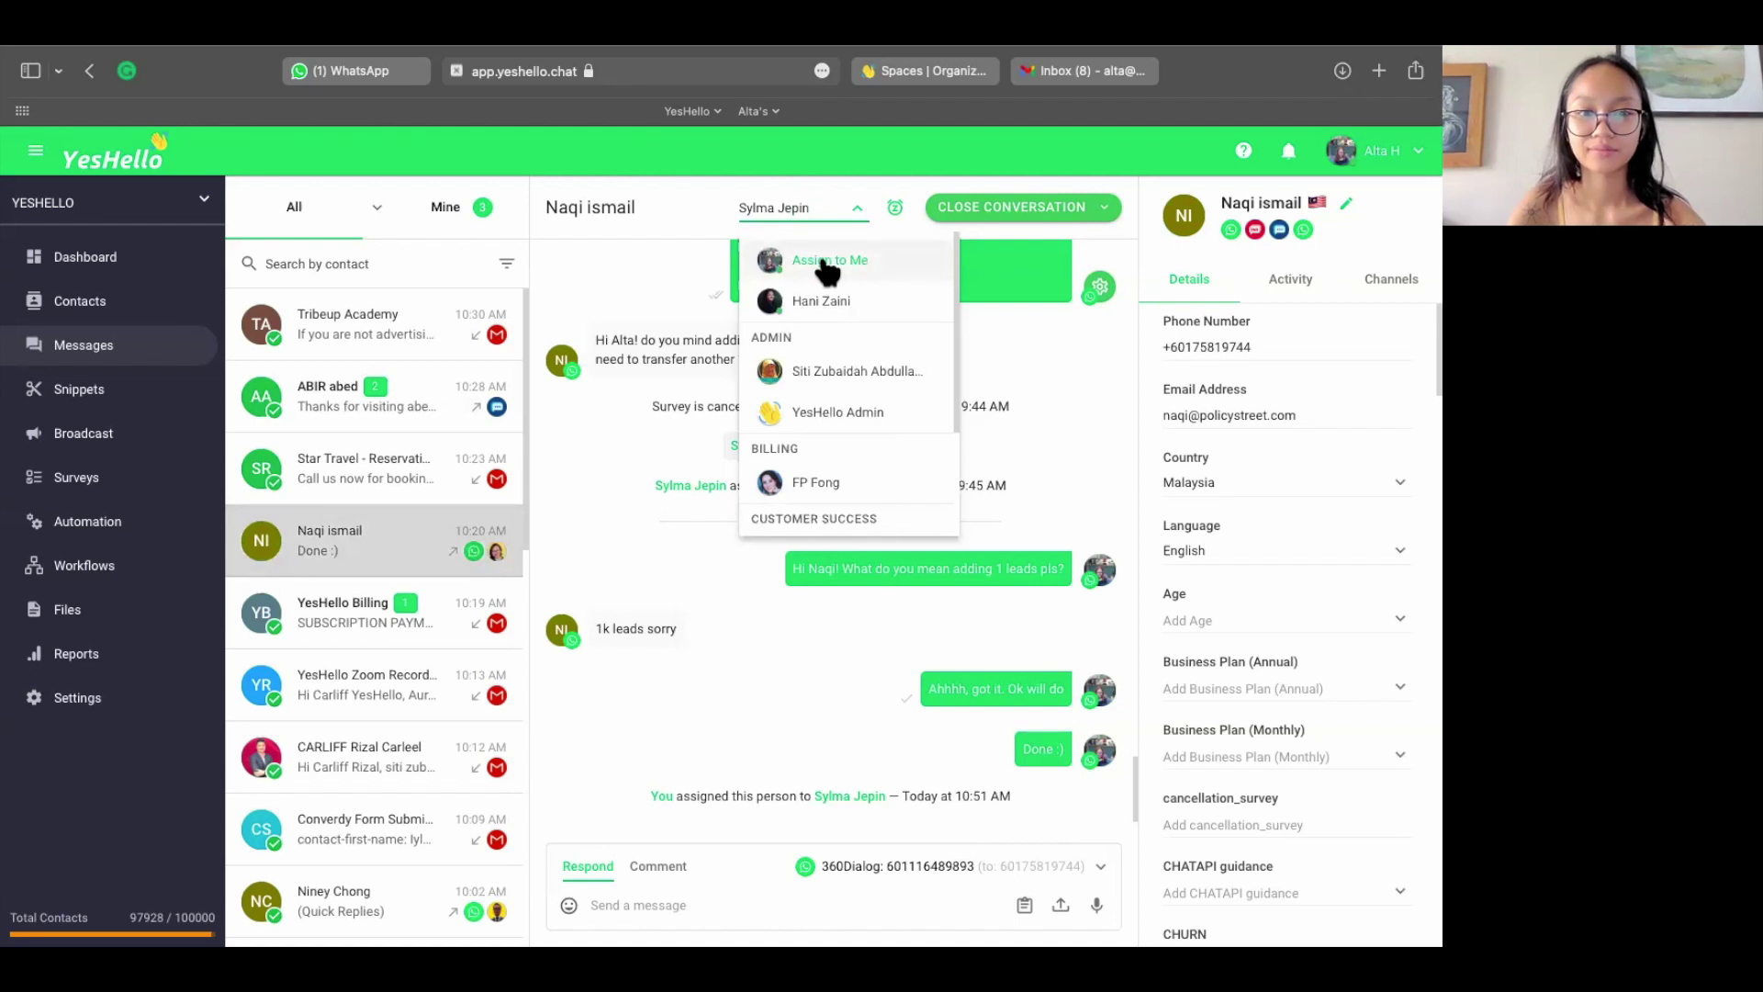
click(827, 262)
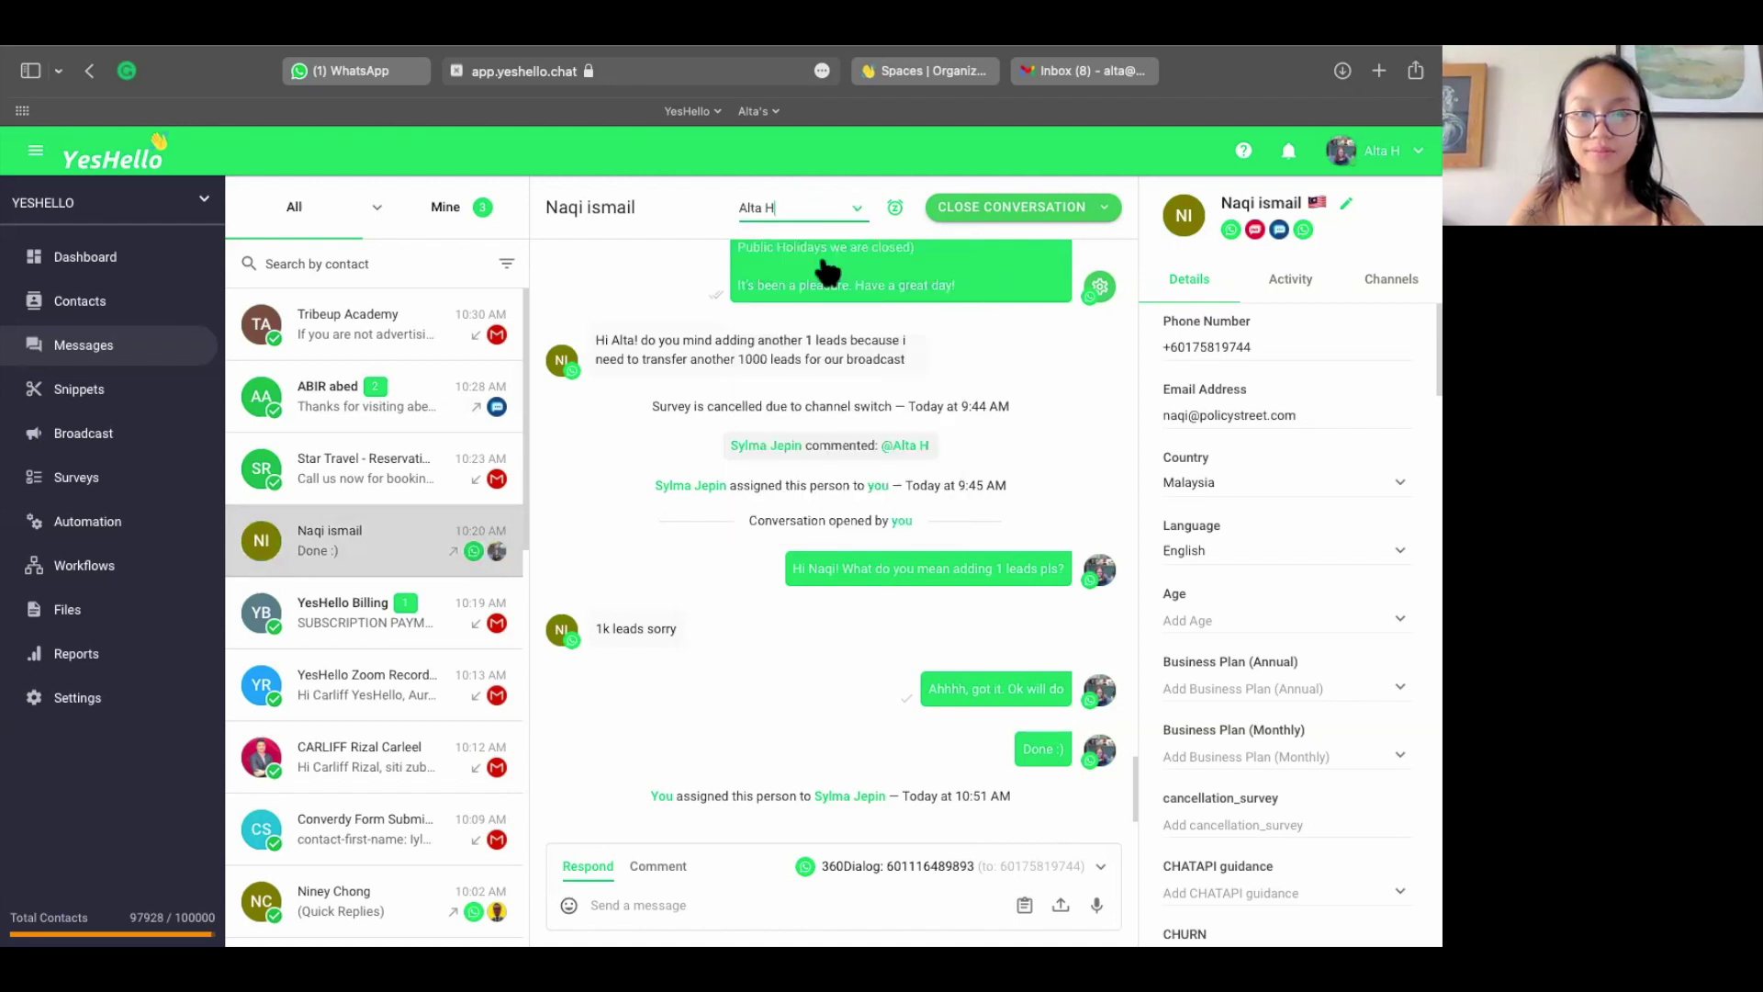
click(653, 867)
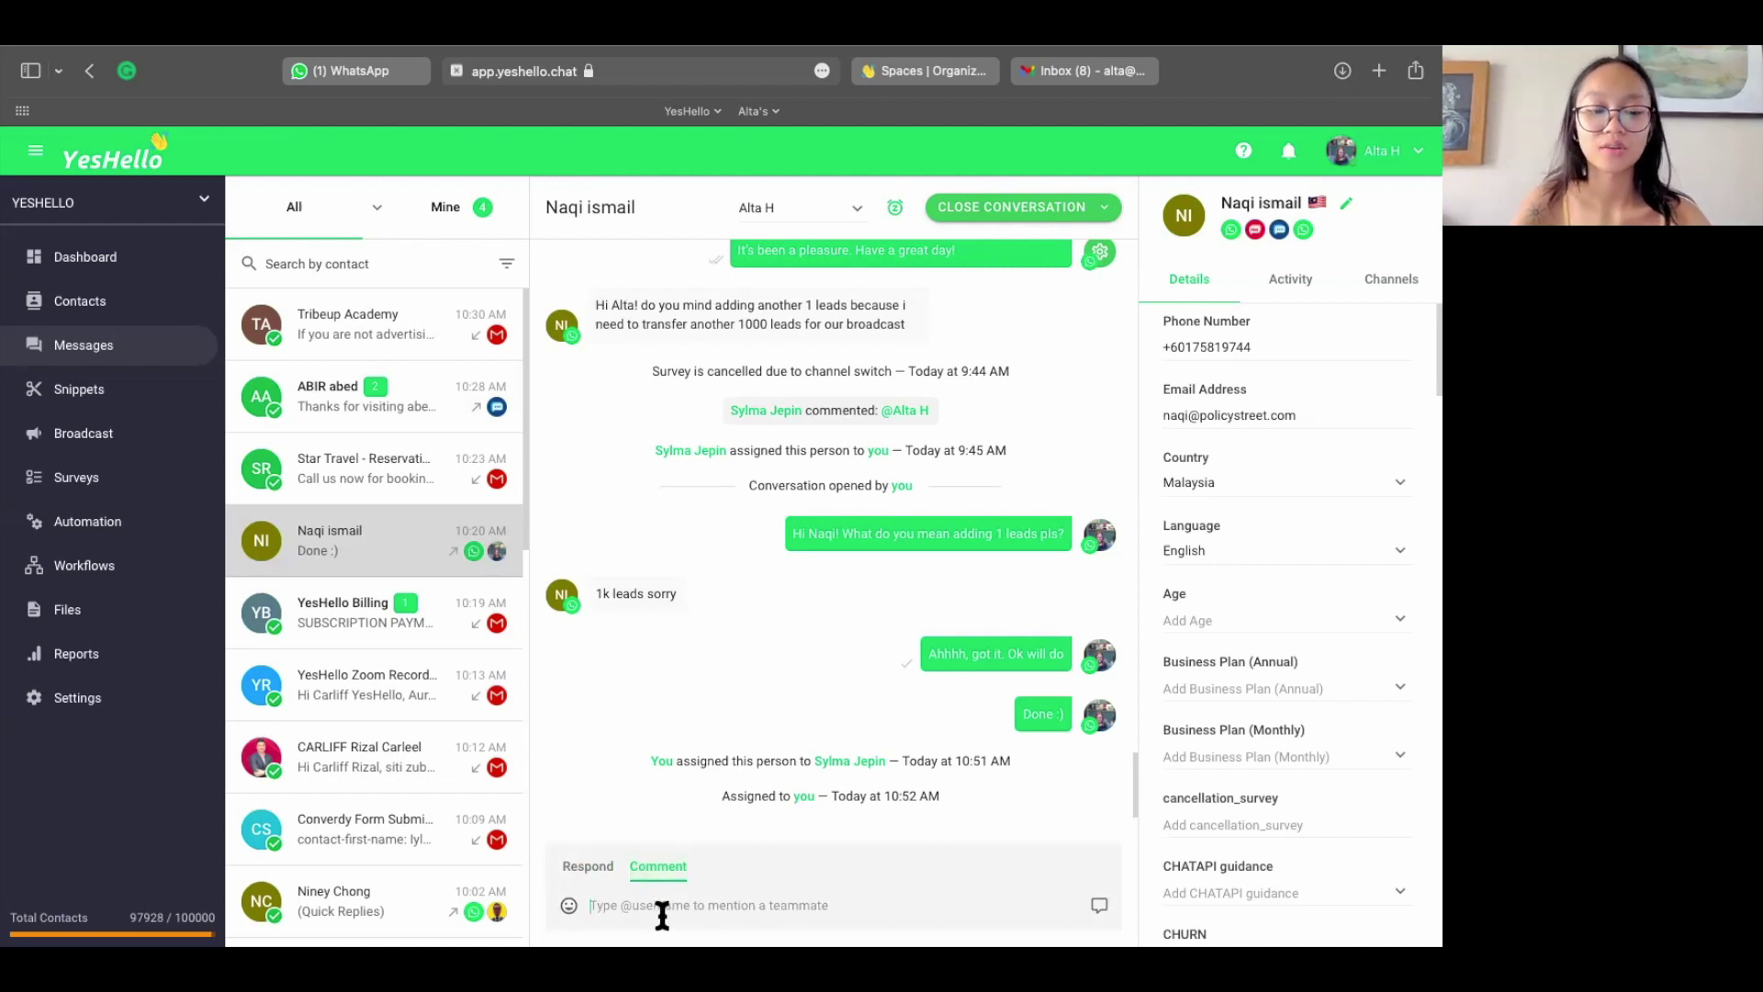
text(@)
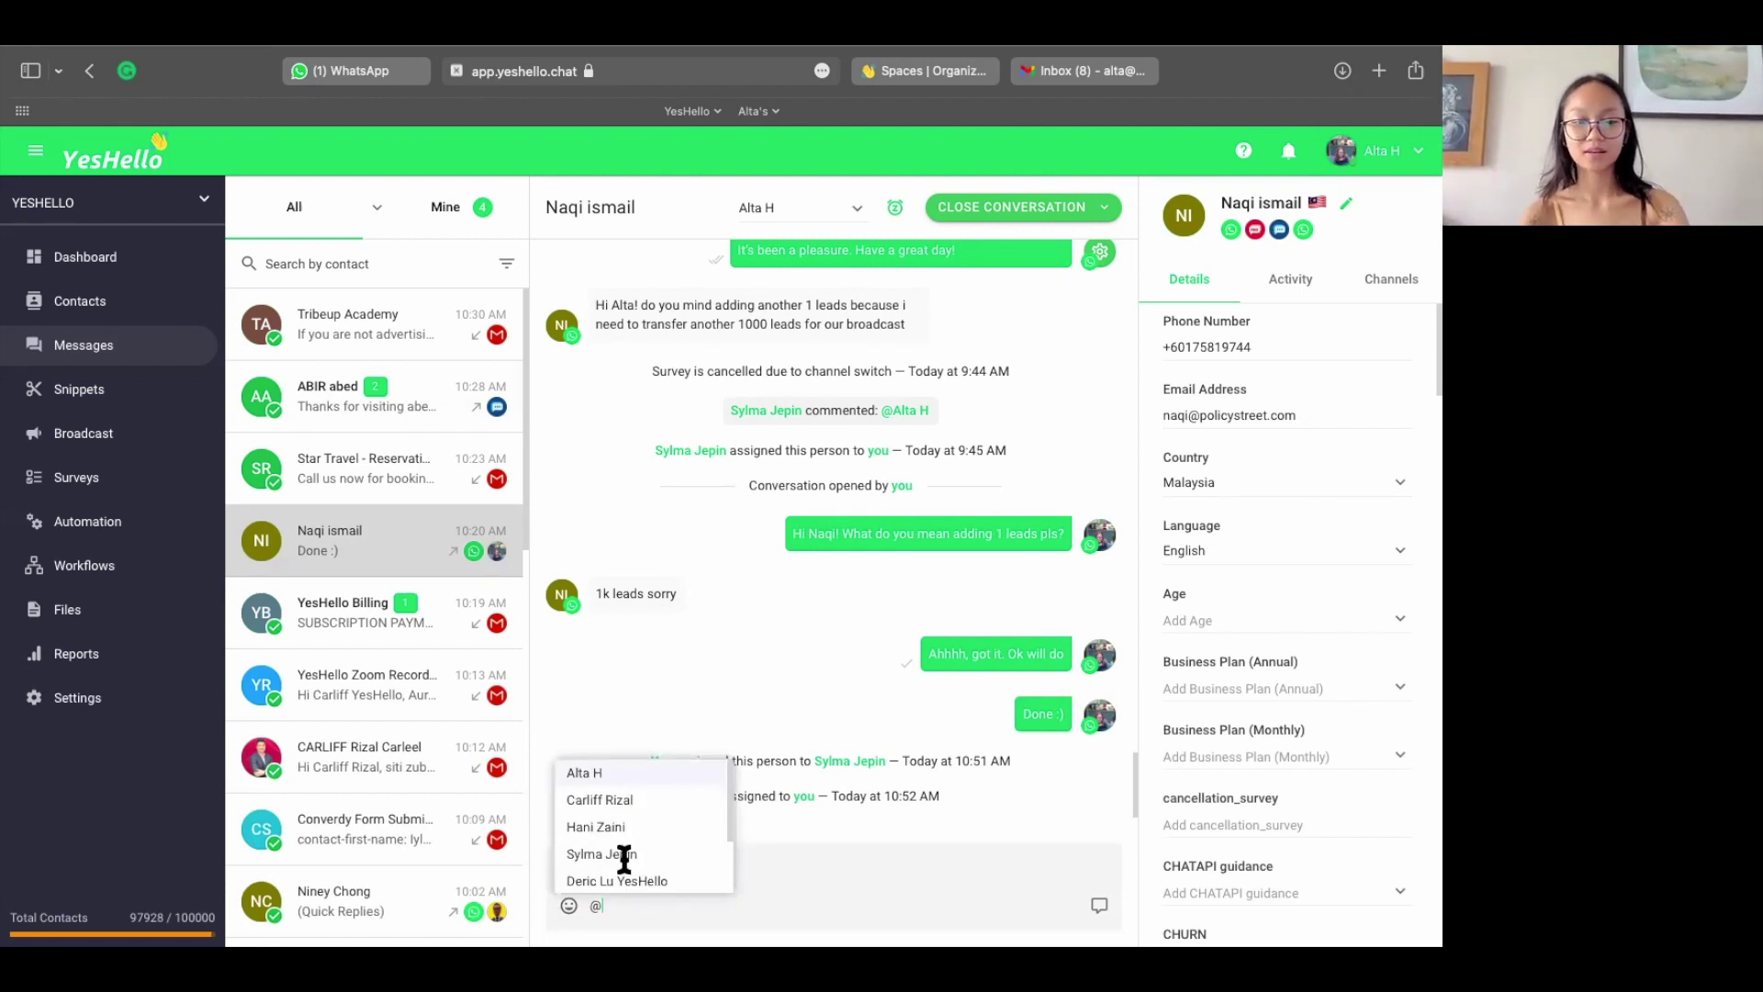
text(sy)
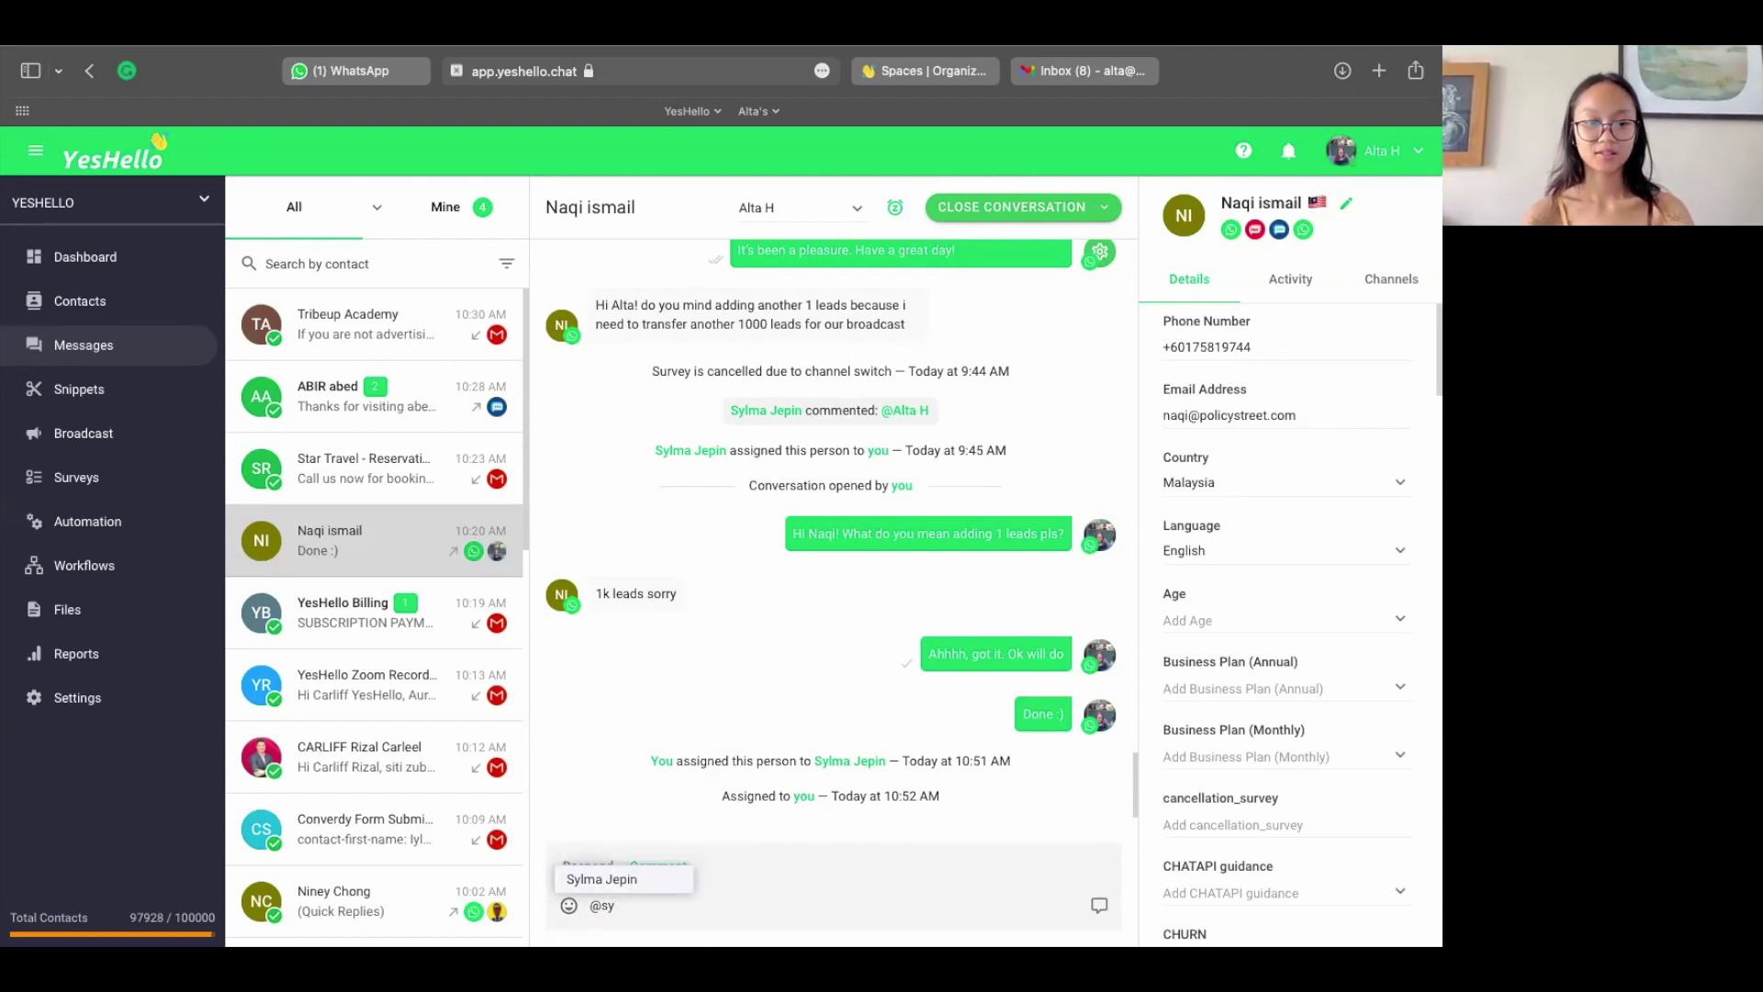
key(Return)
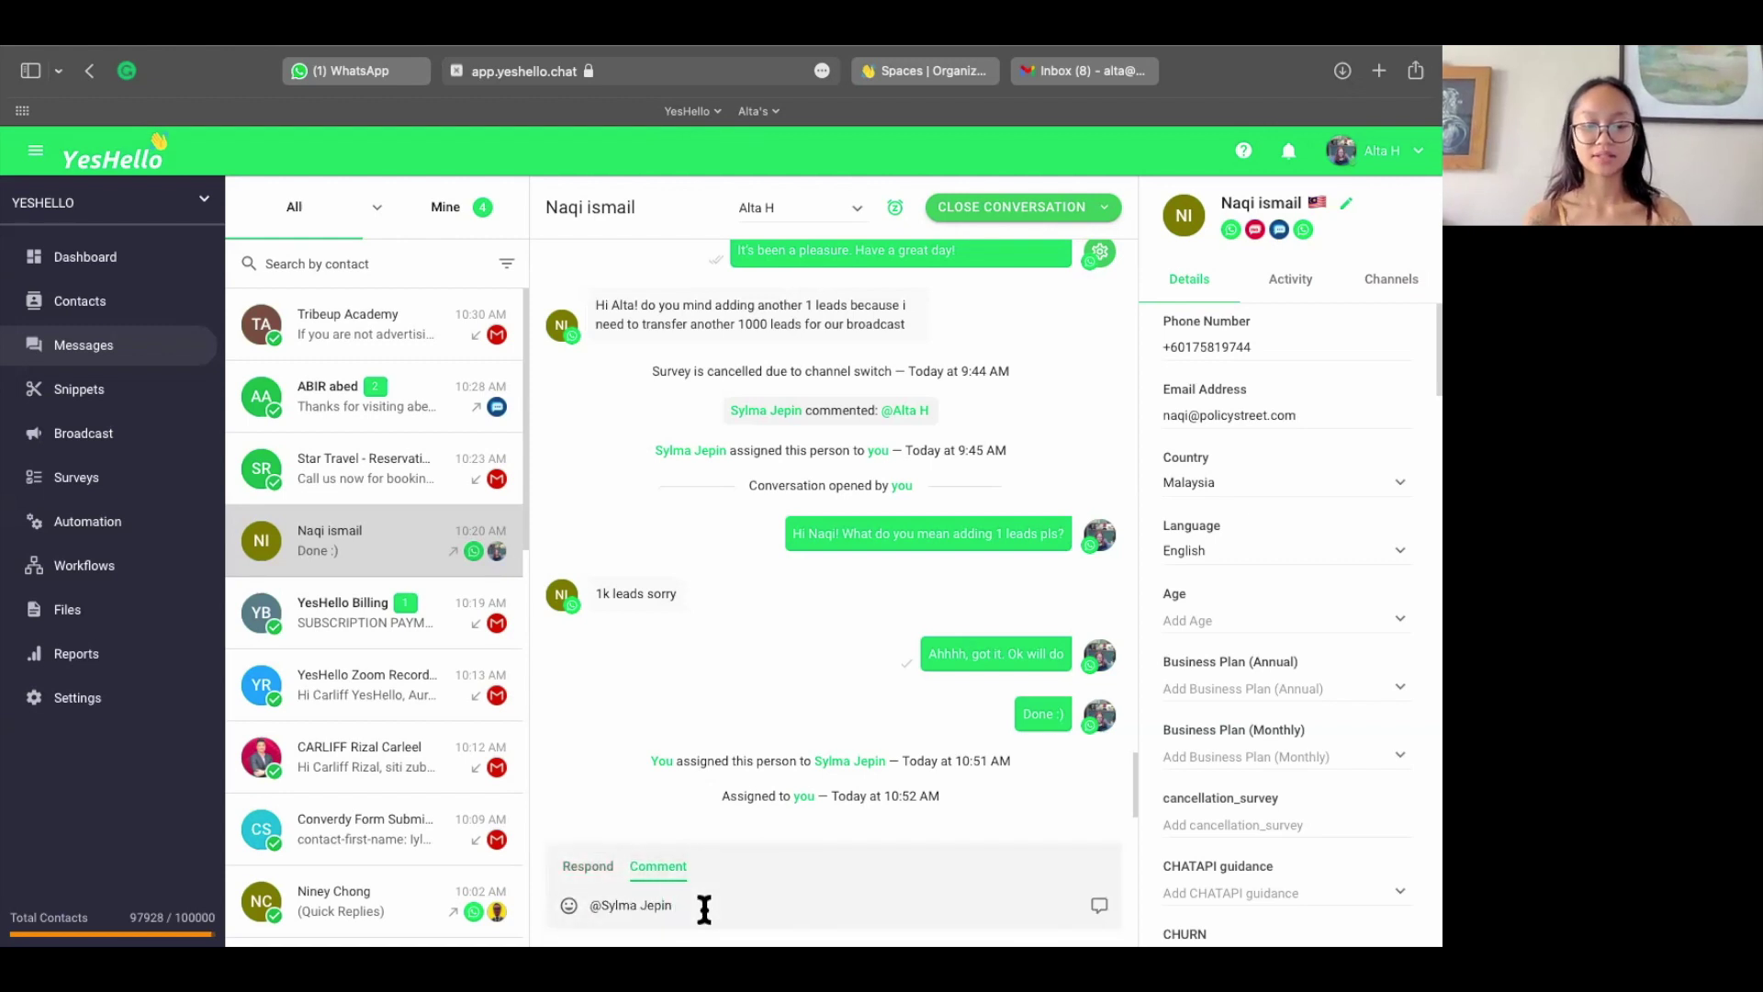
text(i nee)
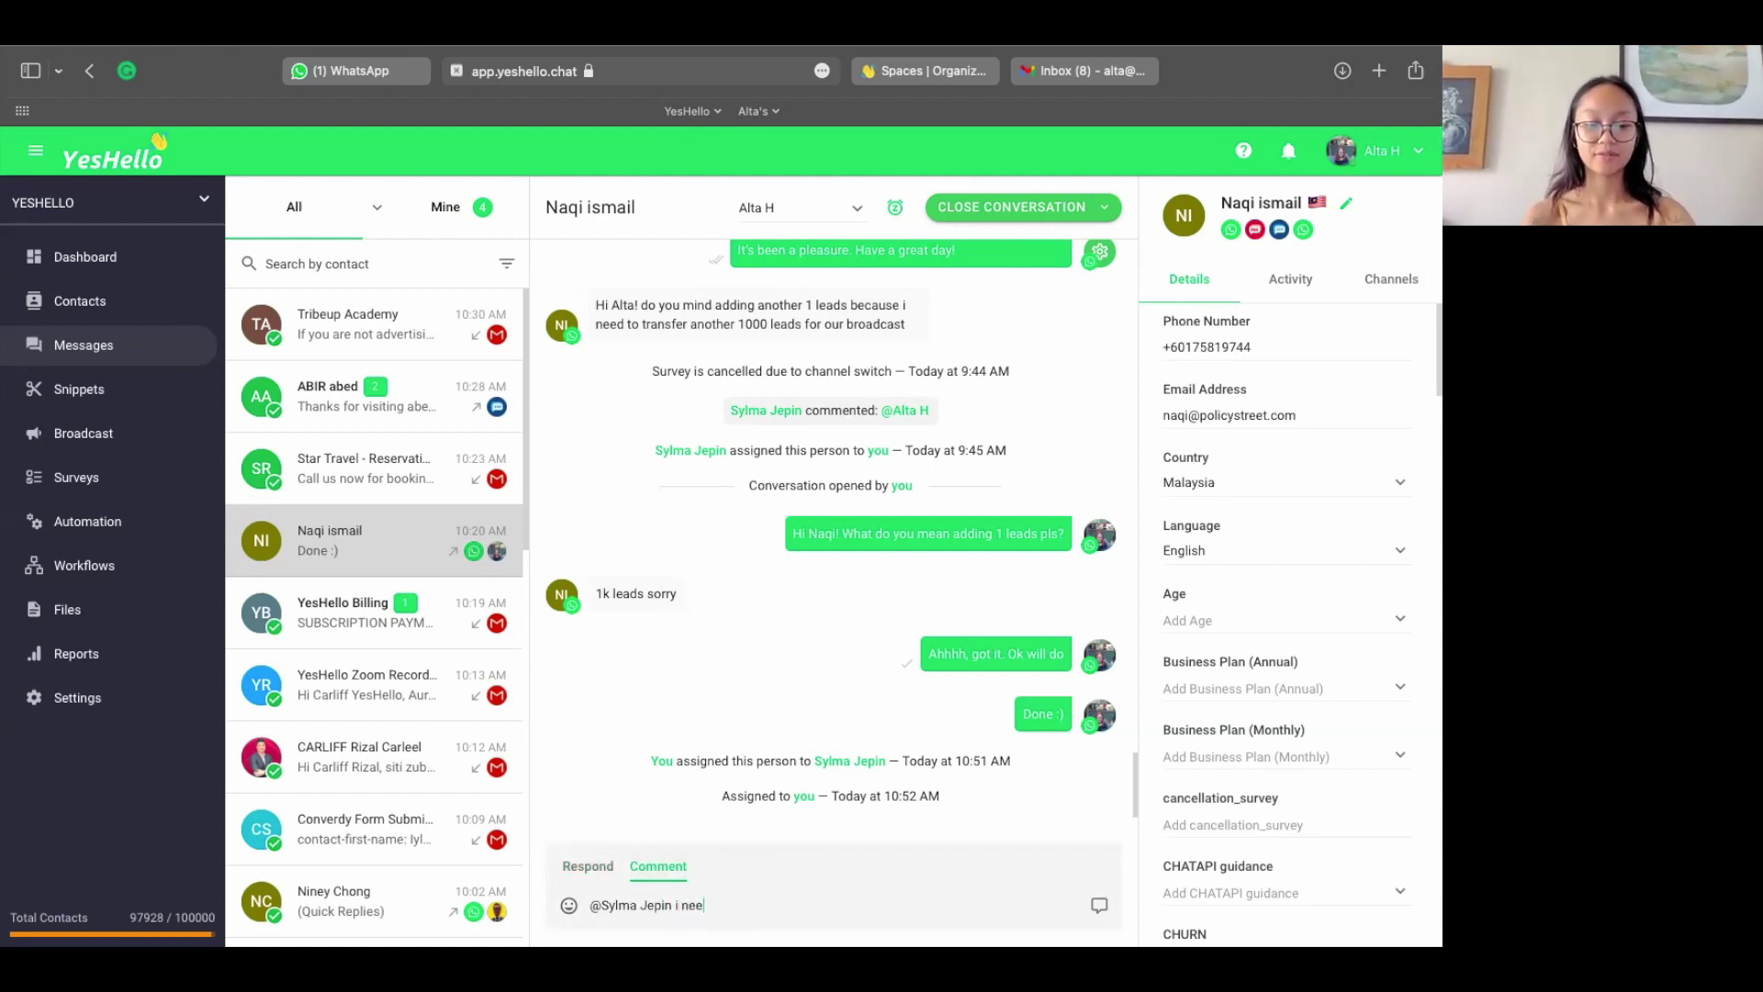
text(d info )
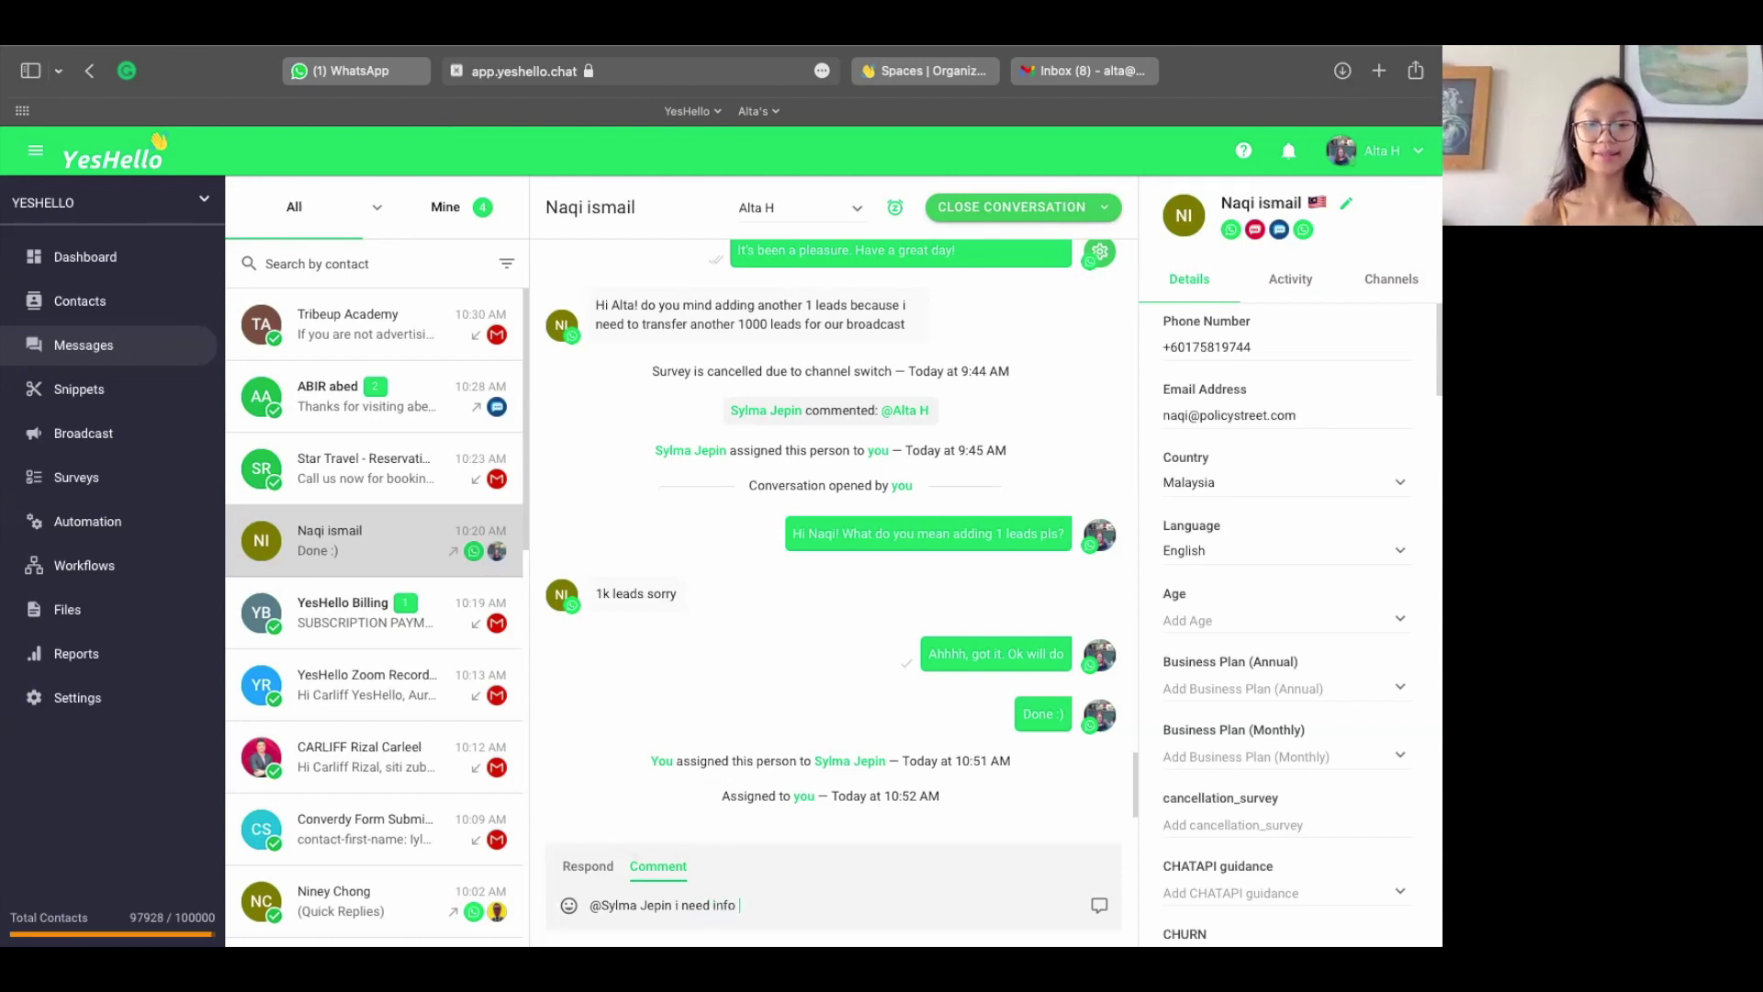
text(from t)
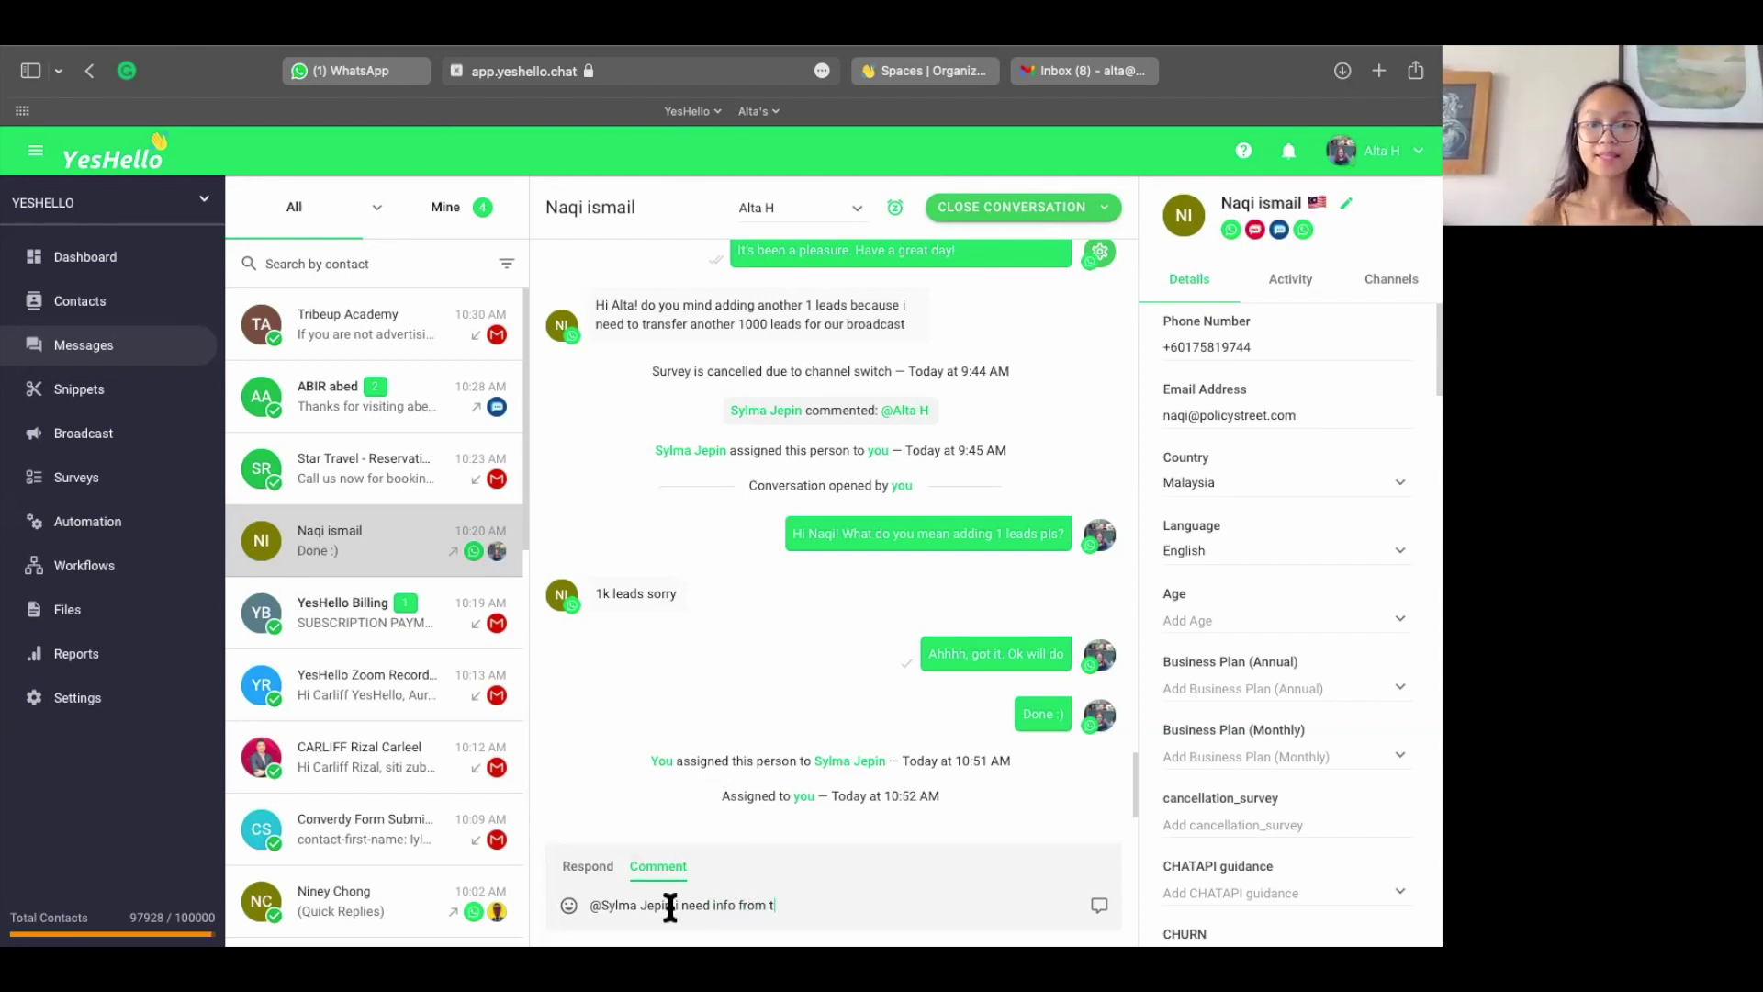
text(his c)
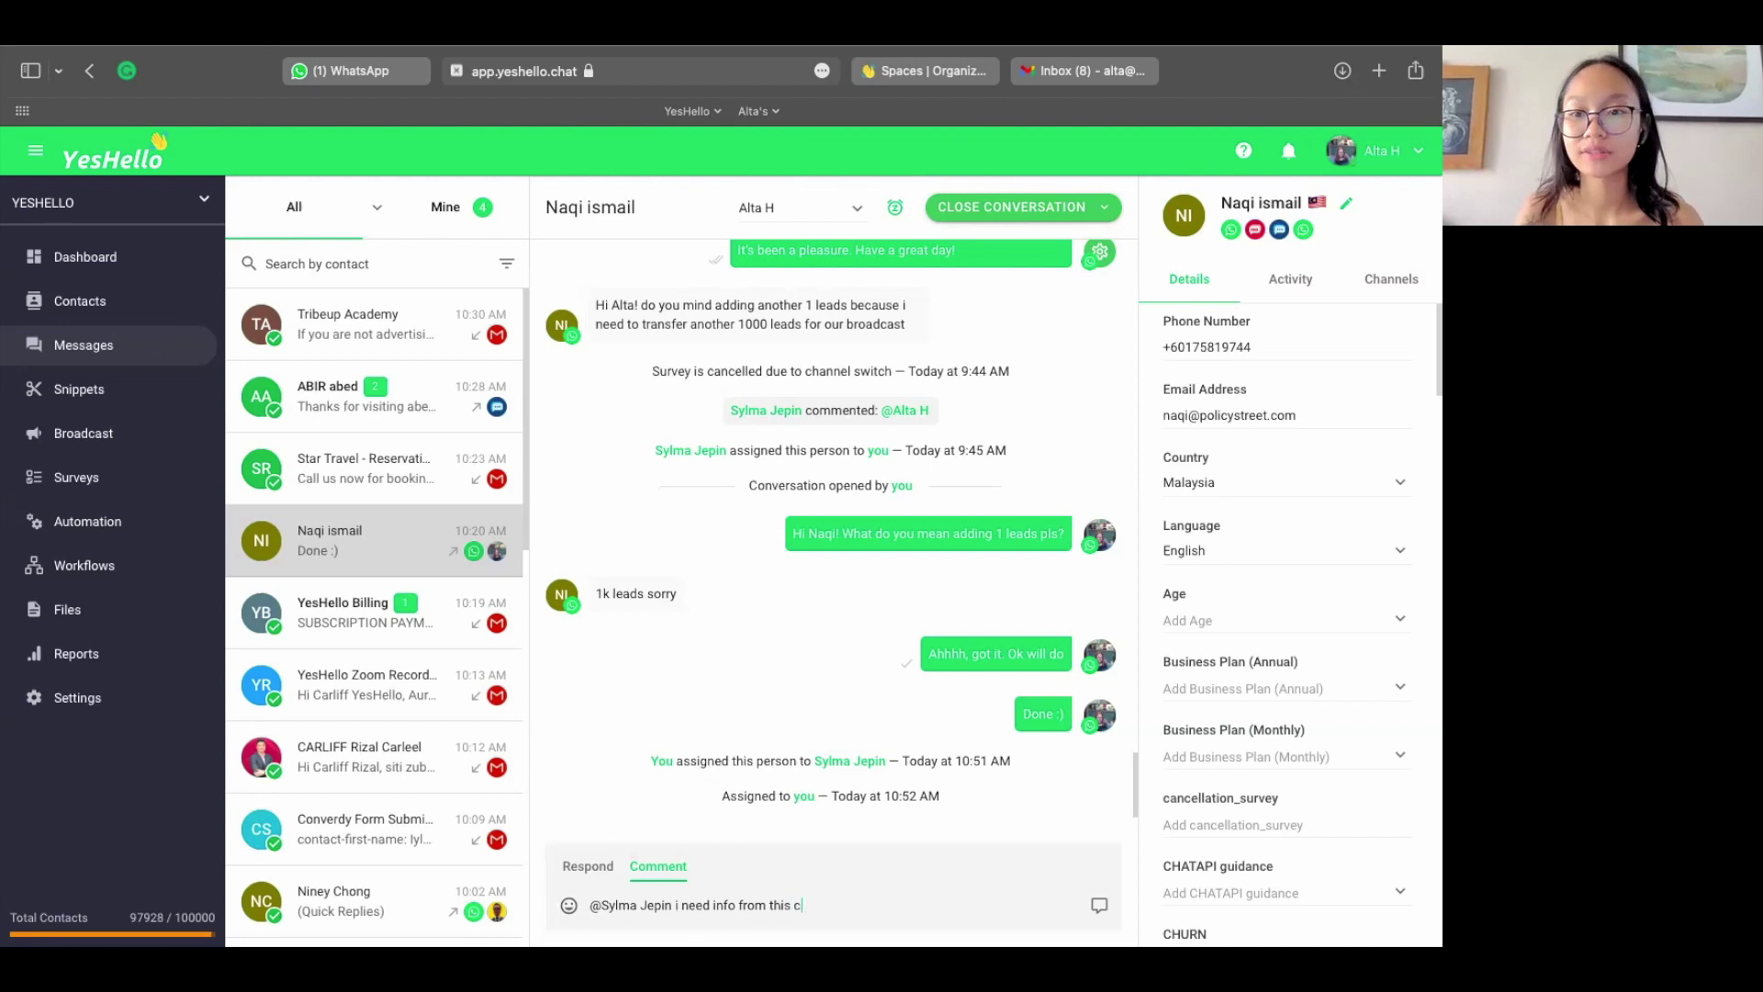
text(lient)
key(Return)
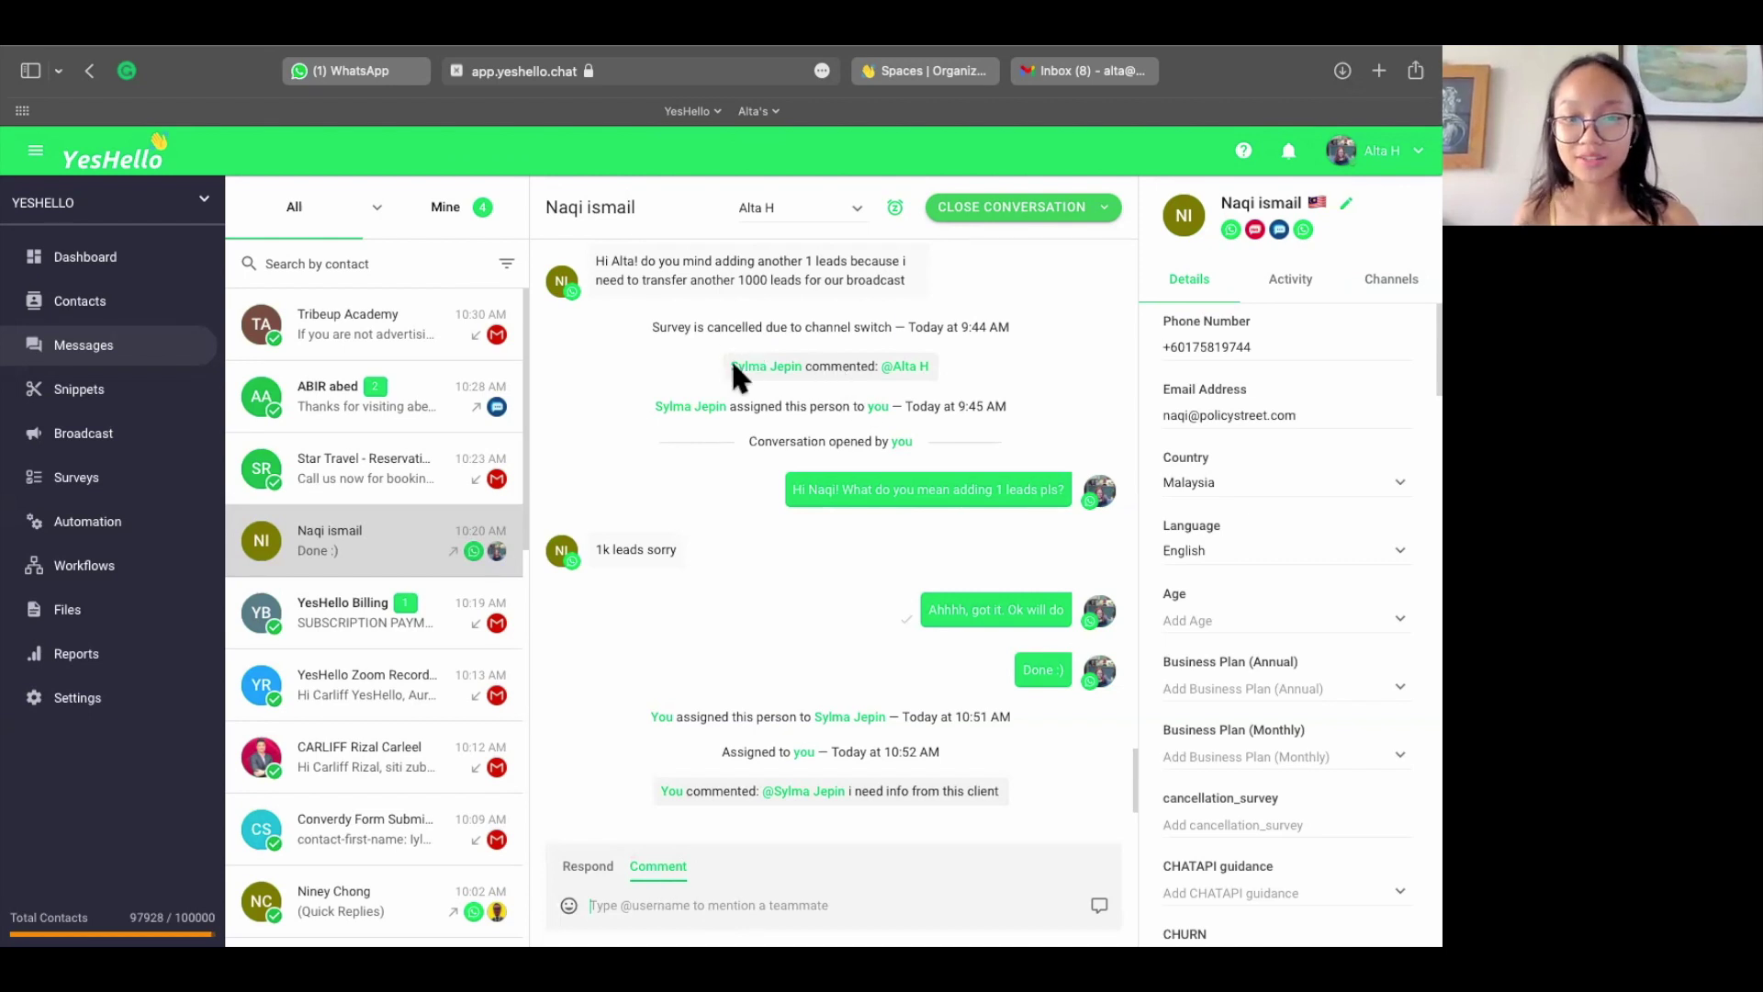
drag(730, 365, 900, 366)
scroll(727, 360, up, 1)
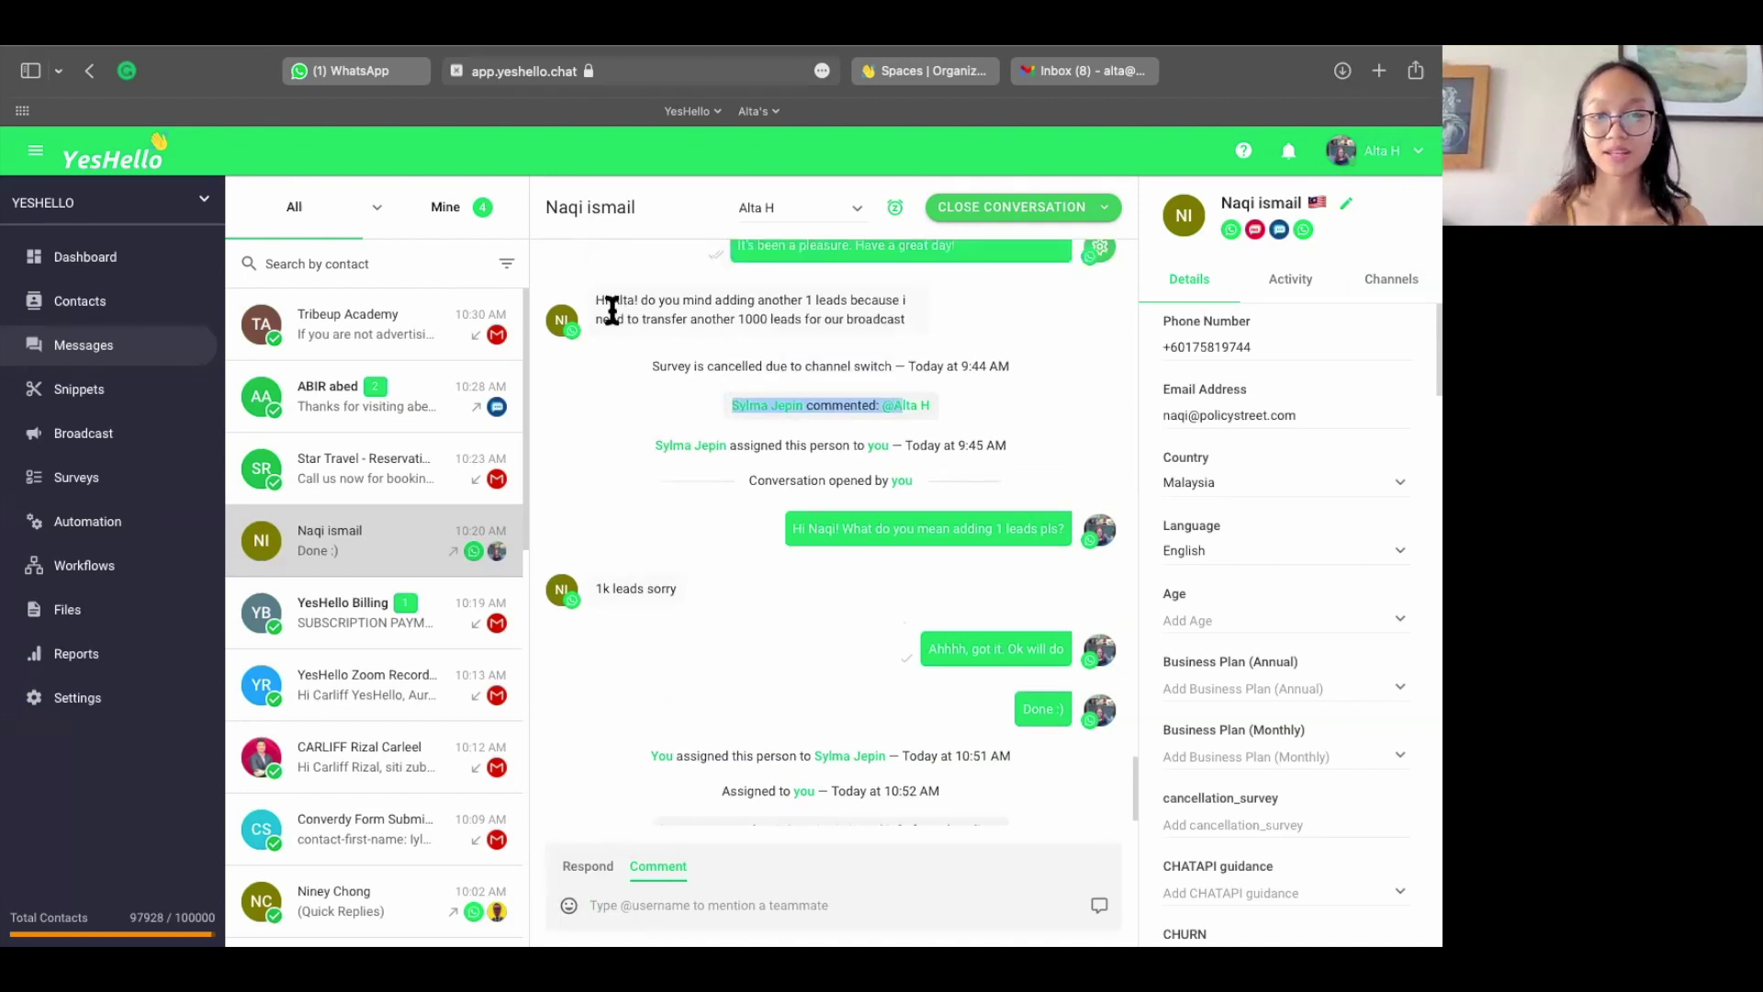
drag(601, 300, 698, 299)
click(698, 299)
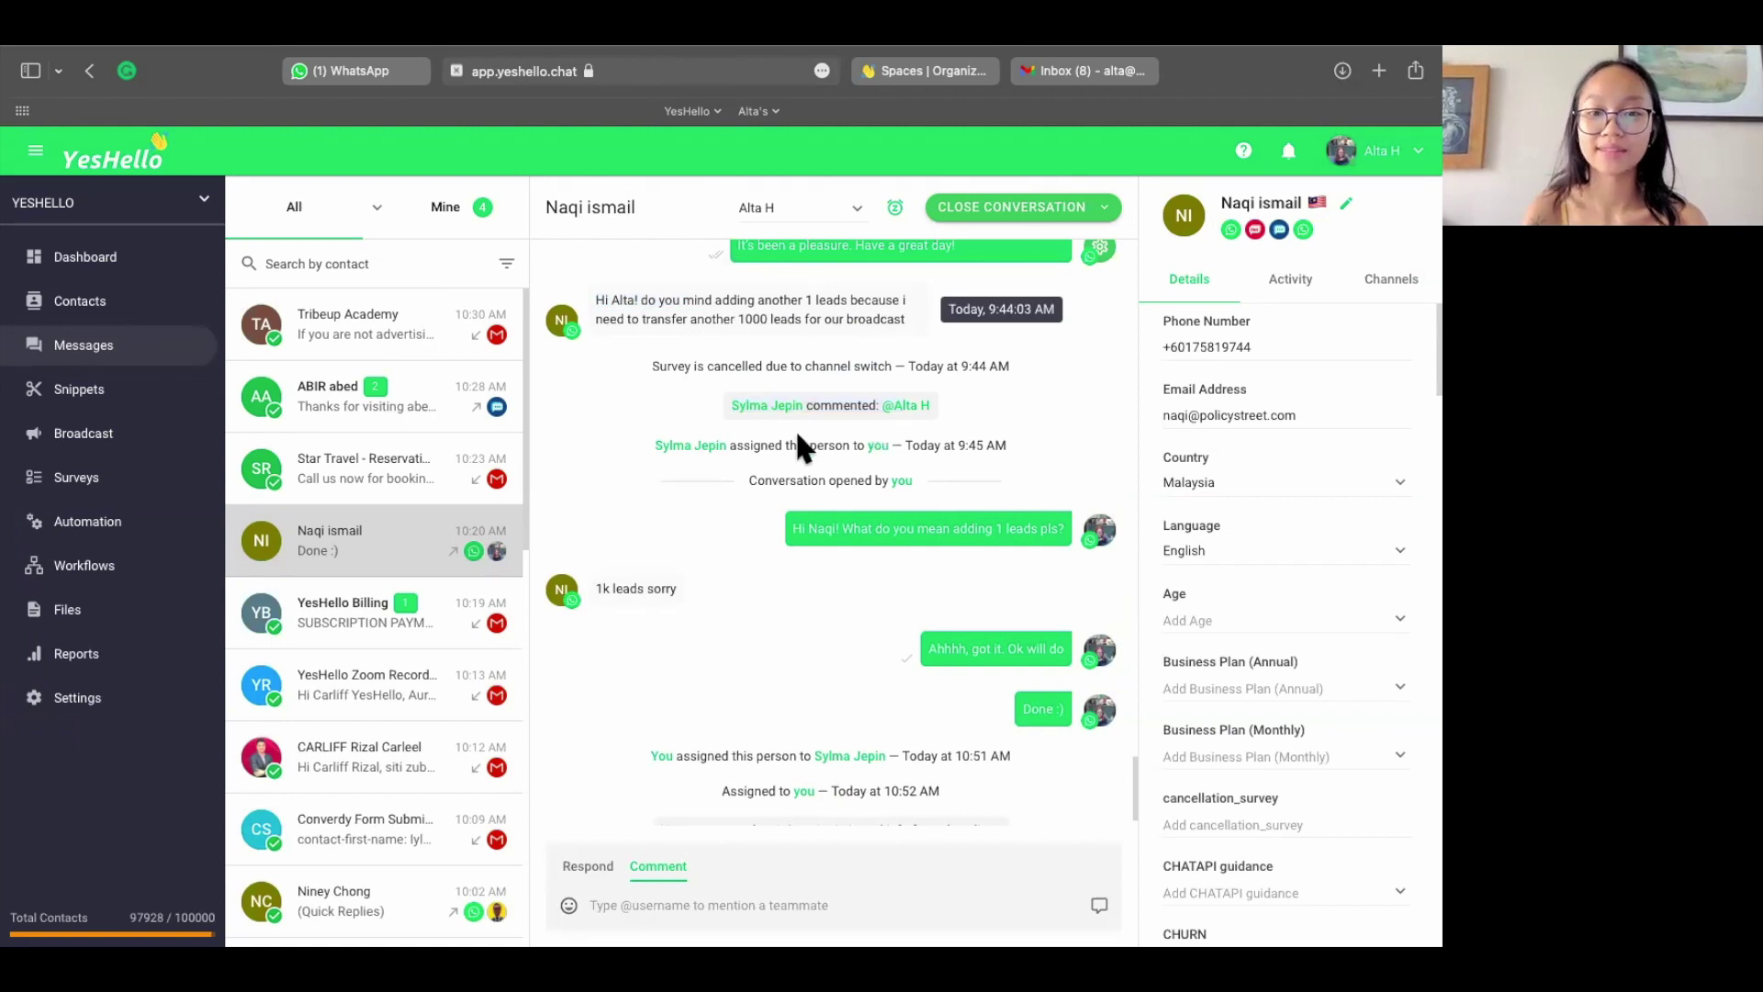
mouse_move(790, 445)
mouse_down()
mouse_move(866, 446)
mouse_move(982, 402)
mouse_up()
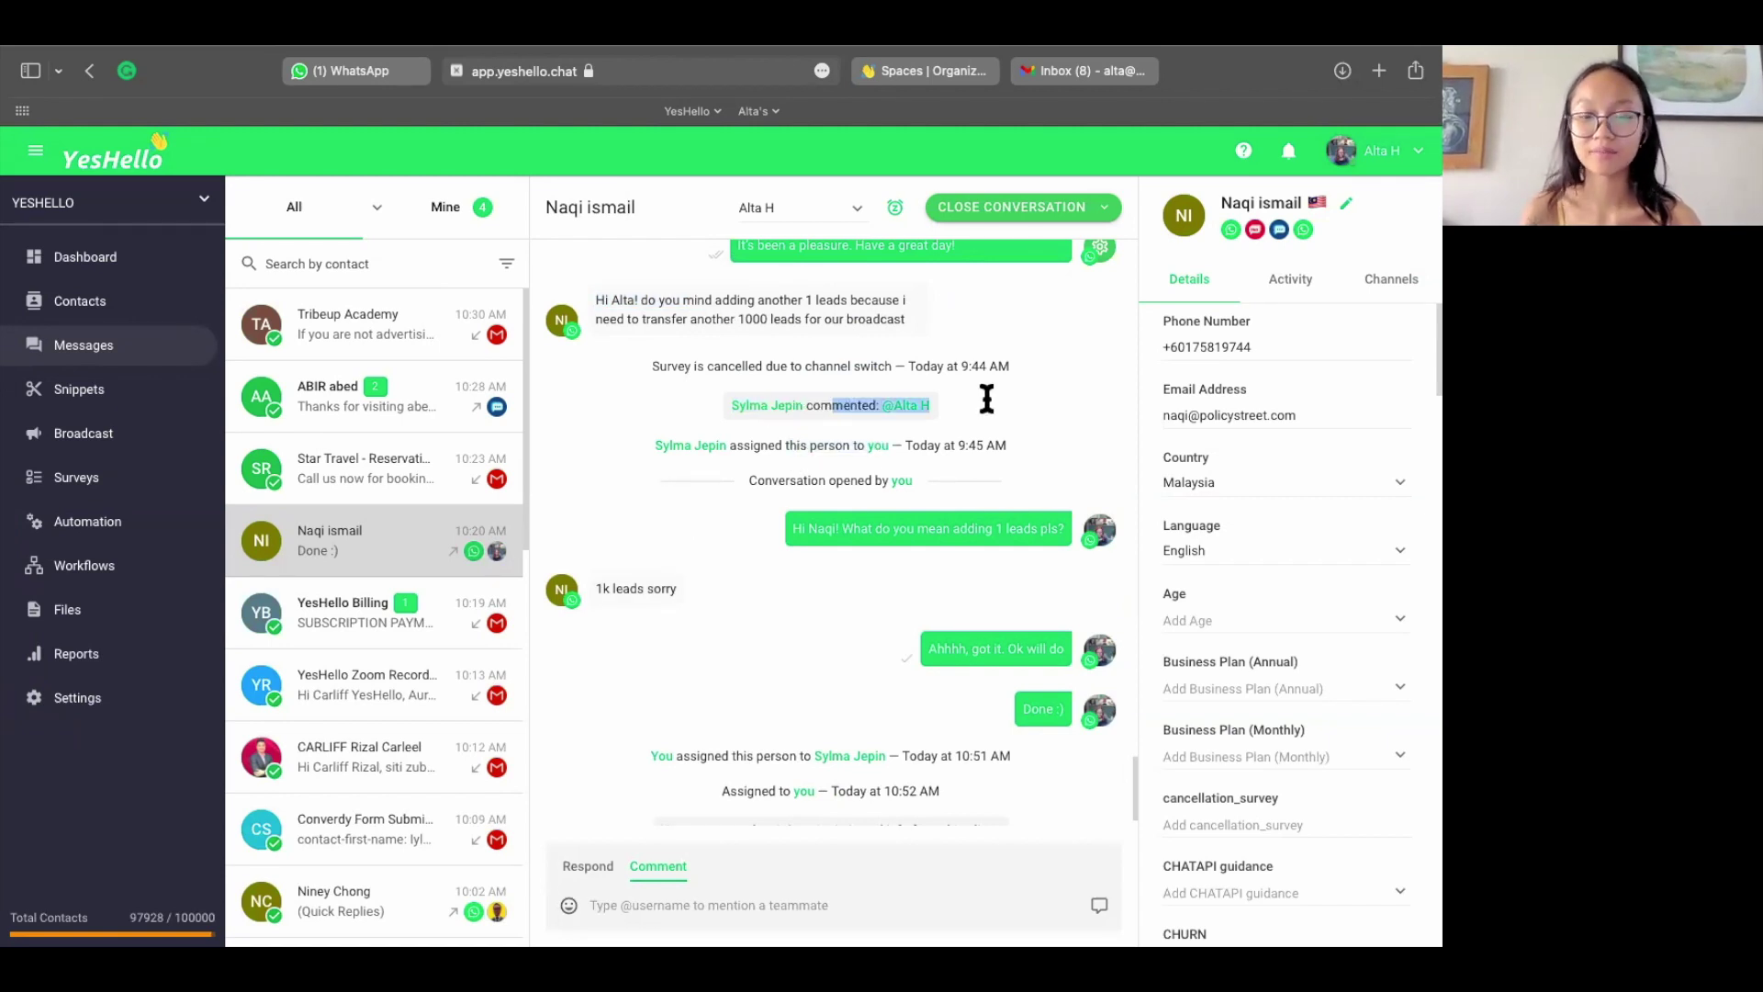
click(983, 401)
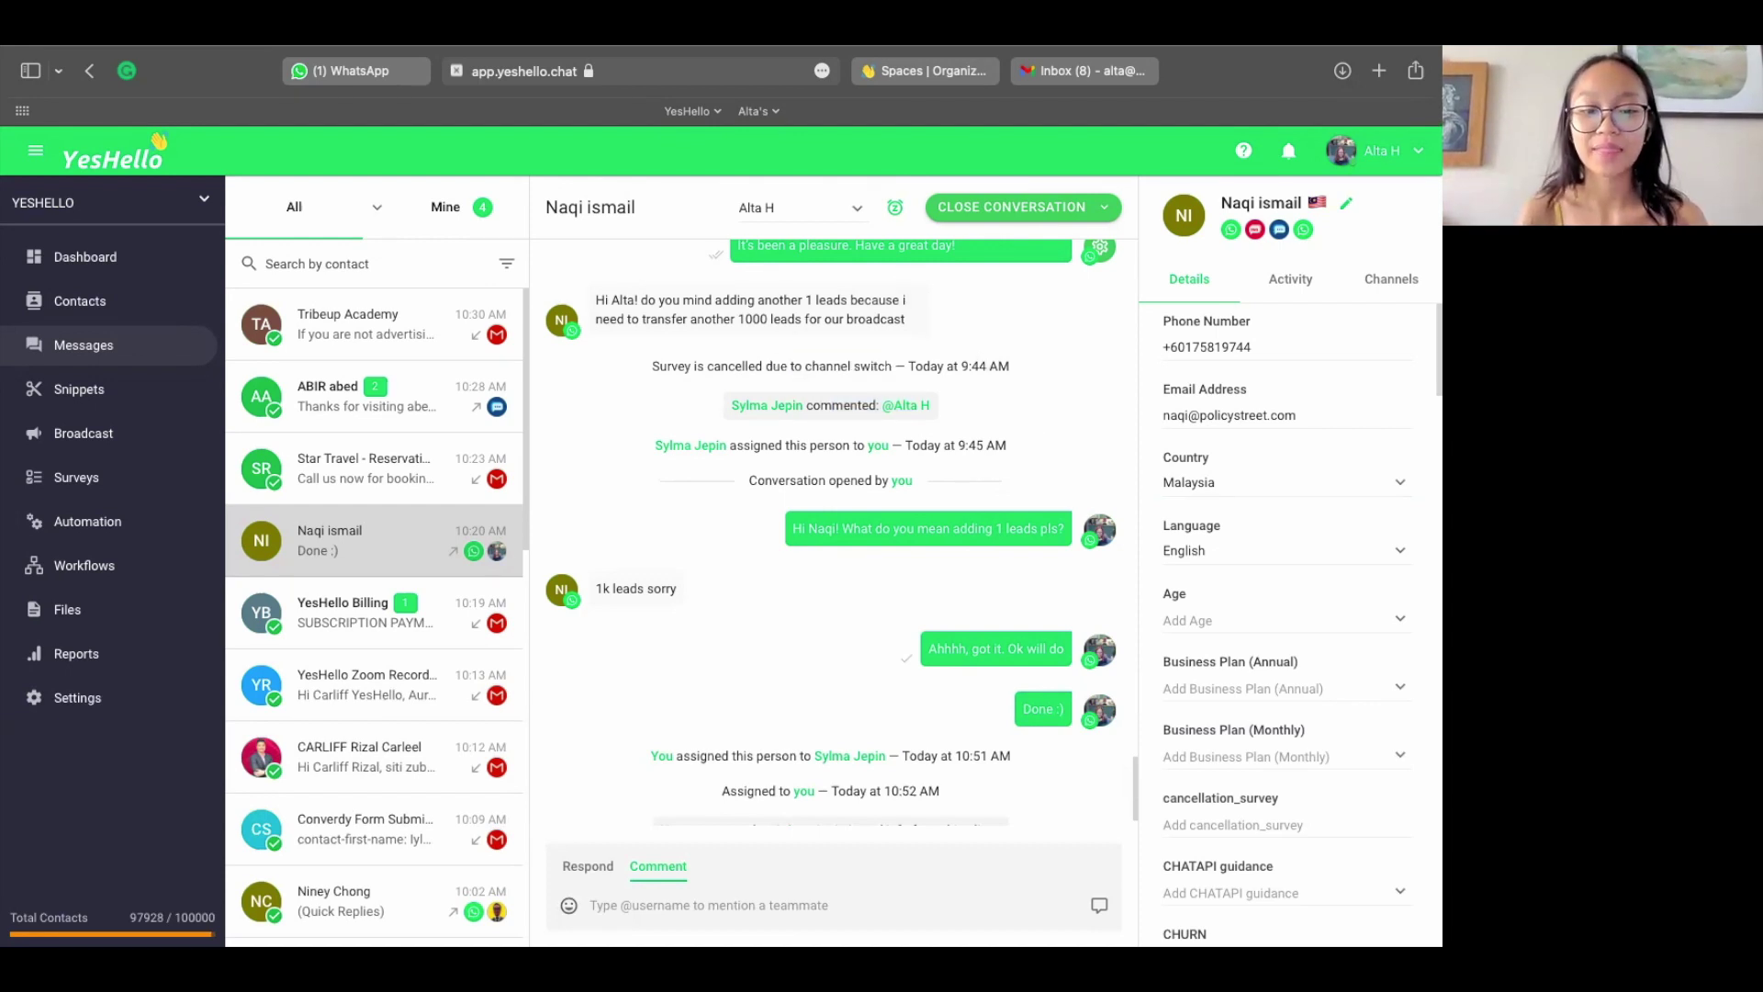
- Switch the composer to Comment mode and review snooze options without applying any
click(586, 868)
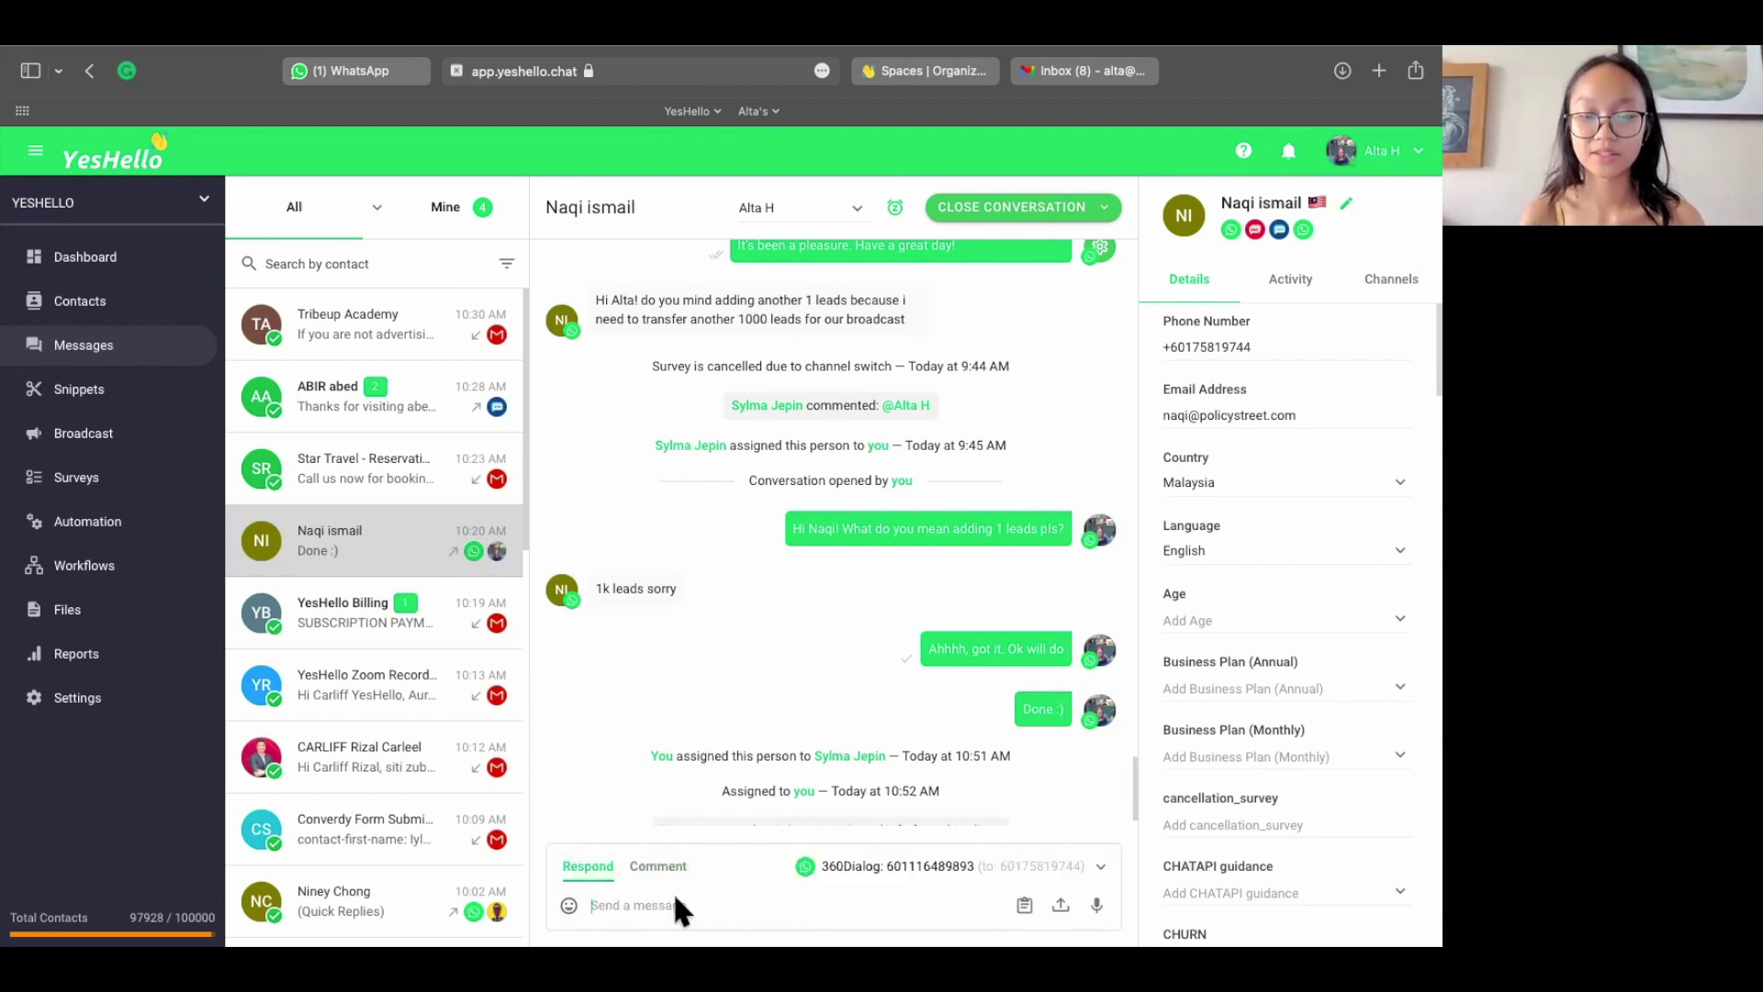
click(654, 868)
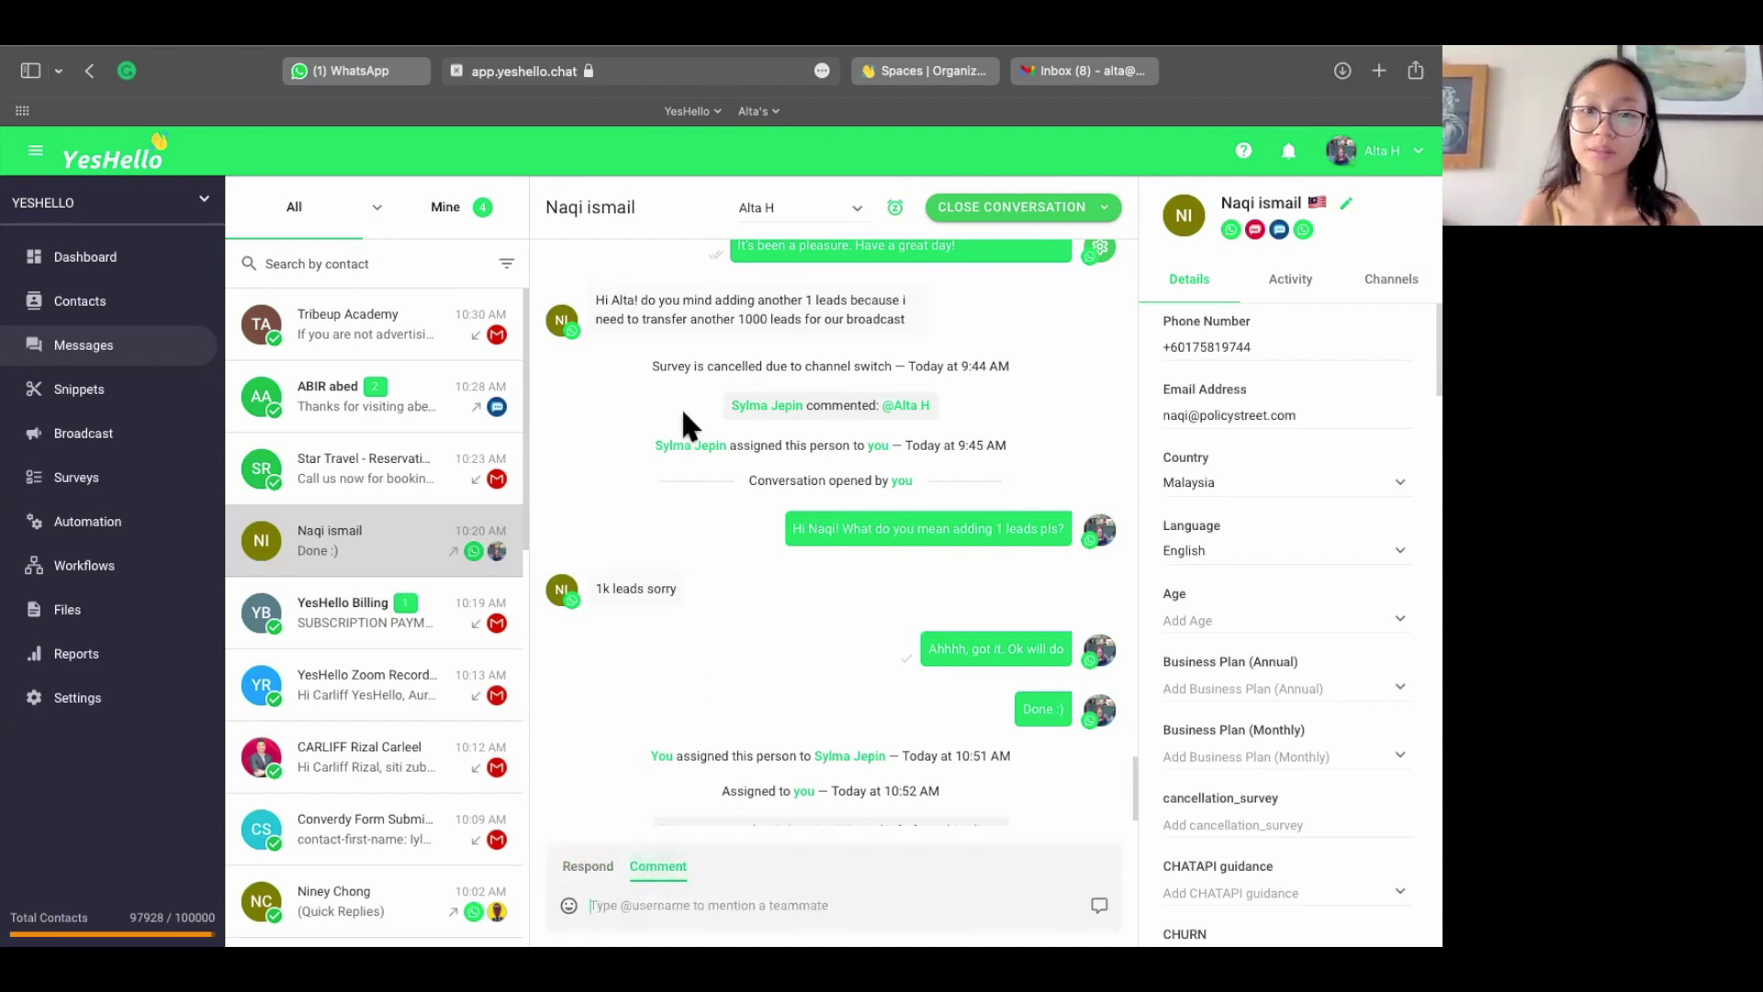
click(893, 211)
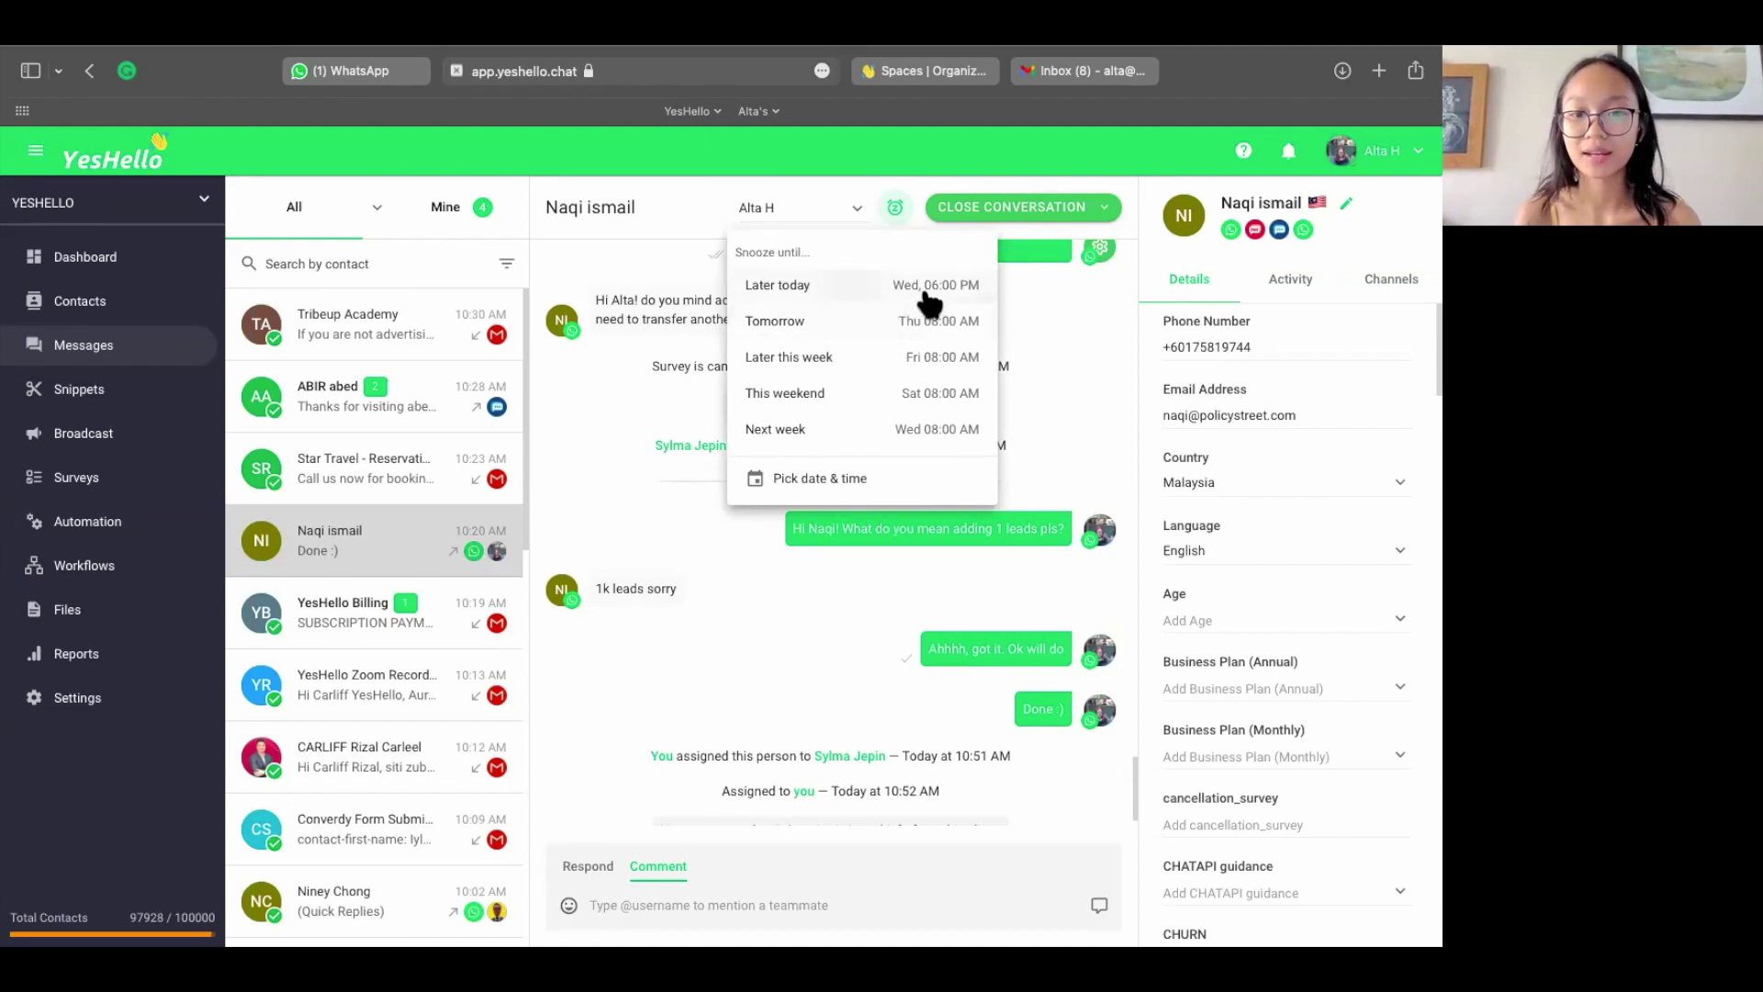
click(1036, 283)
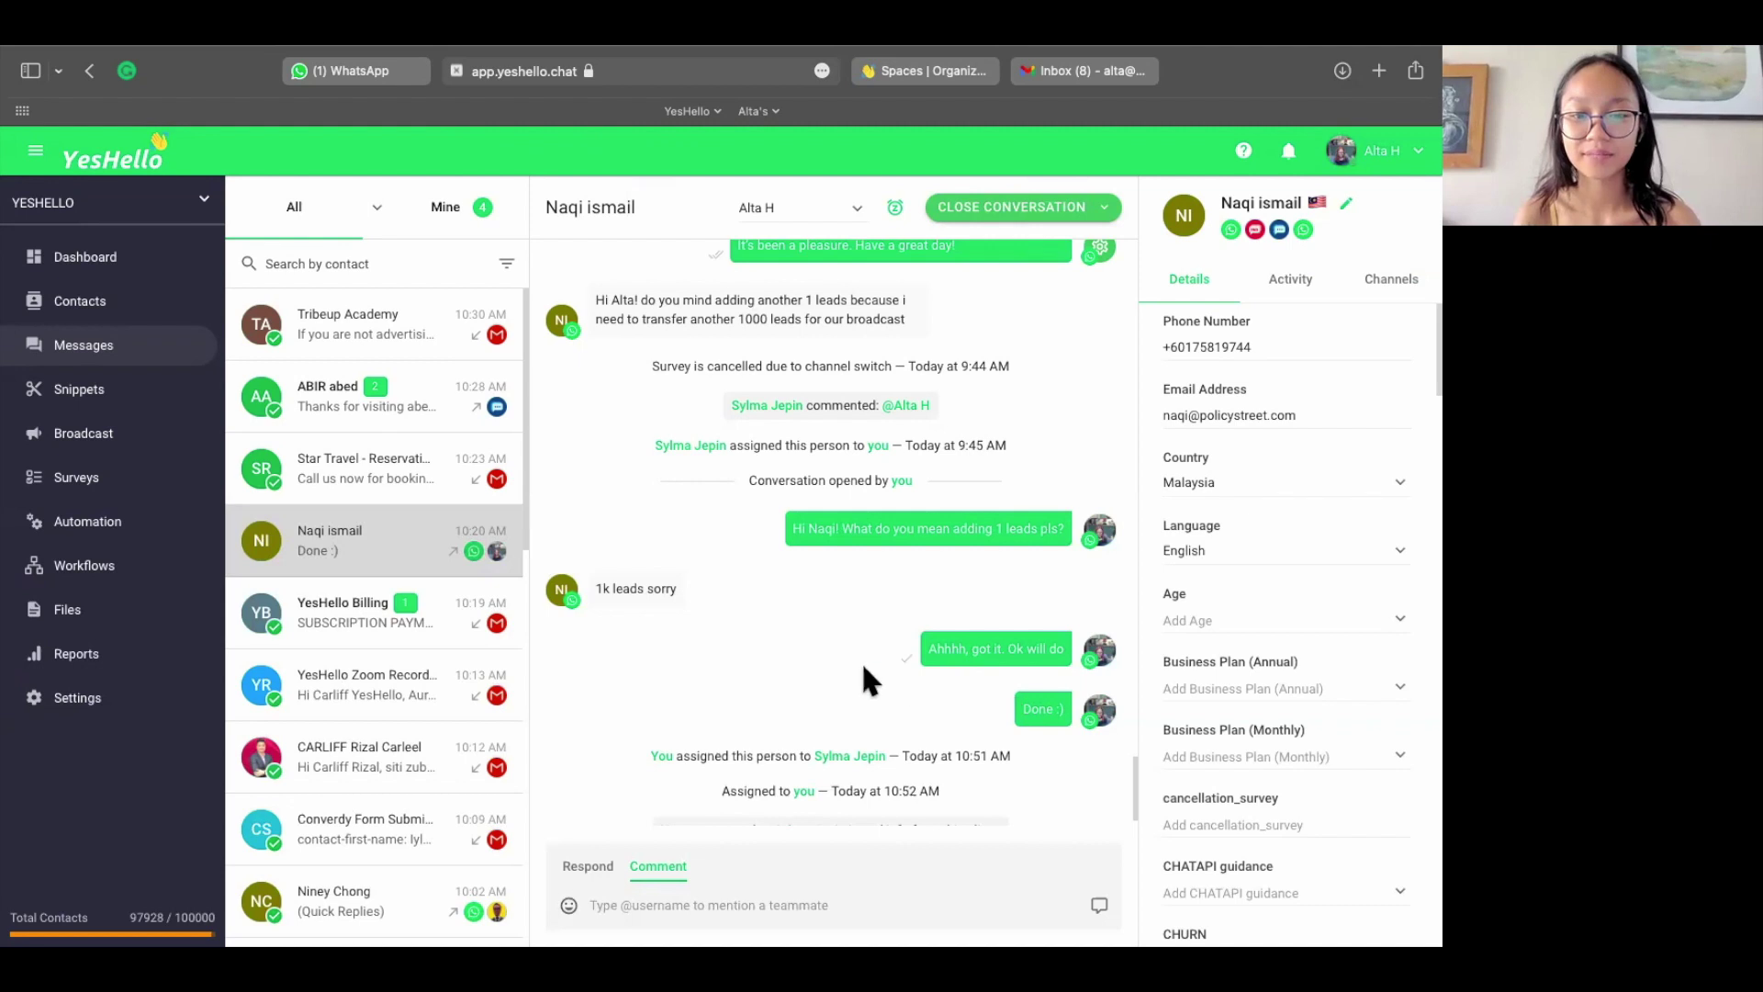
click(1026, 212)
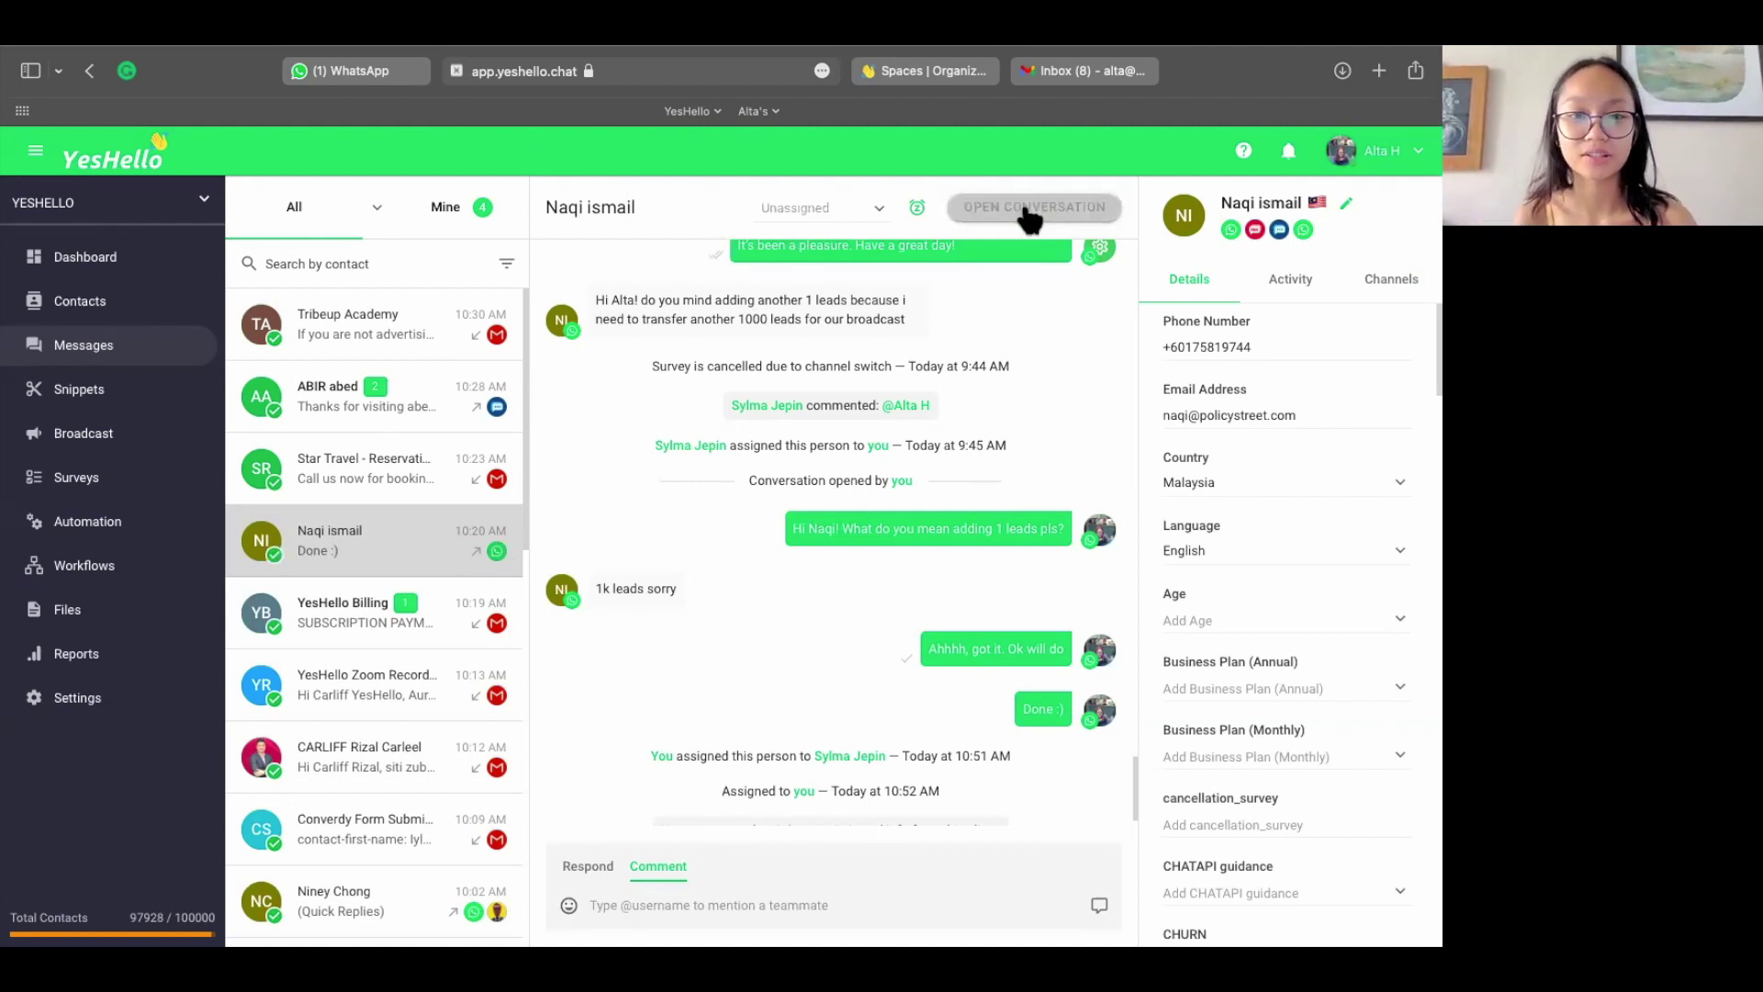
click(433, 215)
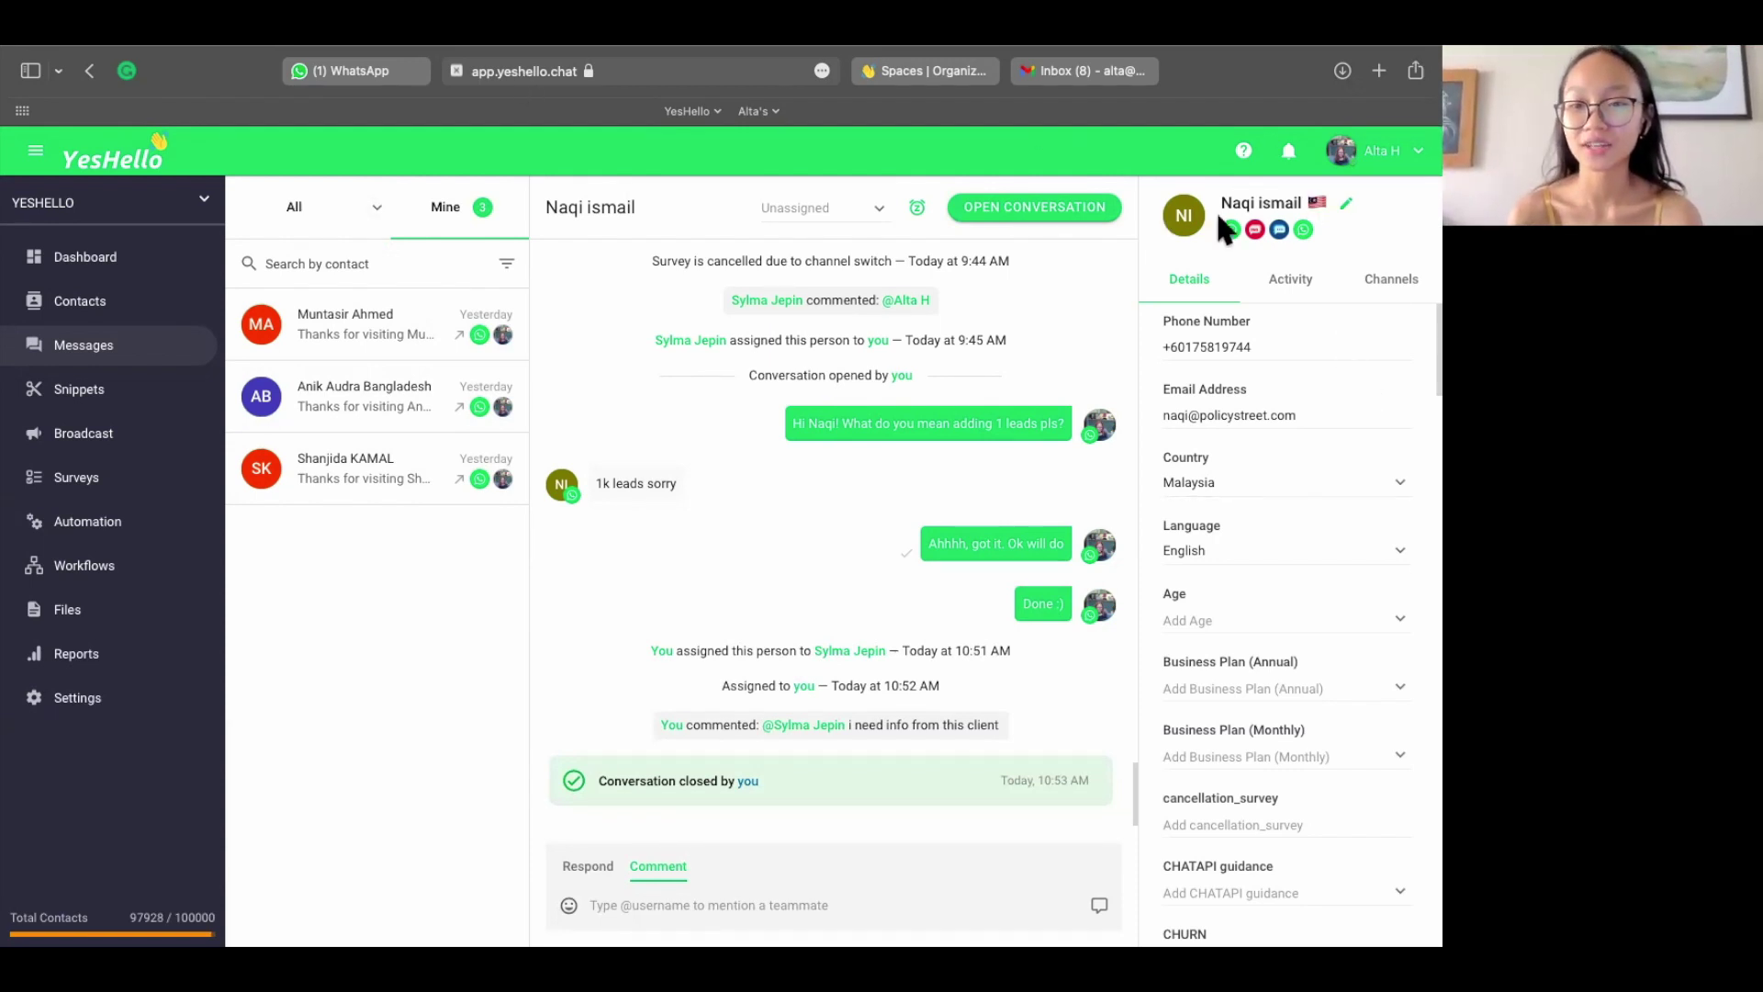
drag(1224, 203, 1304, 204)
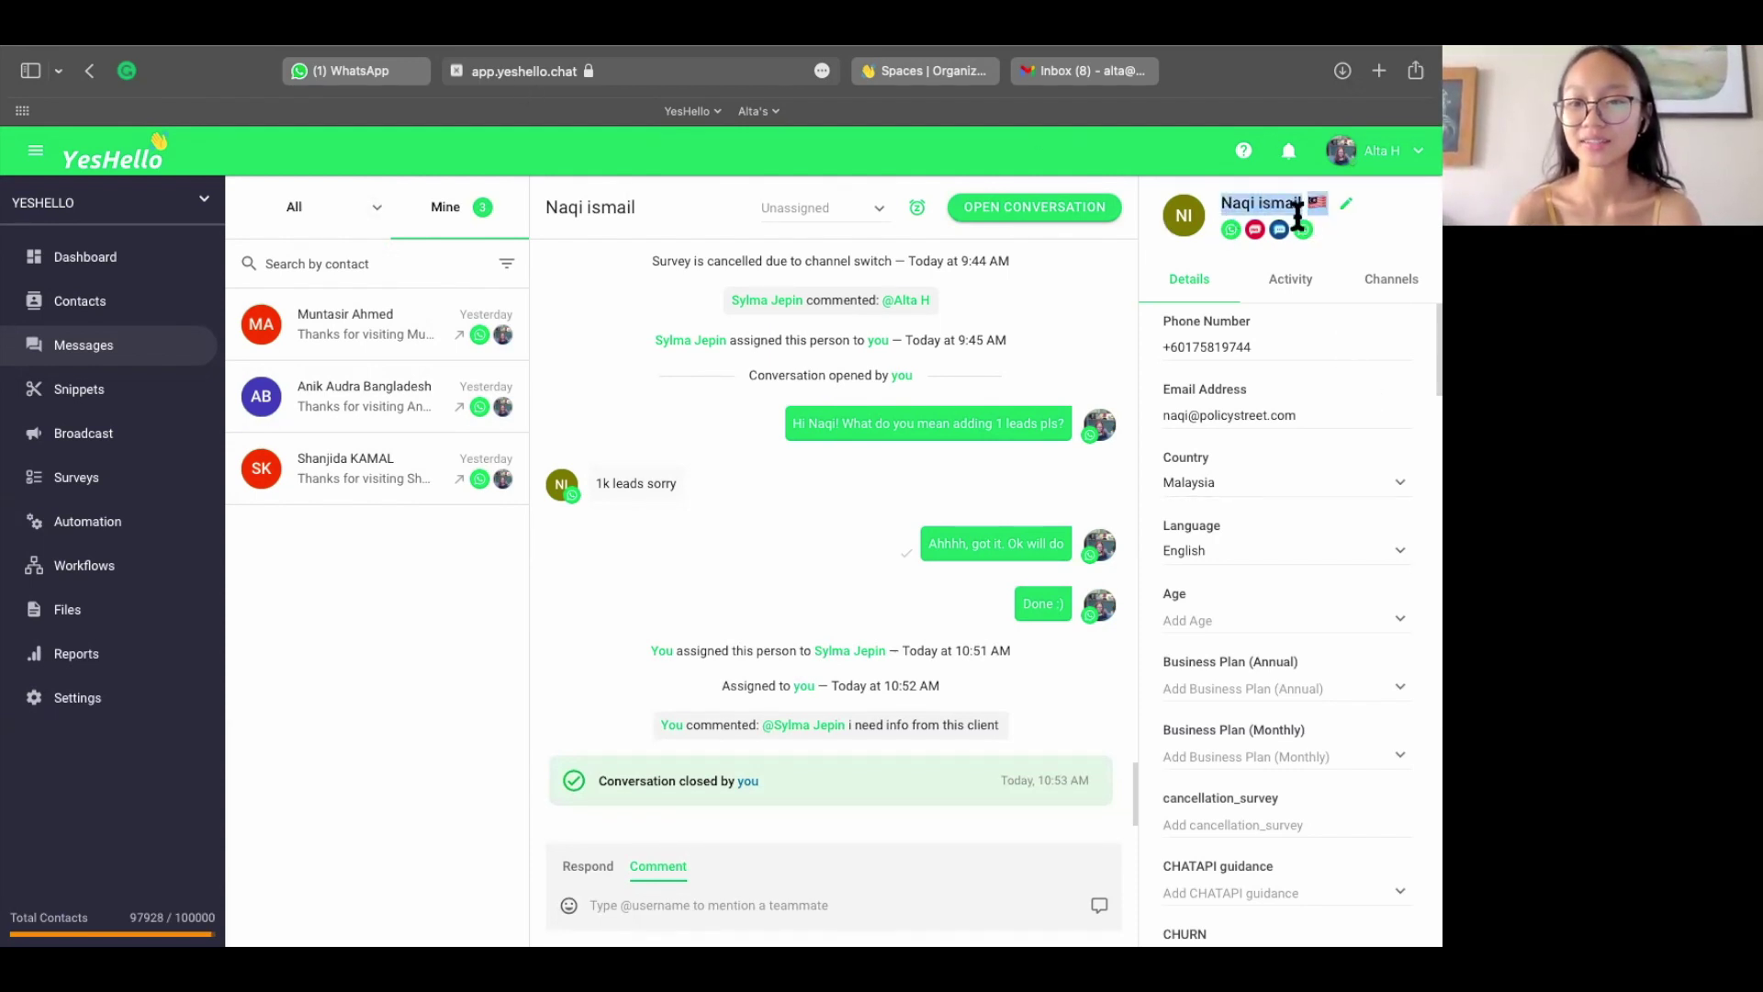
click(1219, 219)
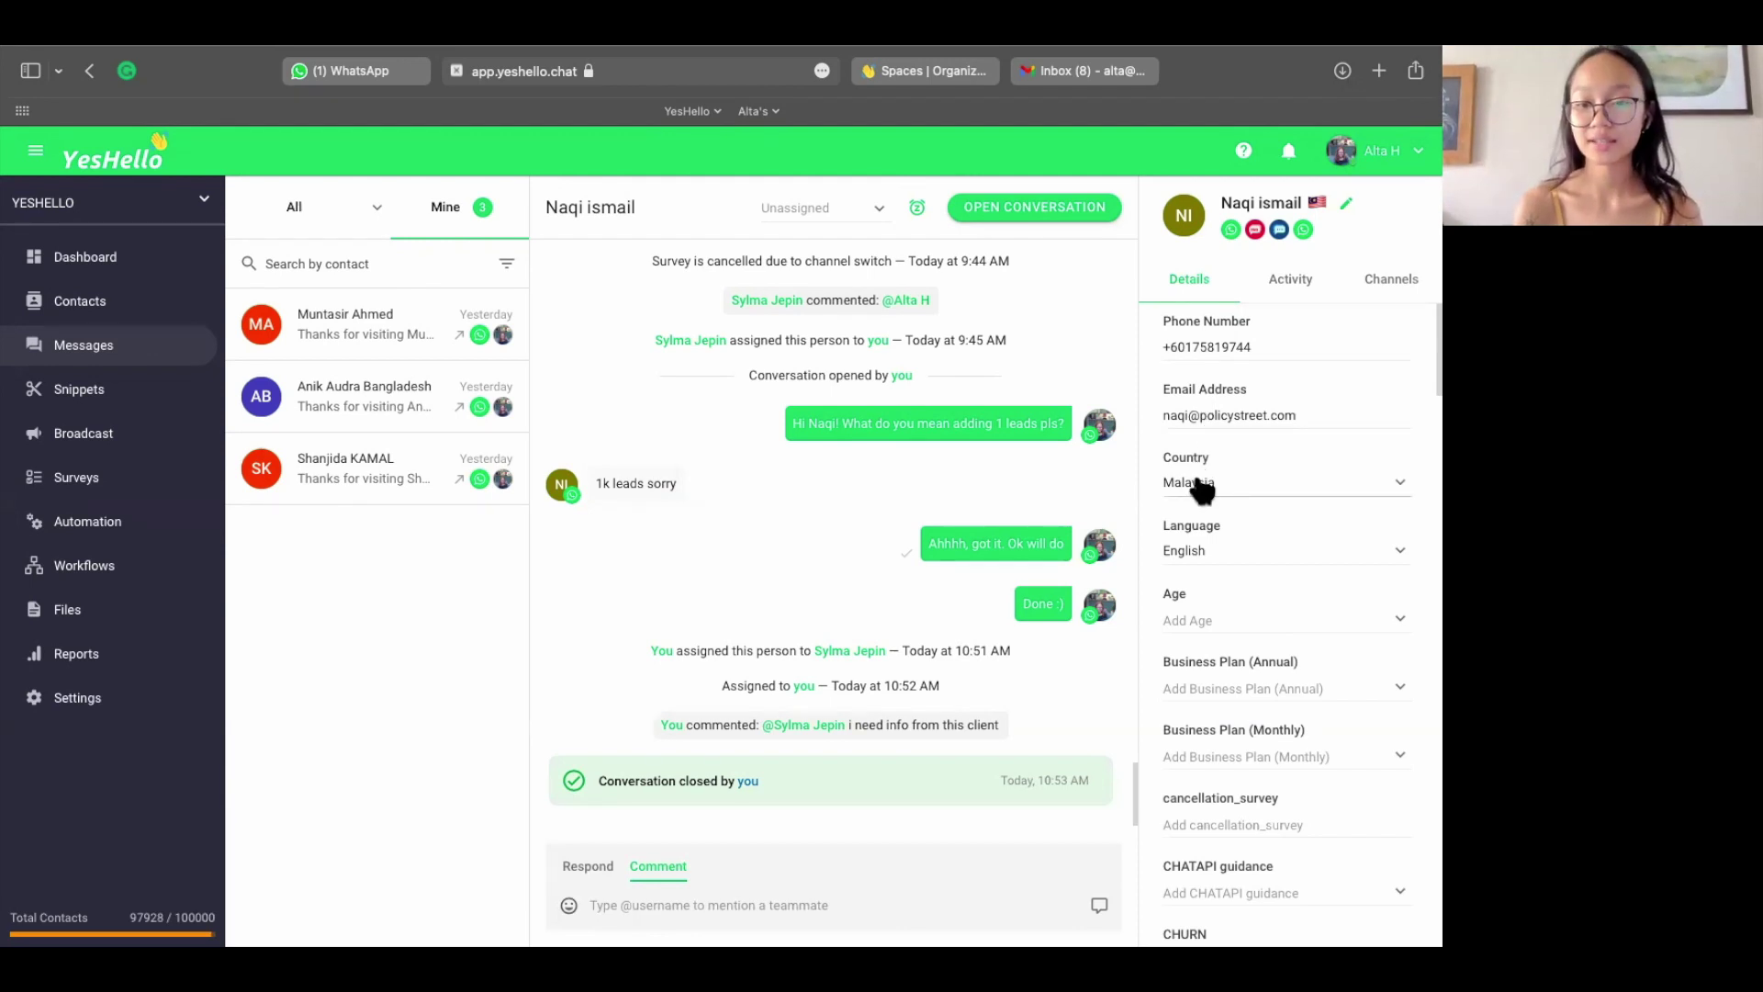
scroll(1199, 634, down, 2)
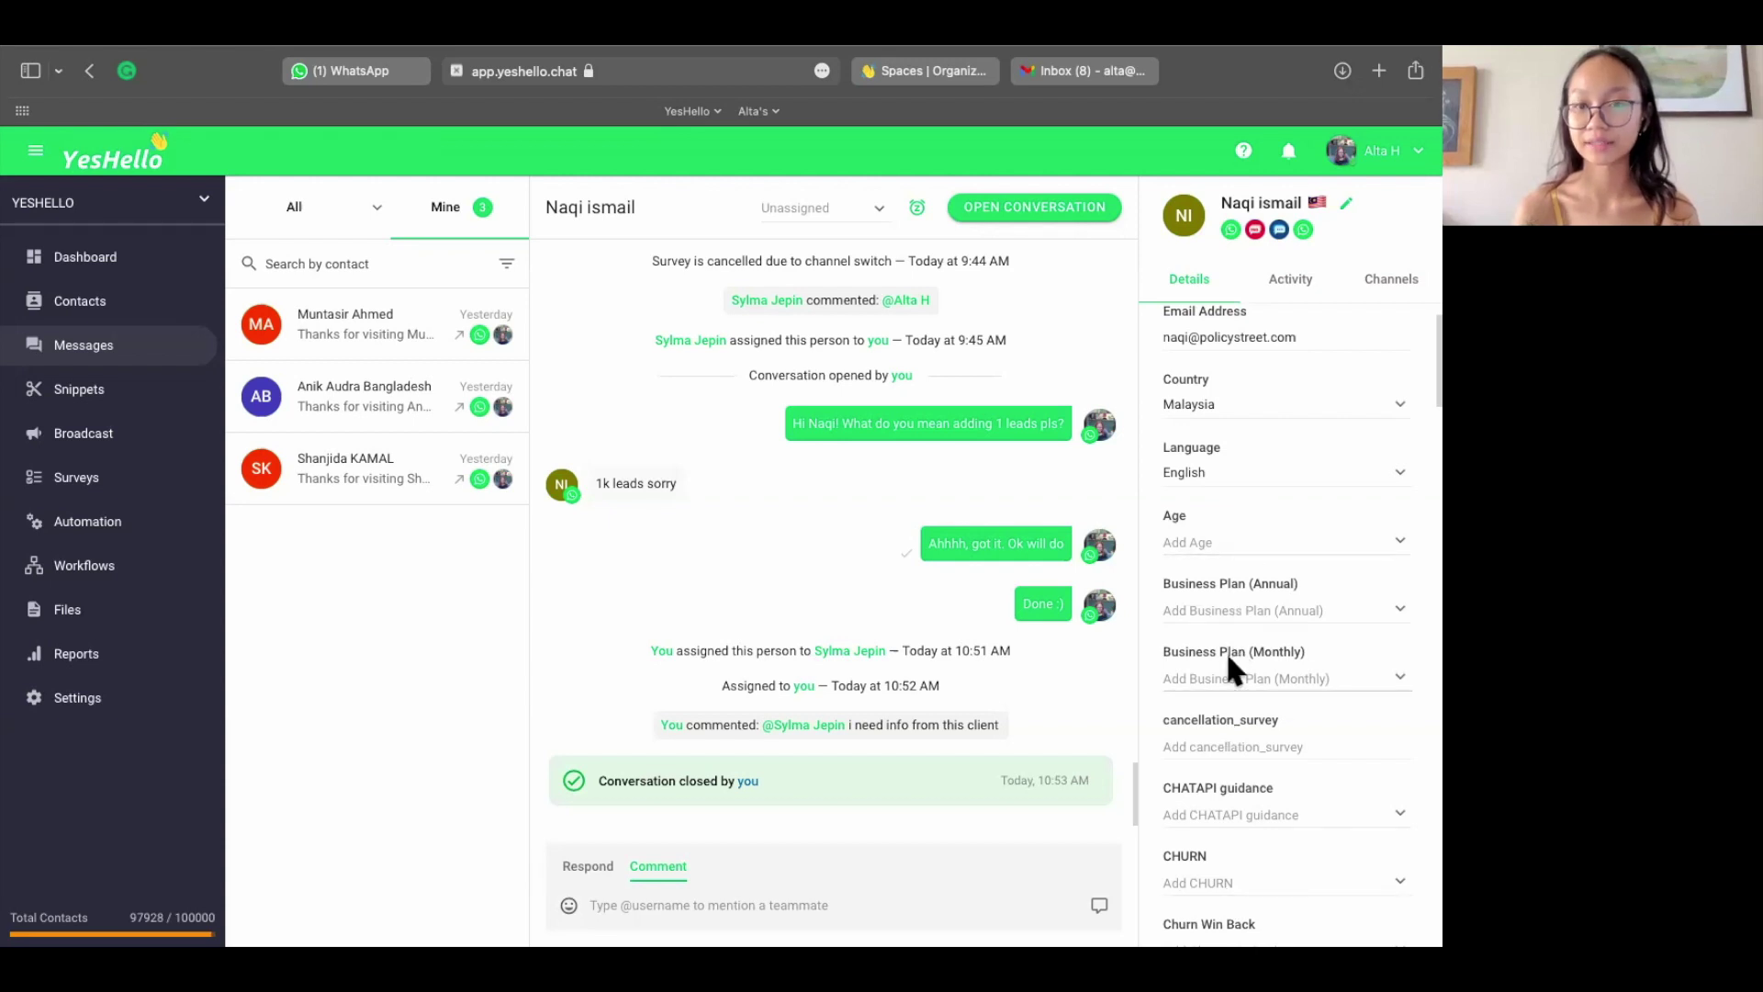
scroll(1227, 653, up, 2)
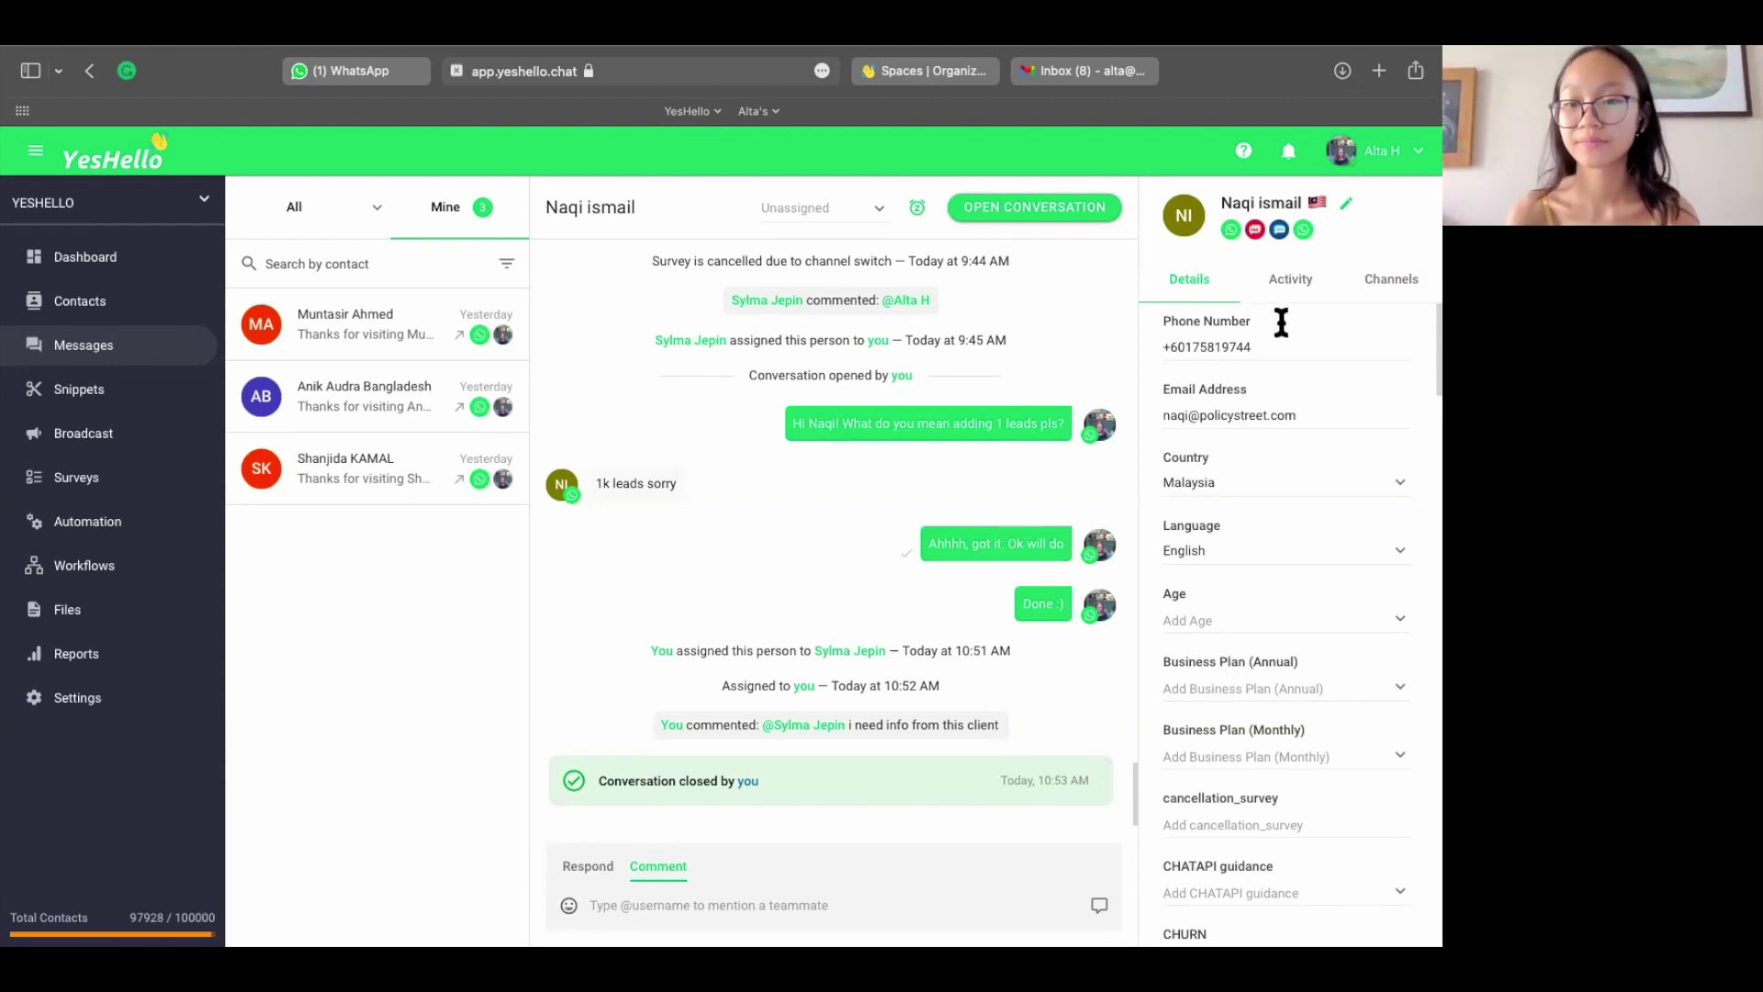
scroll(1282, 779, down, 3)
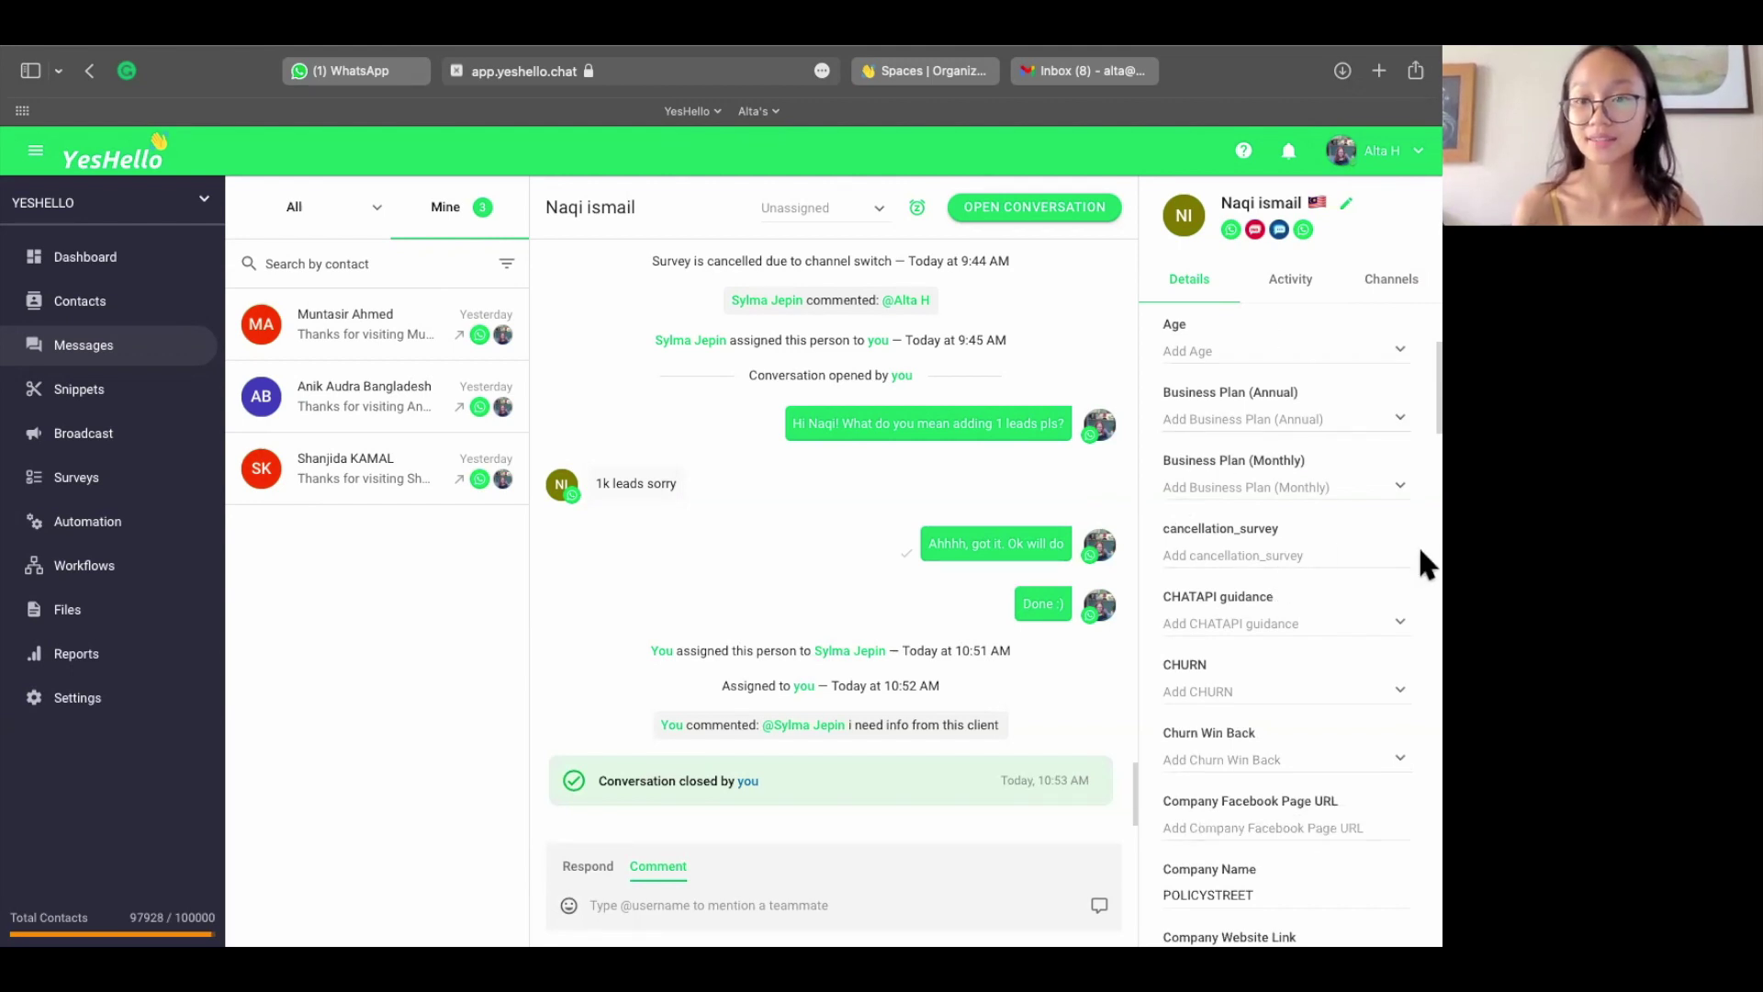
click(1282, 281)
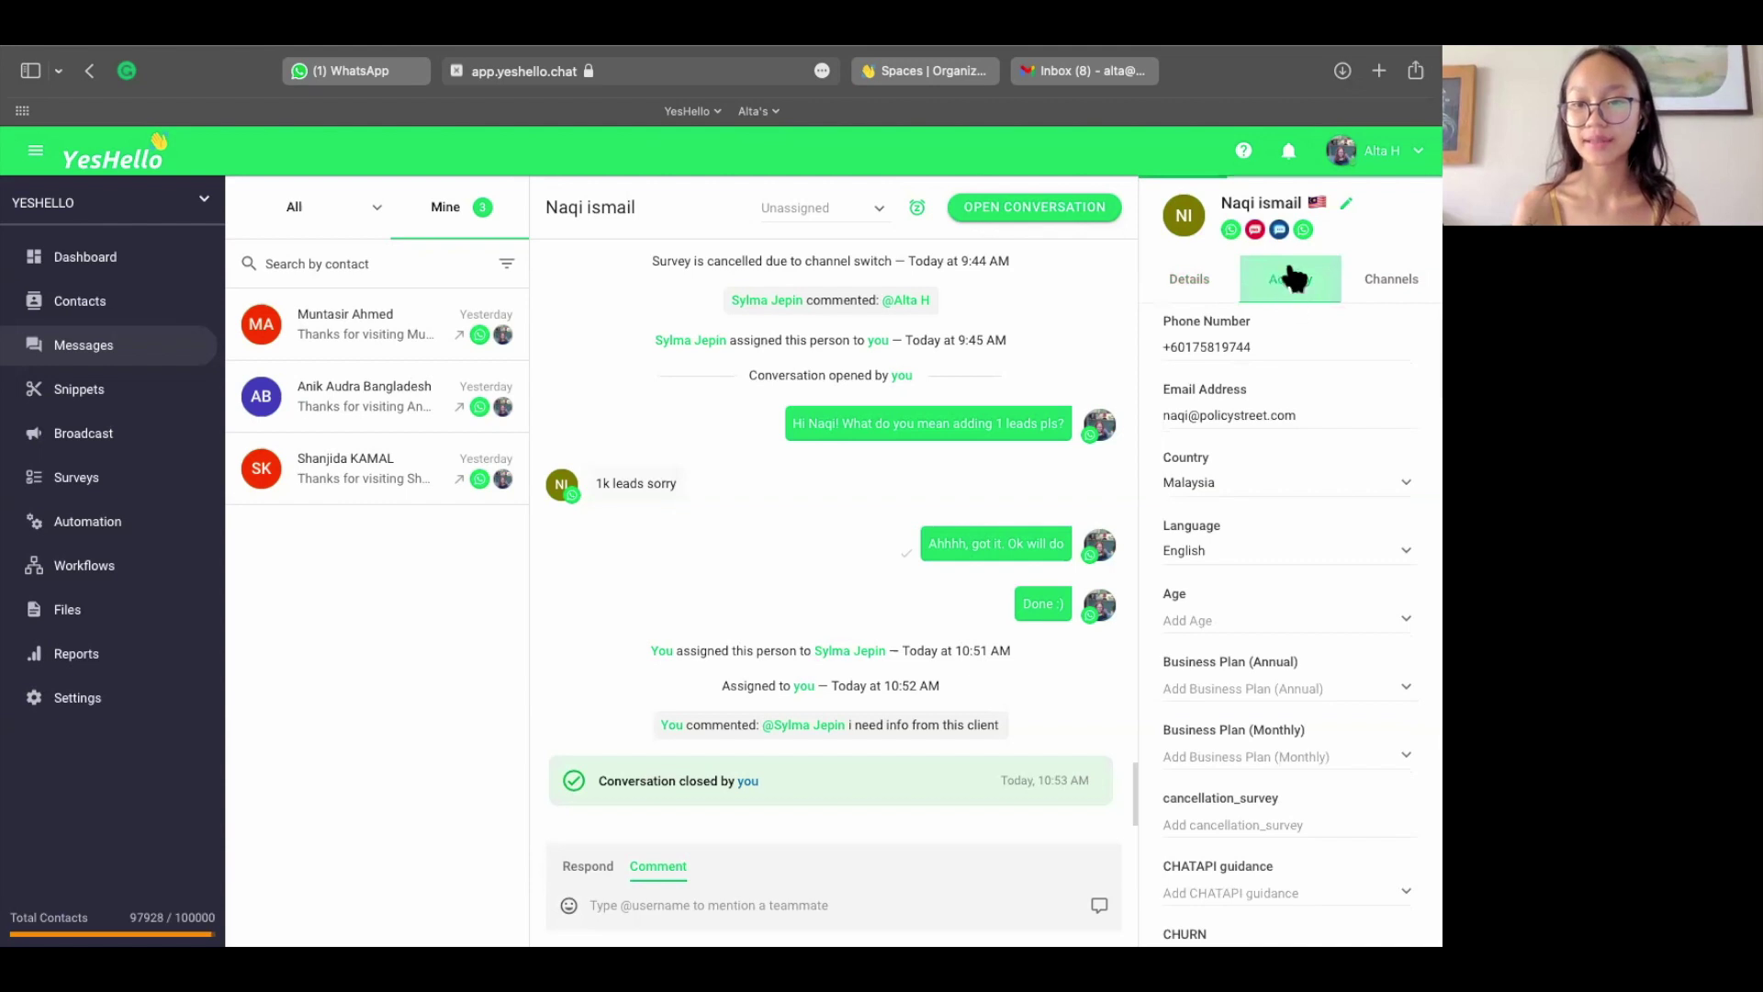
scroll(1259, 581, down, 1)
scroll(1259, 580, down, 1)
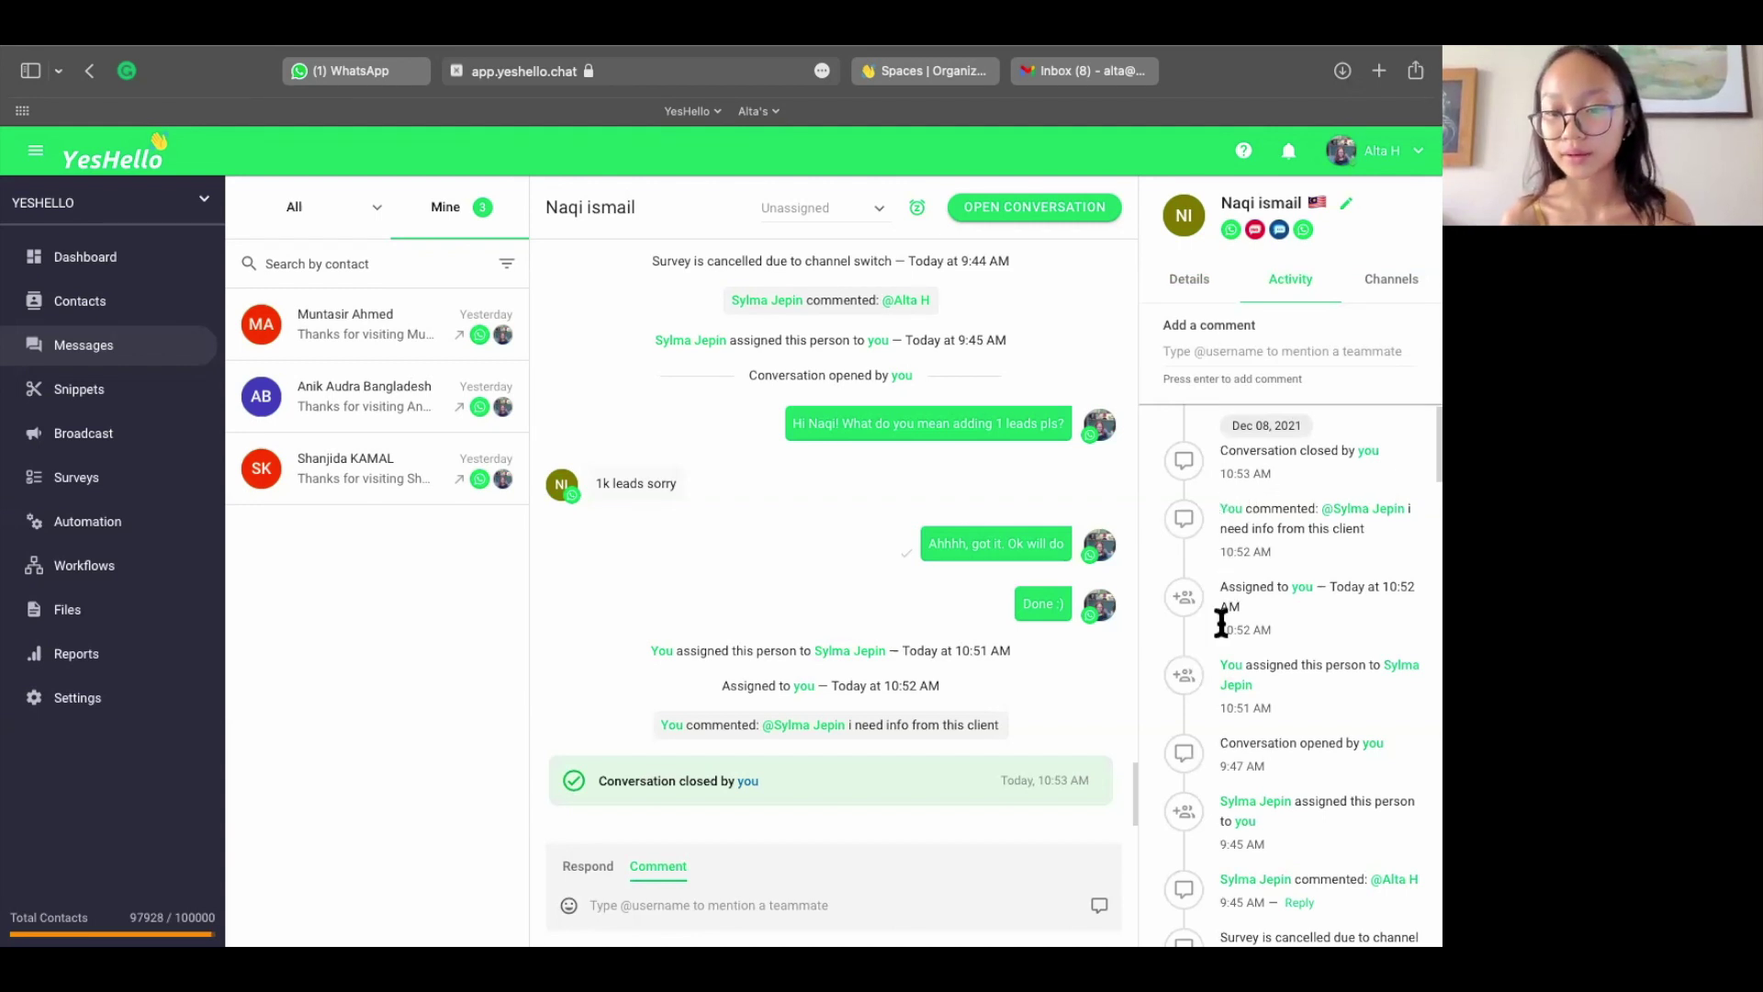
scroll(1254, 747, down, 2)
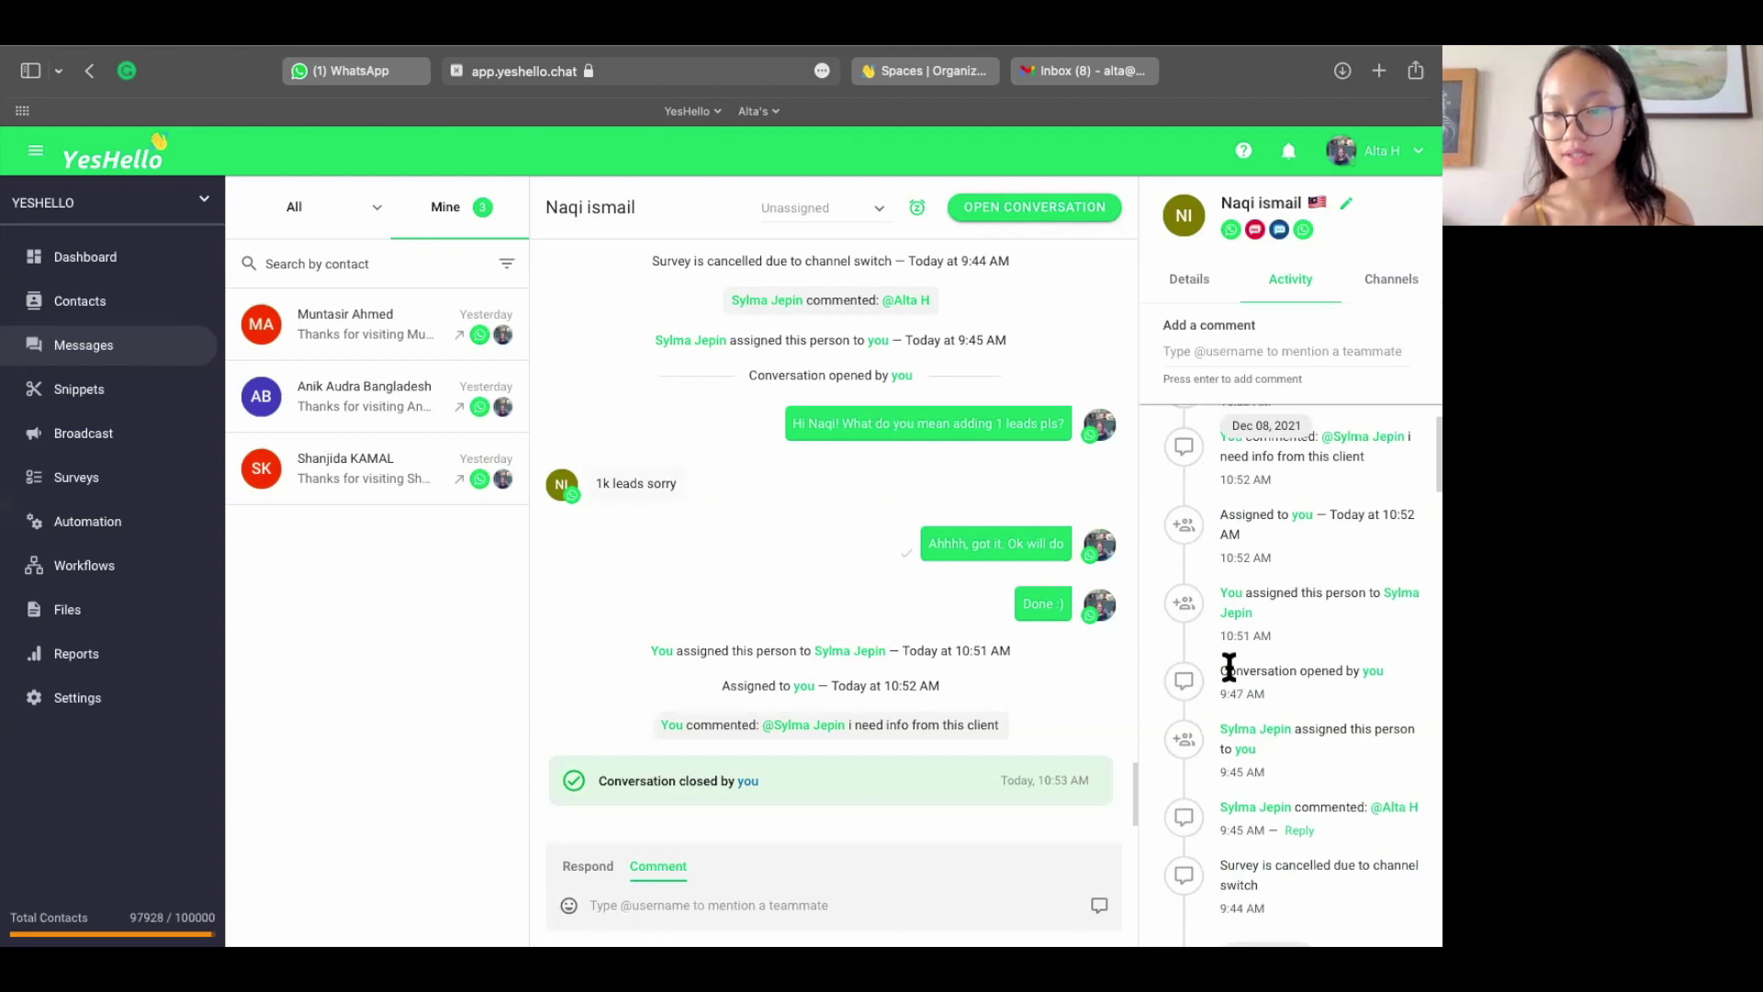
drag(1225, 671, 1412, 681)
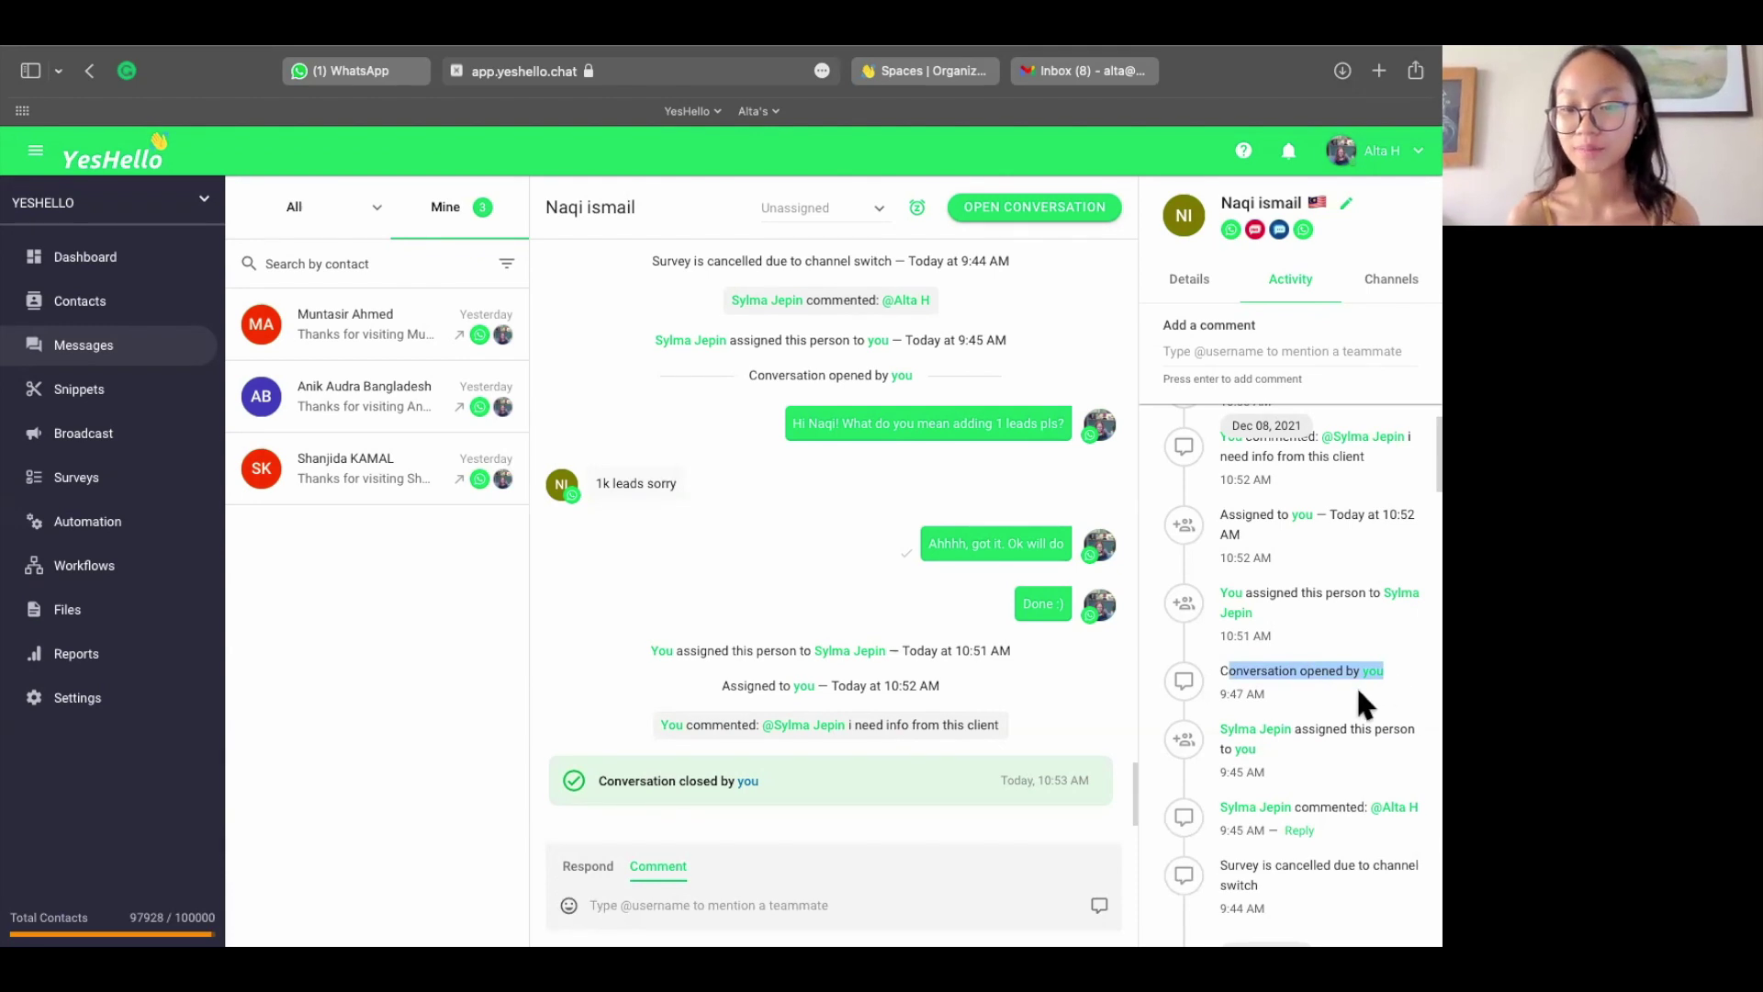
drag(1297, 732, 1359, 740)
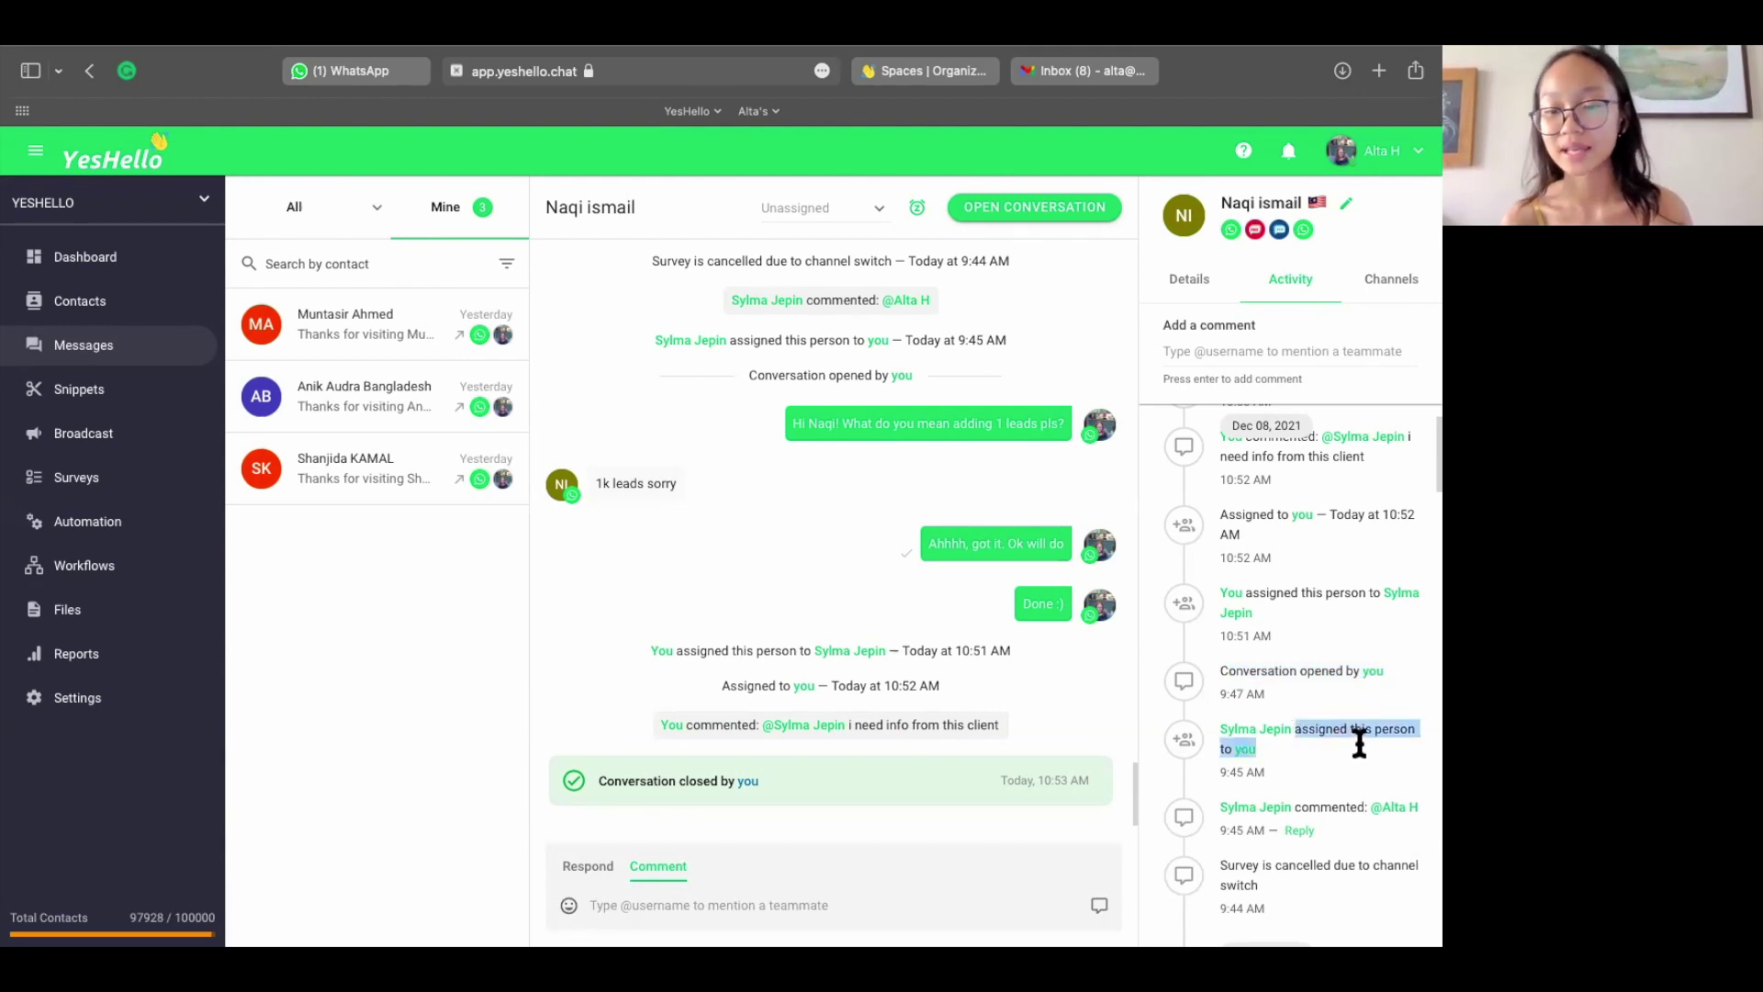
scroll(1357, 736, down, 2)
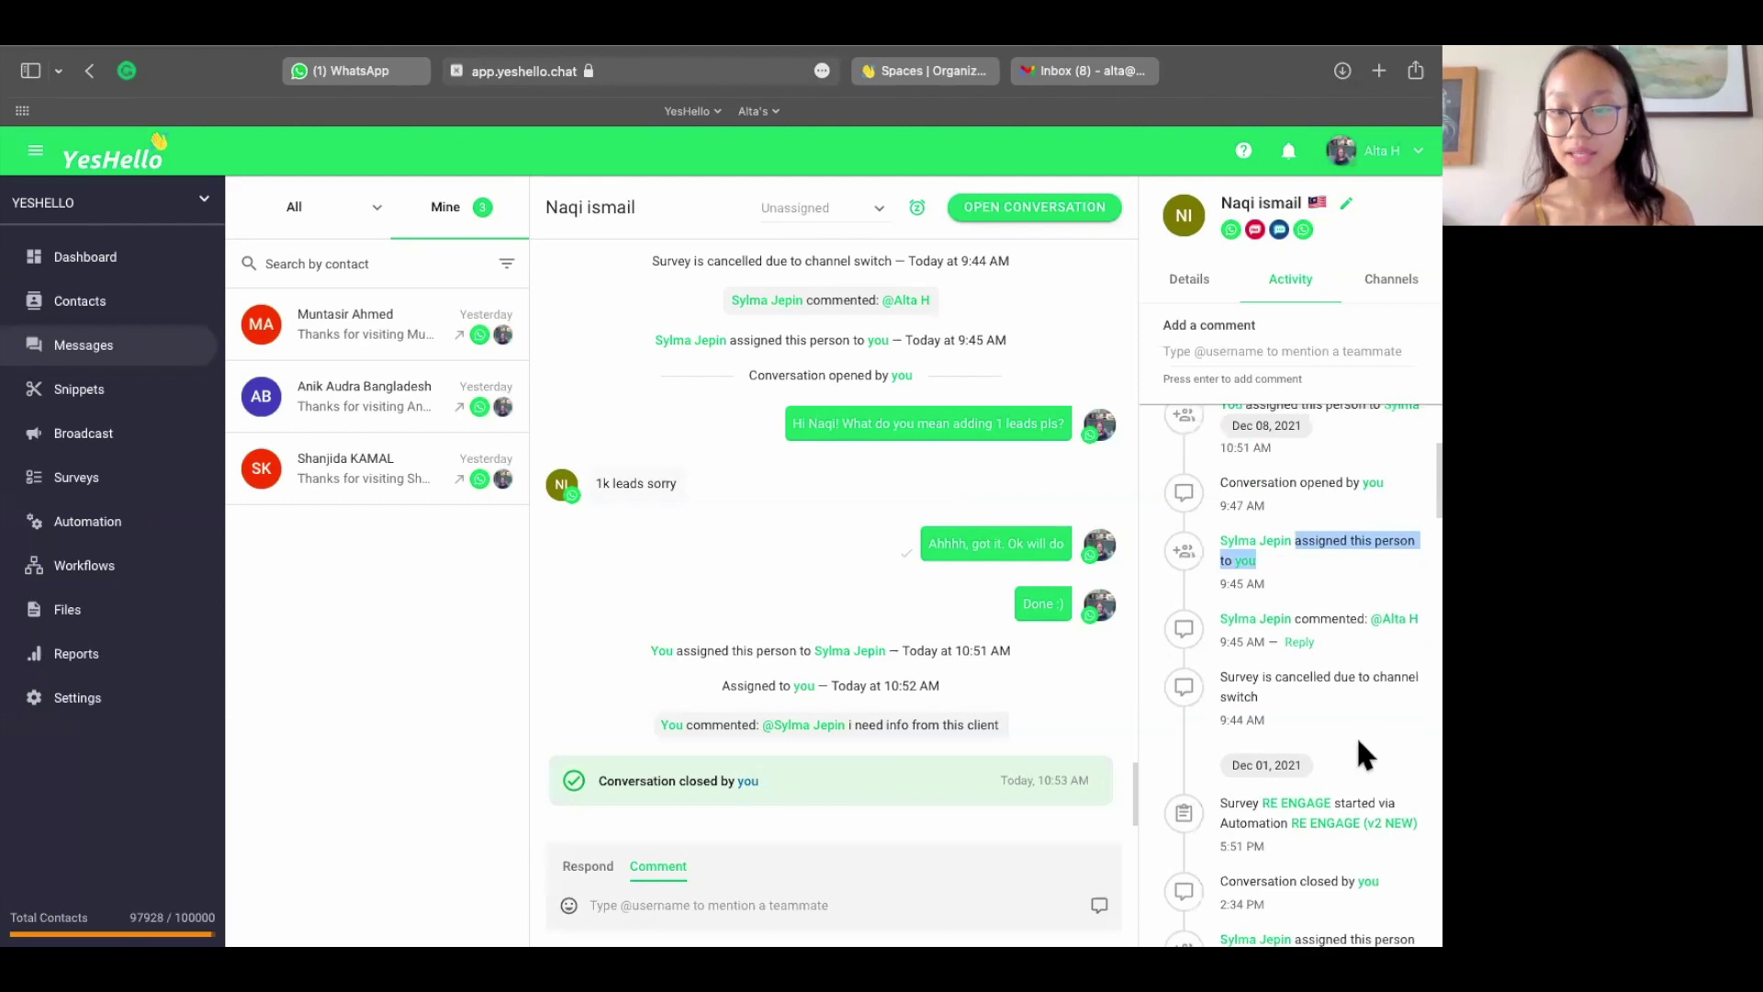
drag(1293, 617, 1402, 623)
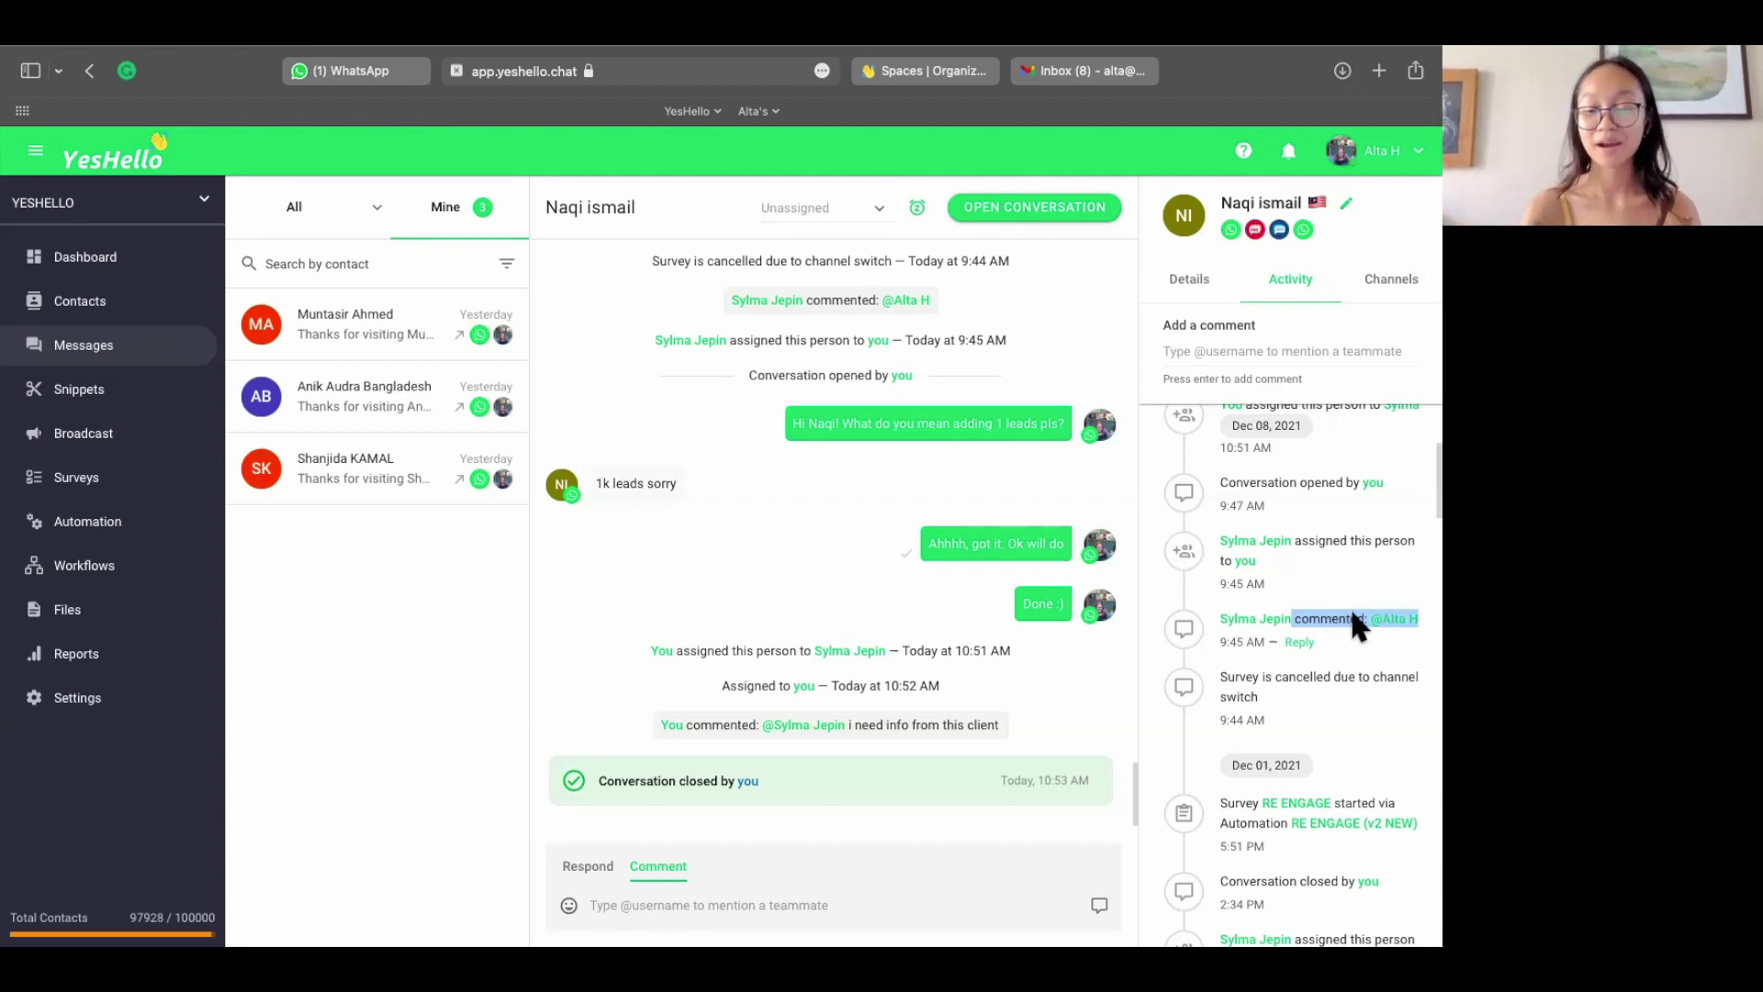
drag(1353, 616, 1407, 613)
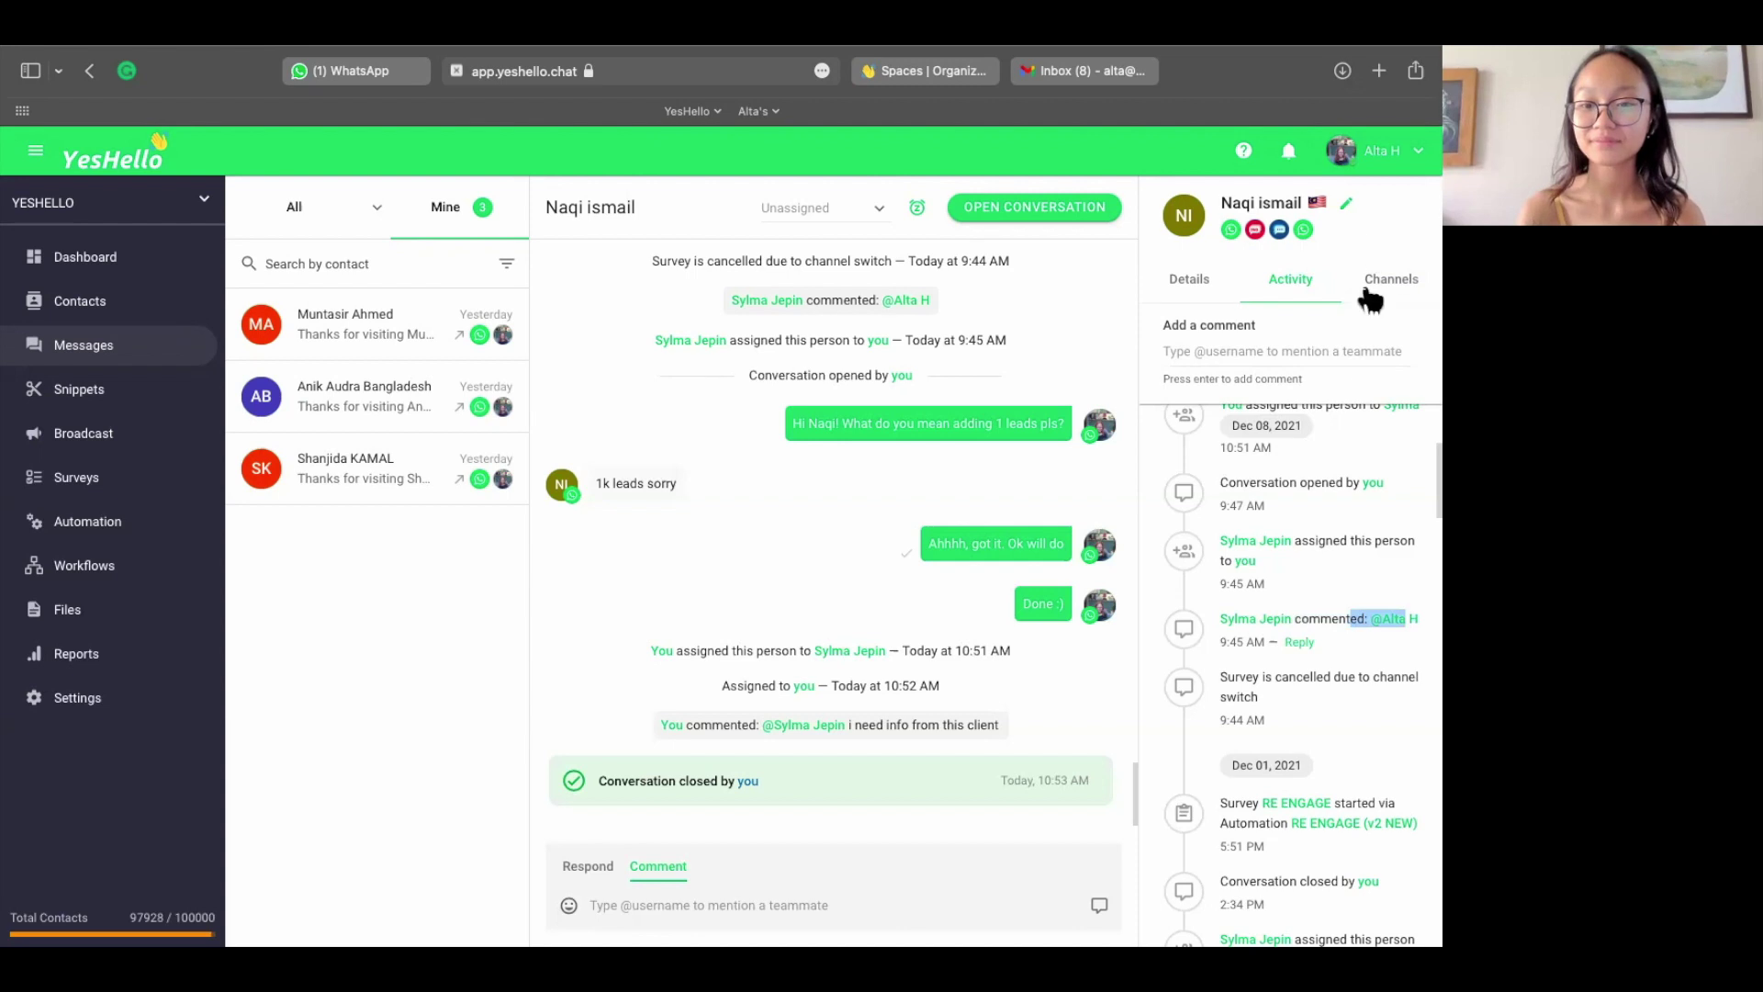
click(1239, 349)
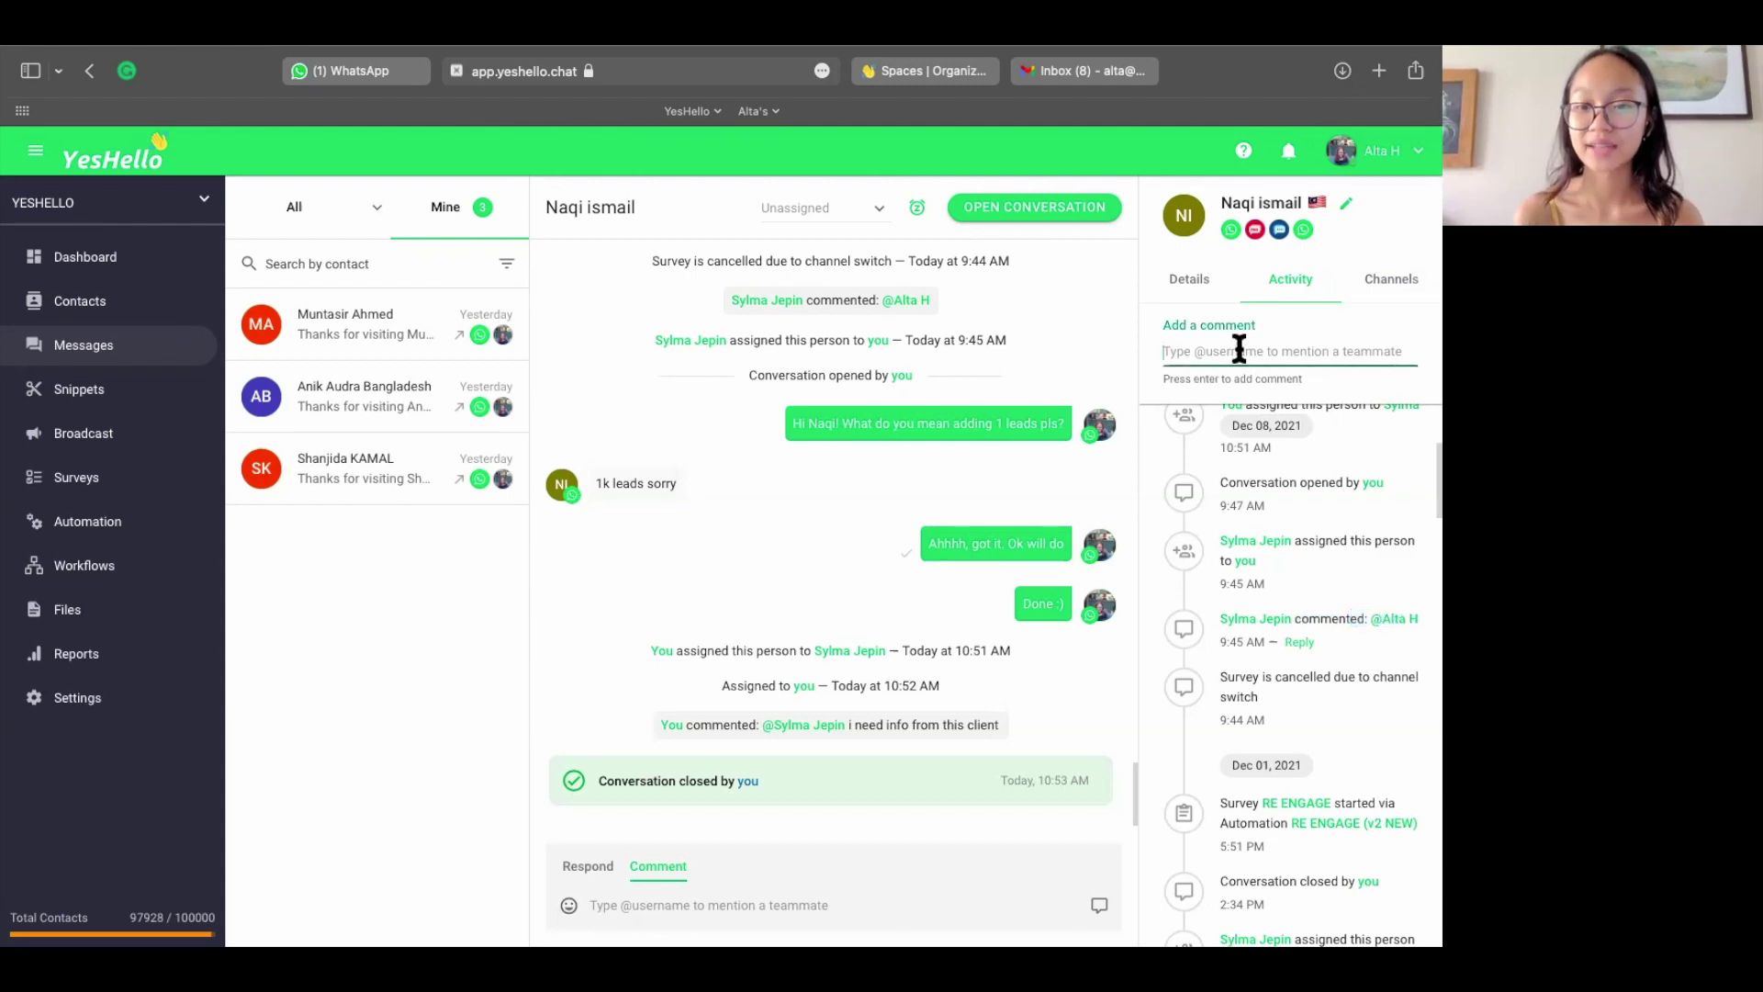
click(1412, 284)
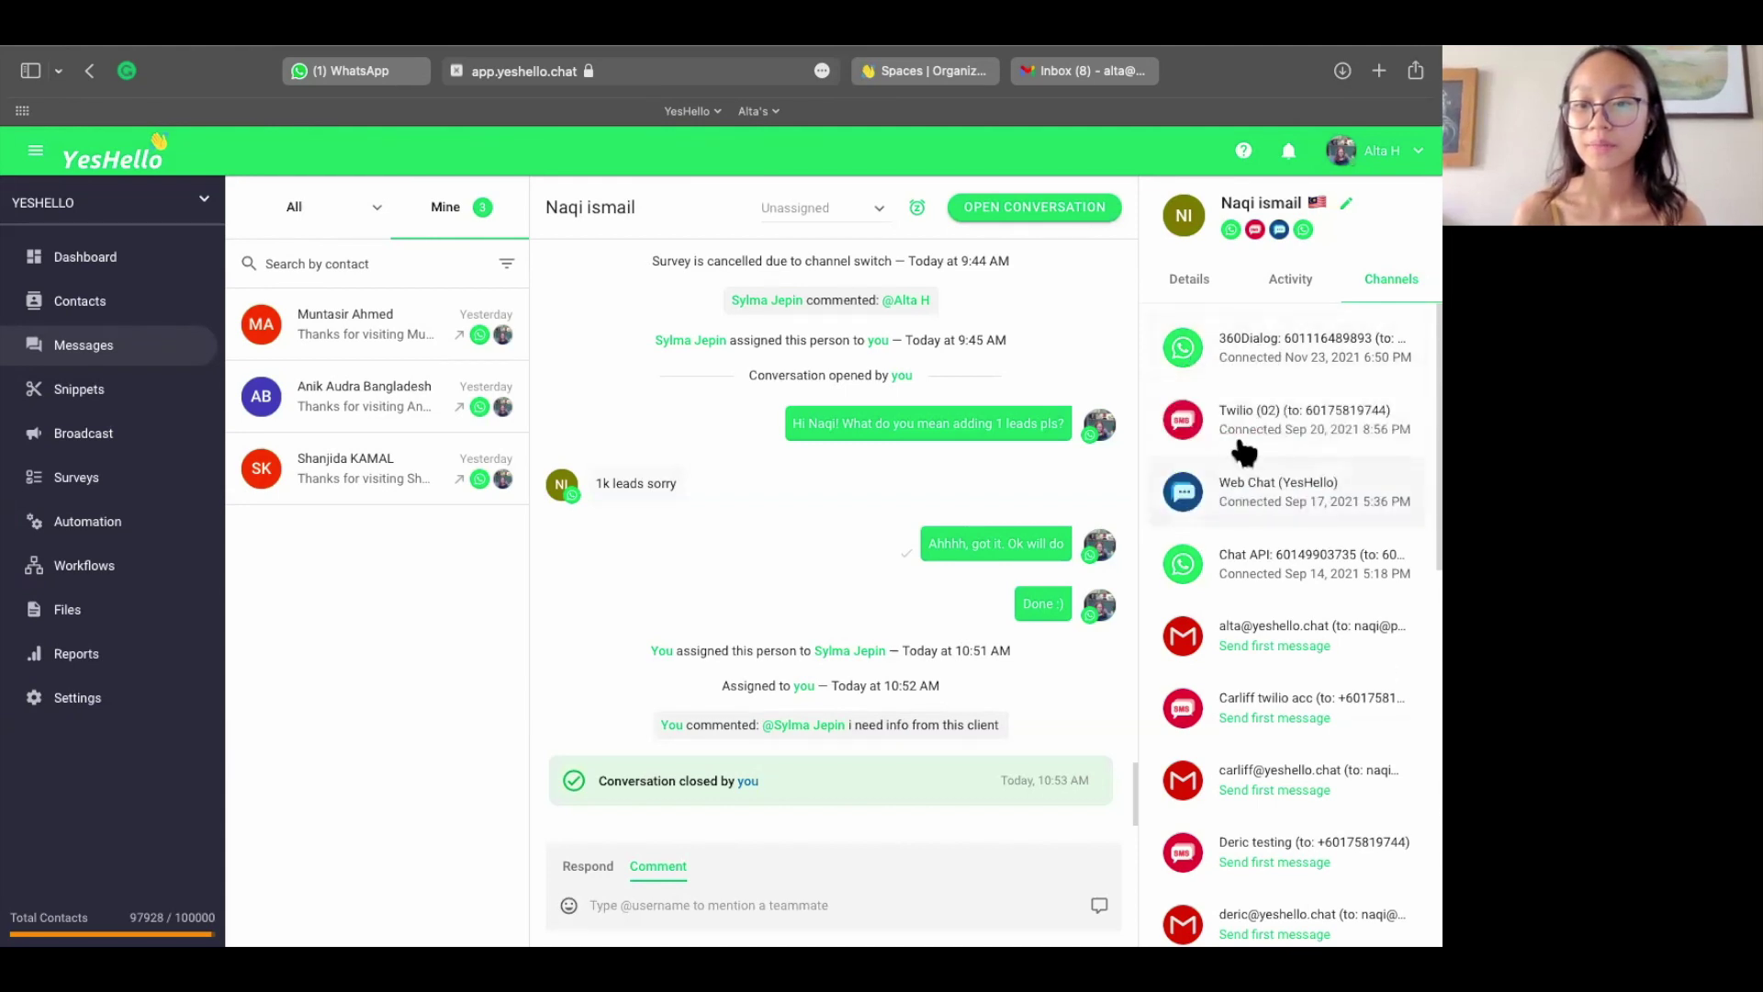
scroll(1262, 524, down, 2)
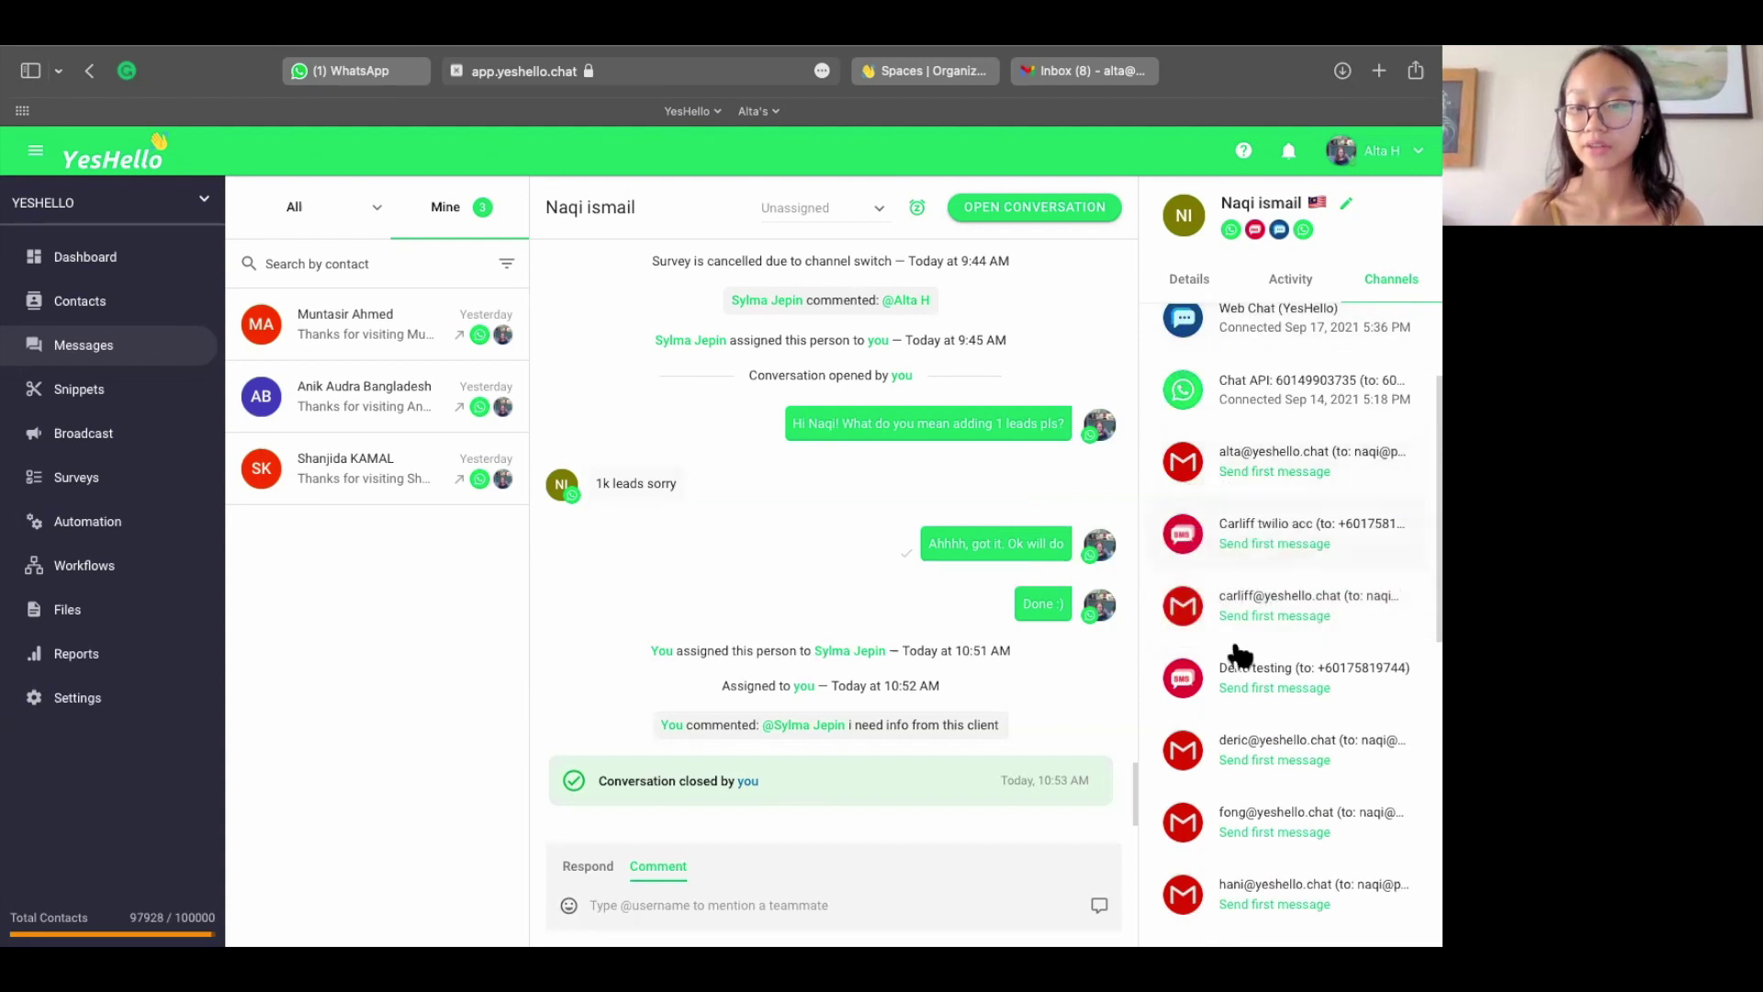
scroll(1235, 654, down, 3)
scroll(1235, 654, down, 5)
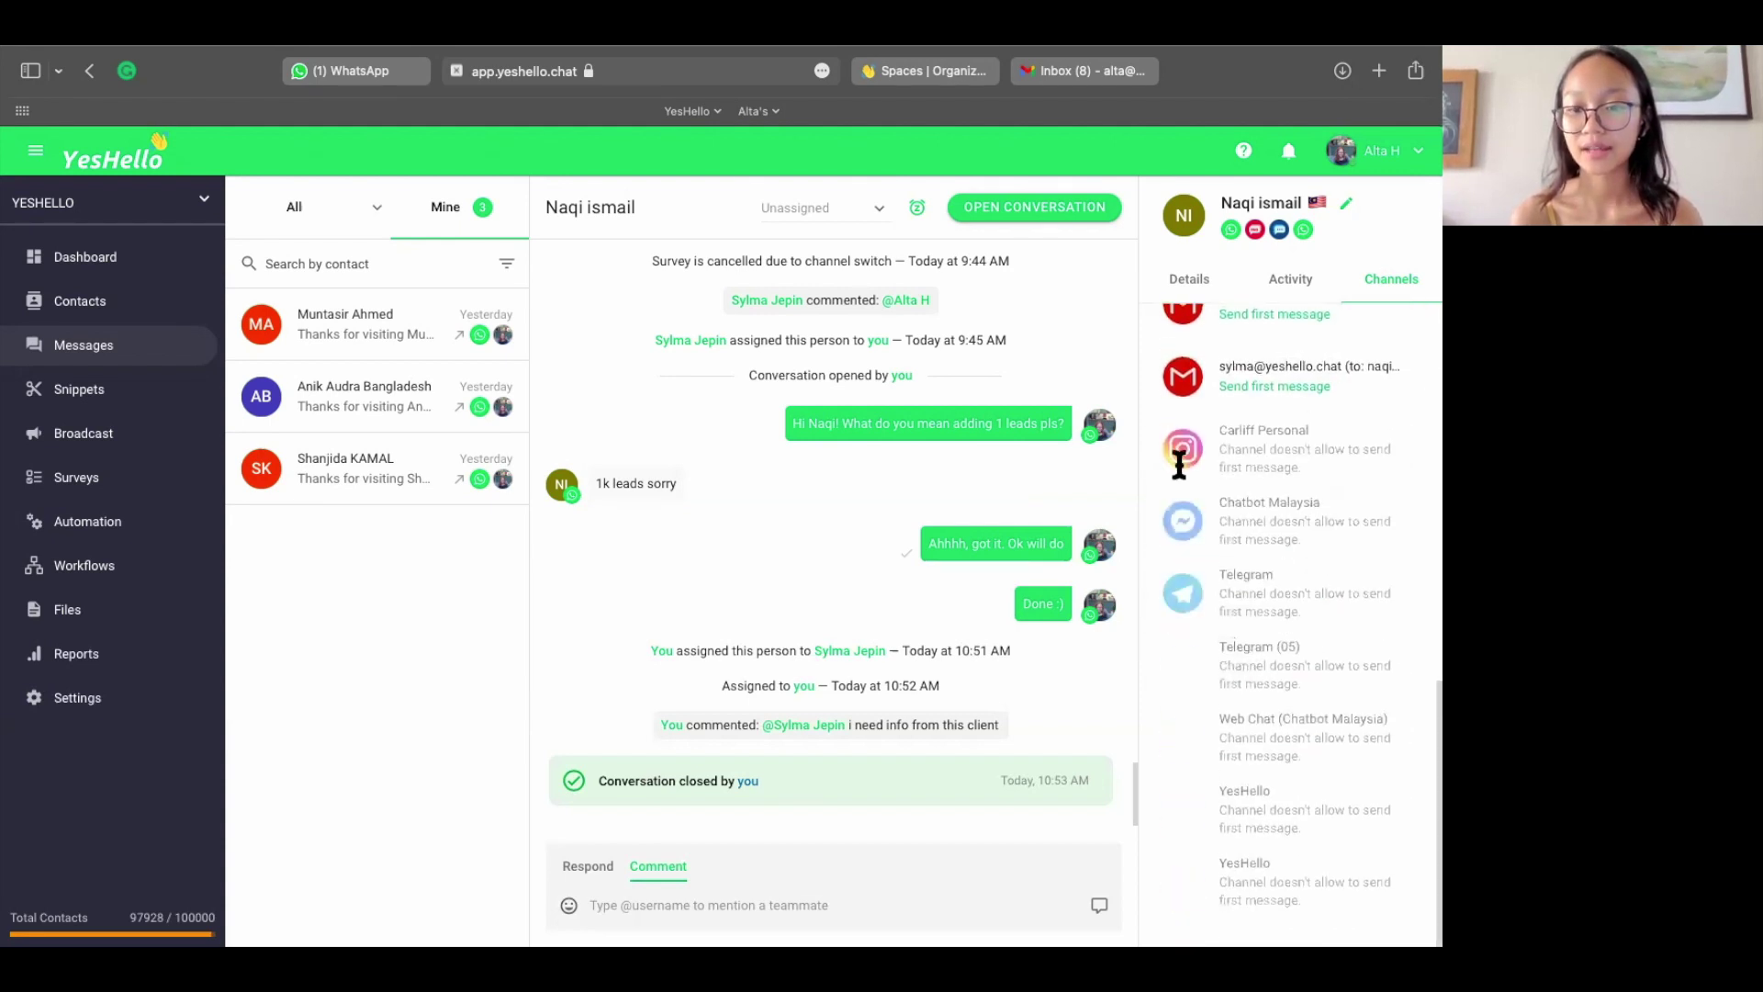